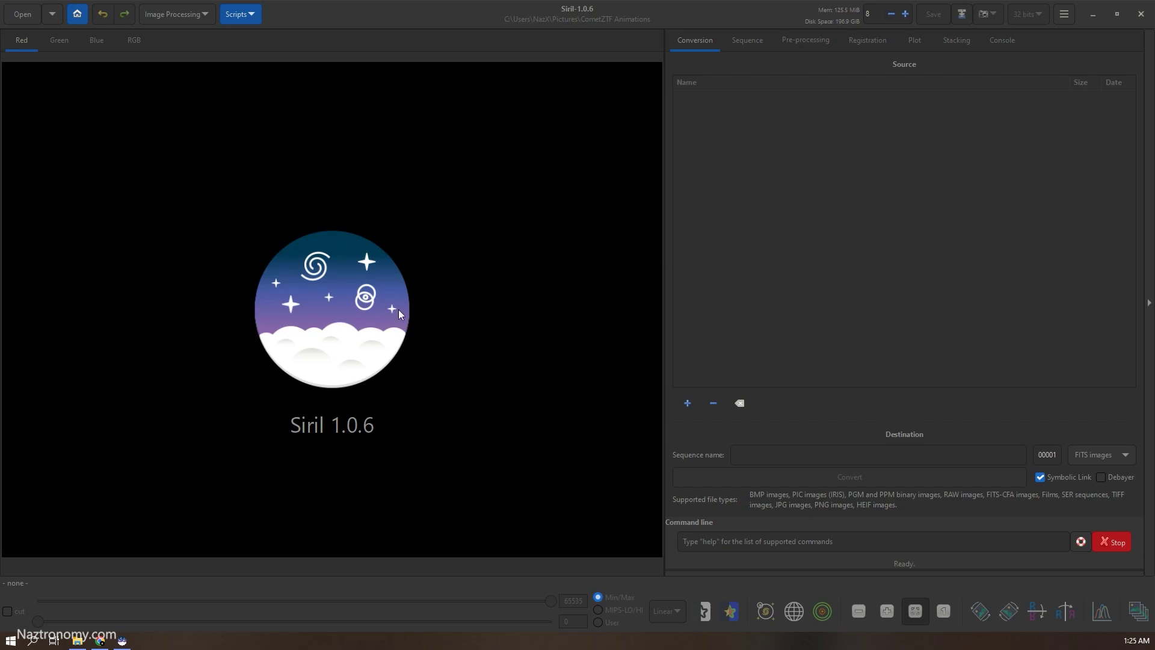
Step: Skim the star-fixed animation part of the Working with Comets tutorial, then return to Siril
{"action": "left_click", "coordinate": [99, 641]}
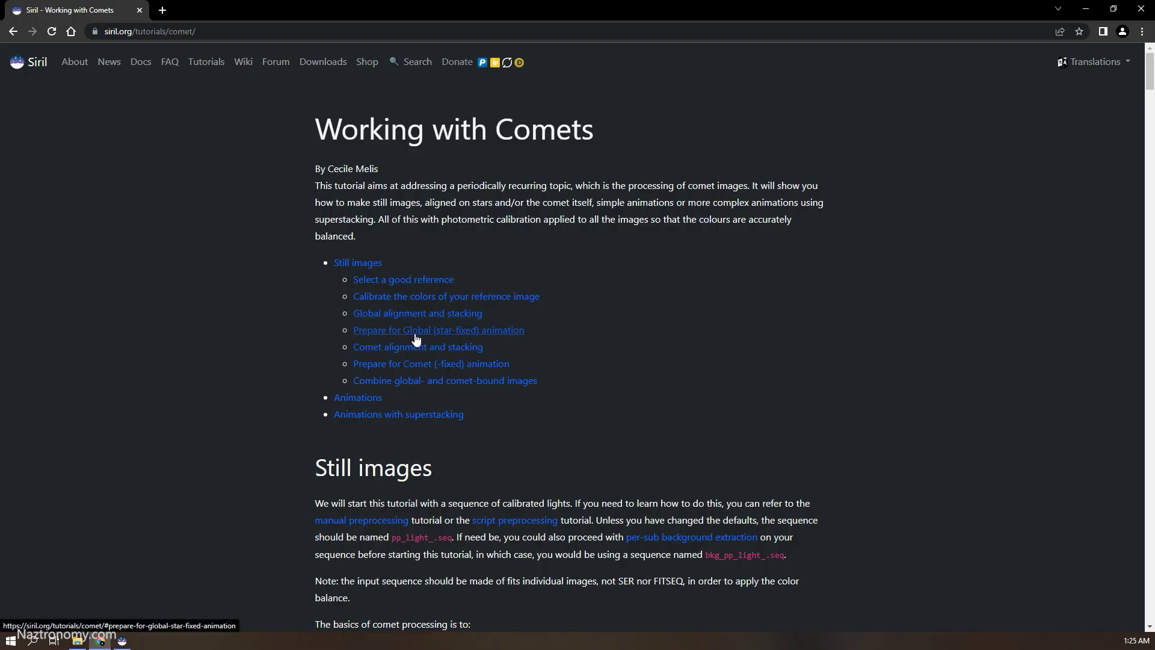
{"action": "left_click", "coordinate": [442, 339]}
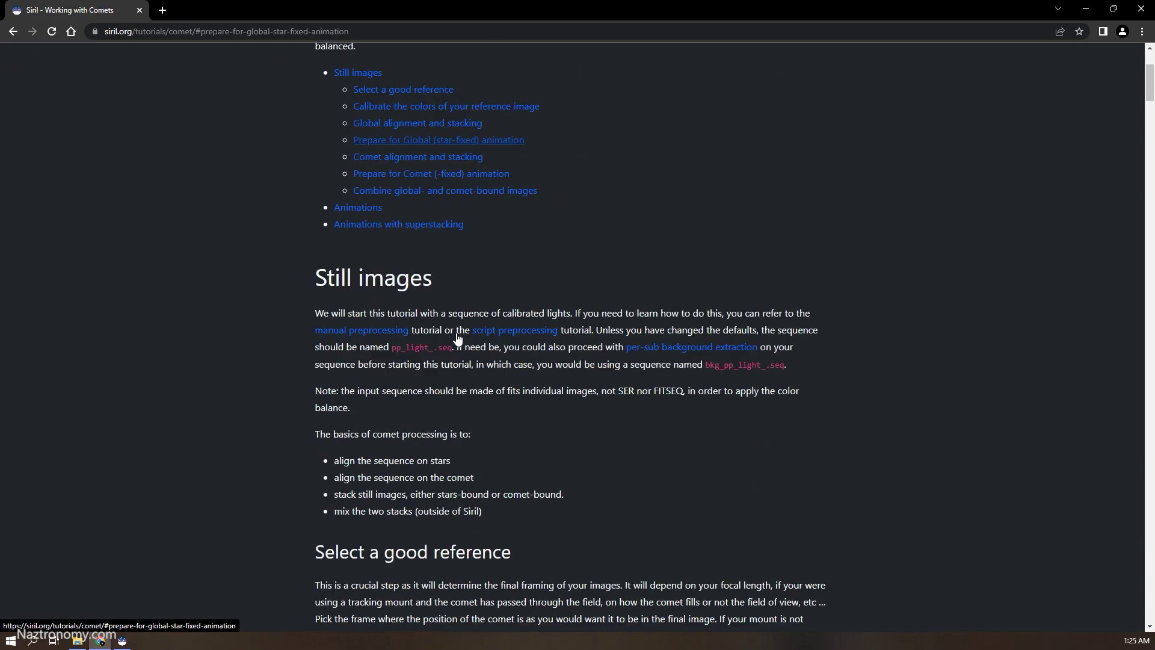
{"action": "scroll", "coordinate": [511, 469], "scroll_direction": "up", "scroll_amount": 14}
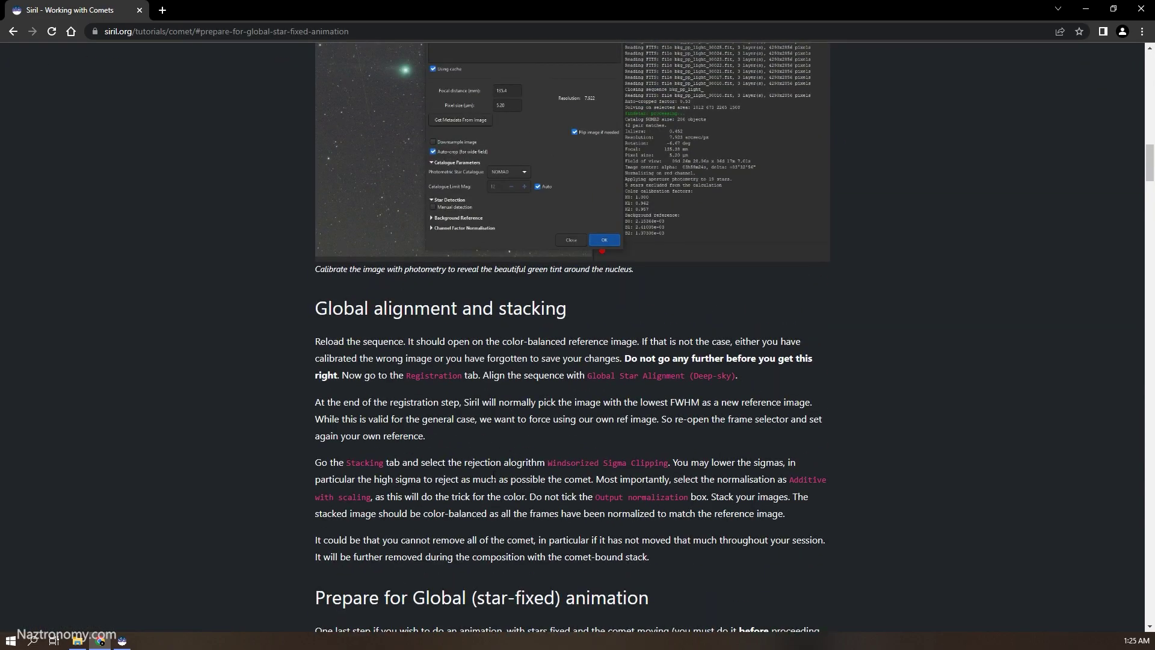
{"action": "scroll", "coordinate": [528, 413], "scroll_direction": "up", "scroll_amount": 18}
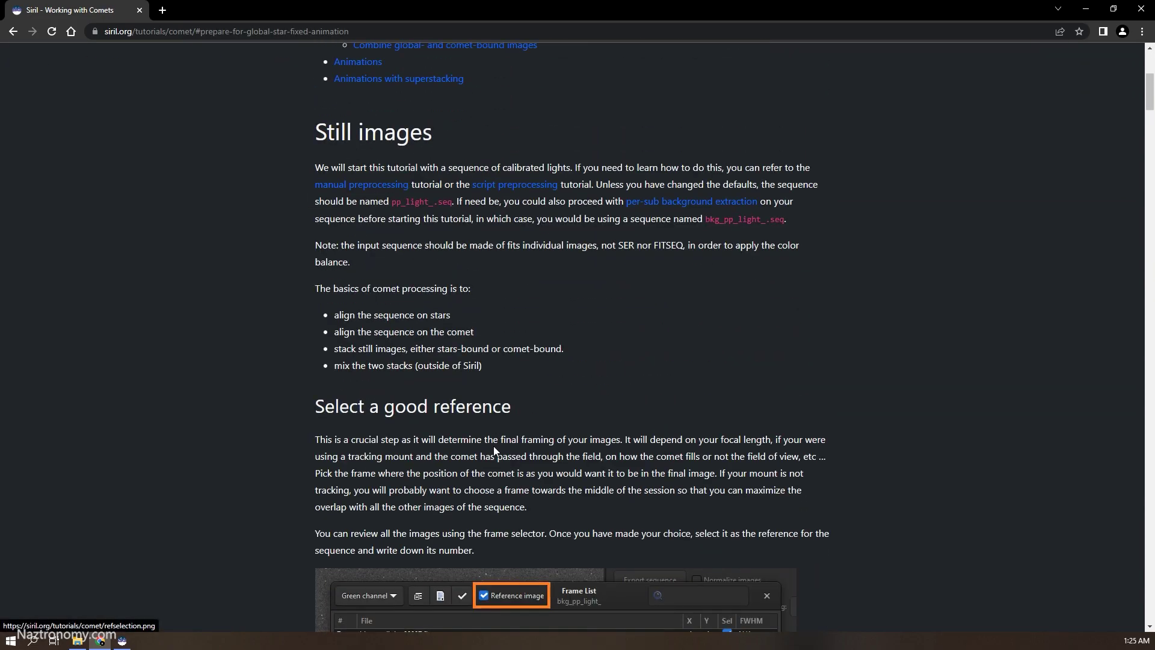
{"action": "scroll", "coordinate": [496, 444], "scroll_direction": "down", "scroll_amount": 4}
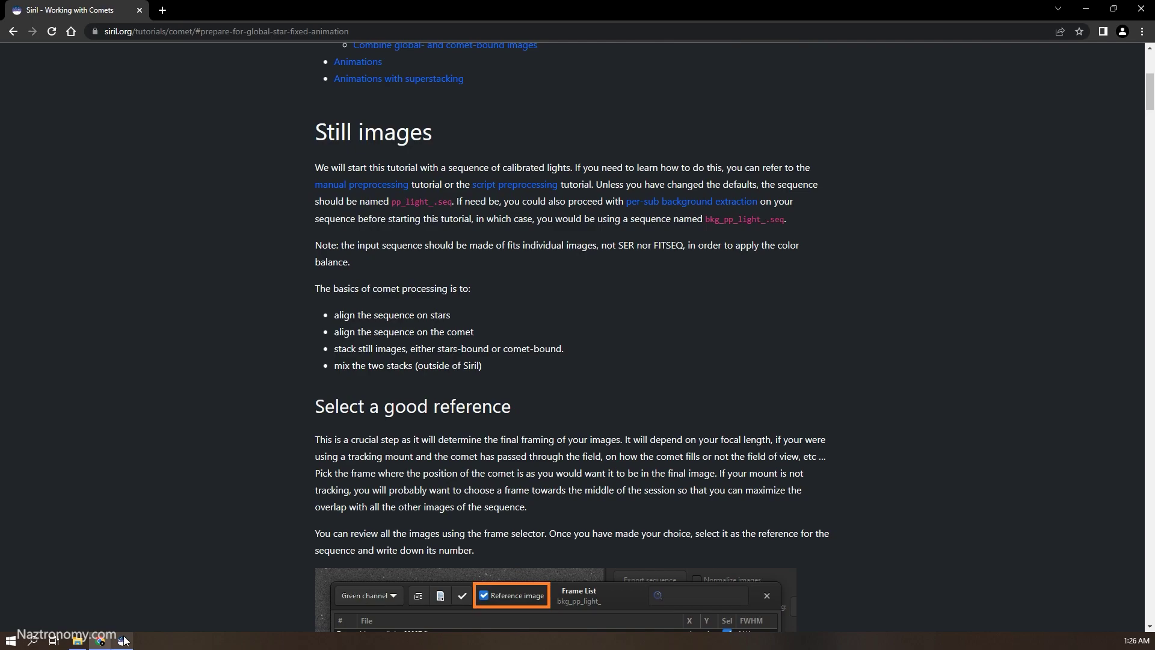
{"action": "mouse_move", "coordinate": [122, 641]}
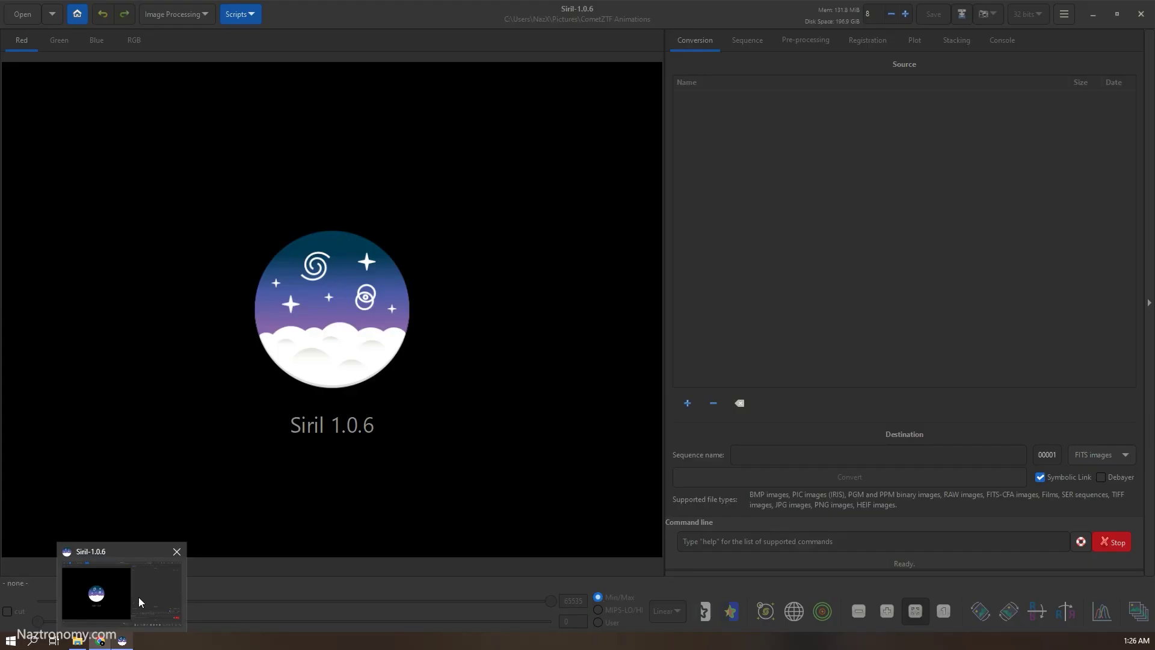
{"action": "left_click", "coordinate": [138, 601]}
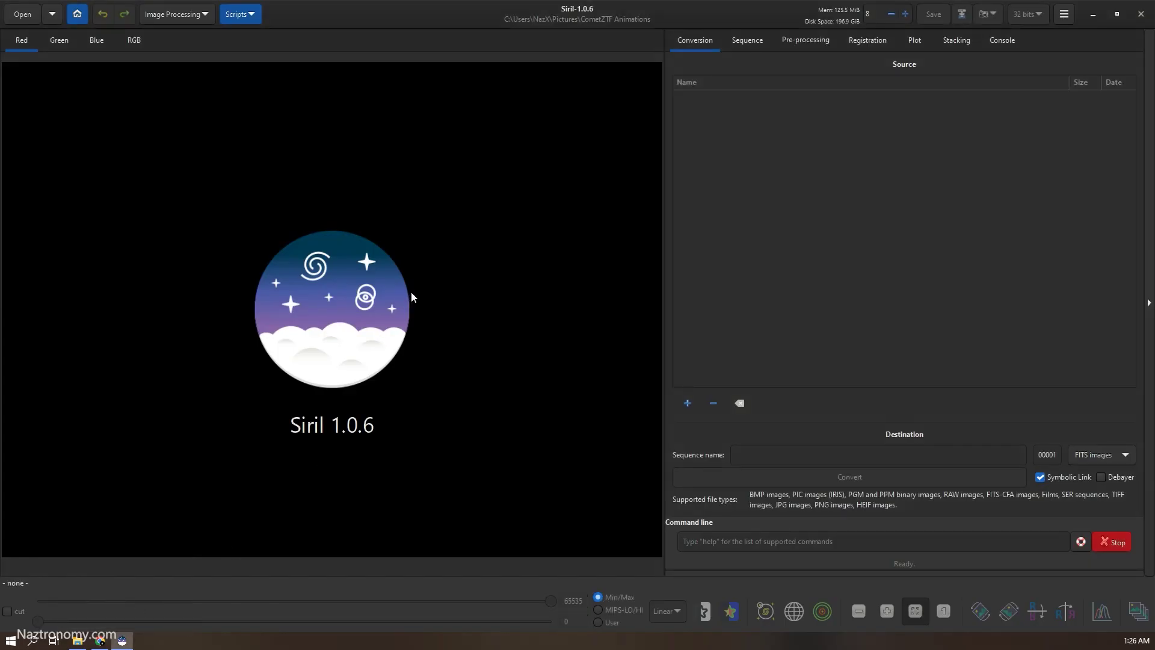
Step: Select Comet_Flipped frames 001–050 in the Light folder and drag them into Siril
{"action": "left_click", "coordinate": [78, 640]}
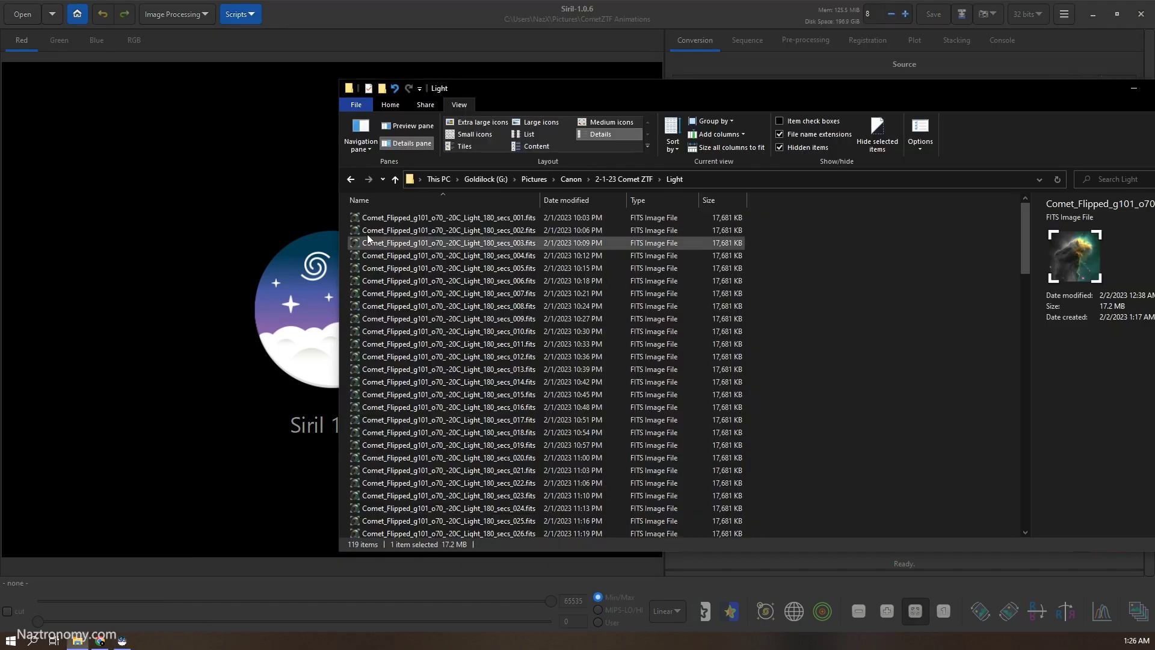
{"action": "left_click_drag", "start_coordinate": [522, 96], "coordinate": [345, 49]}
{"action": "left_click", "coordinate": [325, 175]}
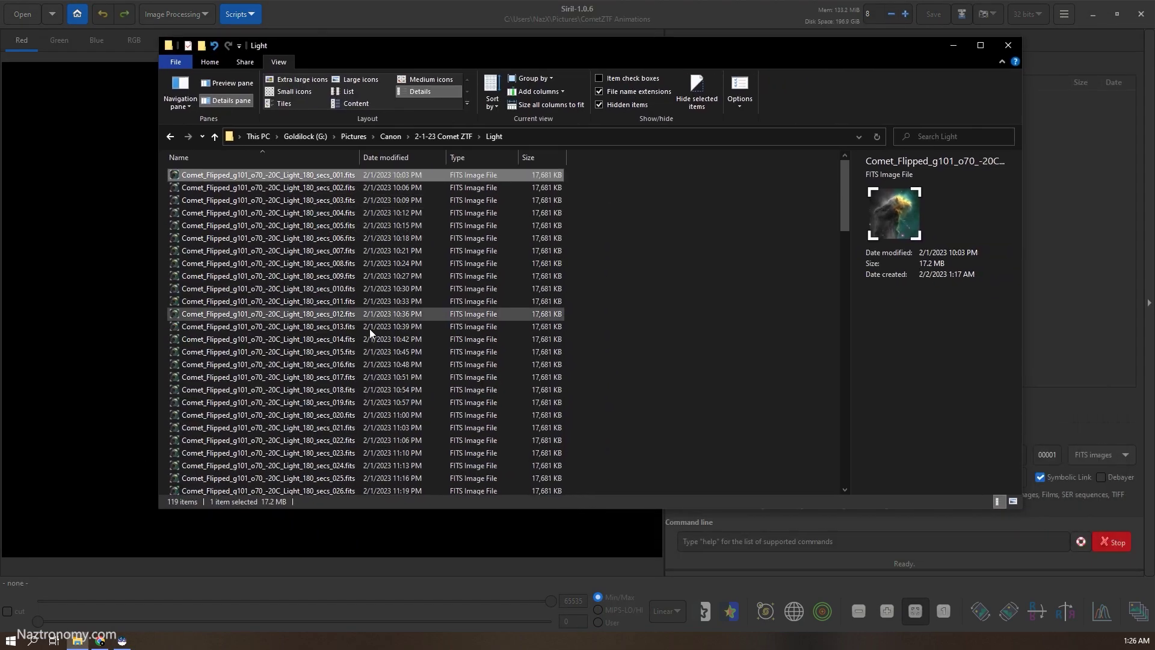
{"action": "scroll", "coordinate": [369, 328], "scroll_direction": "down", "scroll_amount": 14}
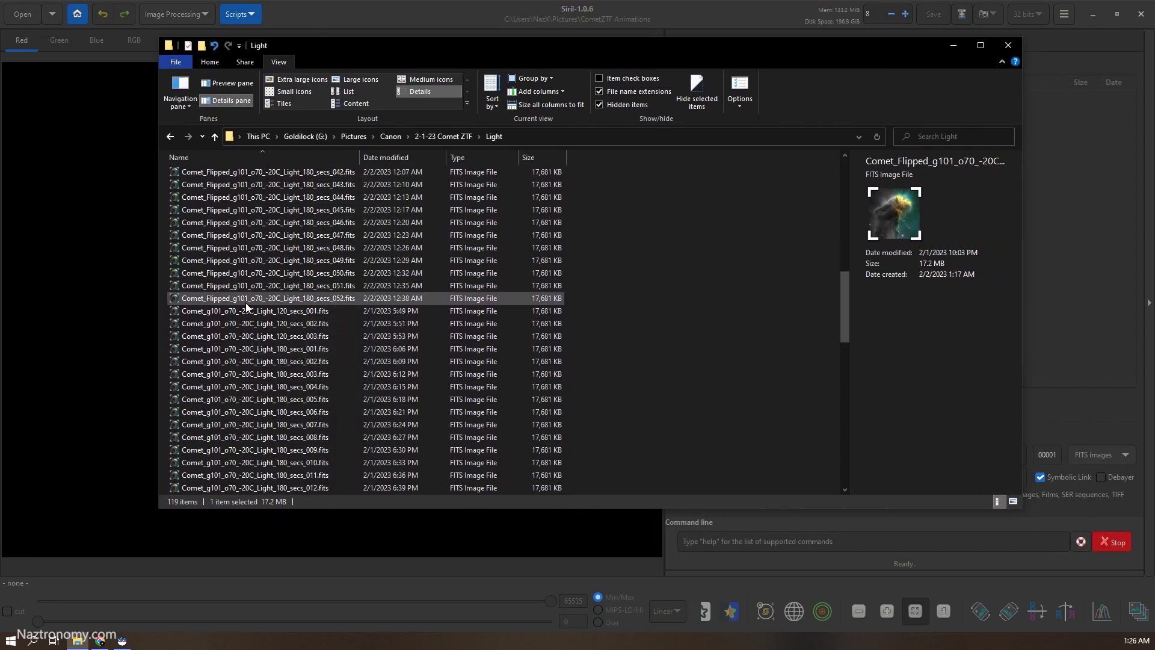
{"action": "left_click", "coordinate": [246, 299], "text": "shift"}
{"action": "left_click", "coordinate": [329, 285], "text": "ctrl"}
{"action": "left_click", "coordinate": [329, 298], "text": "ctrl"}
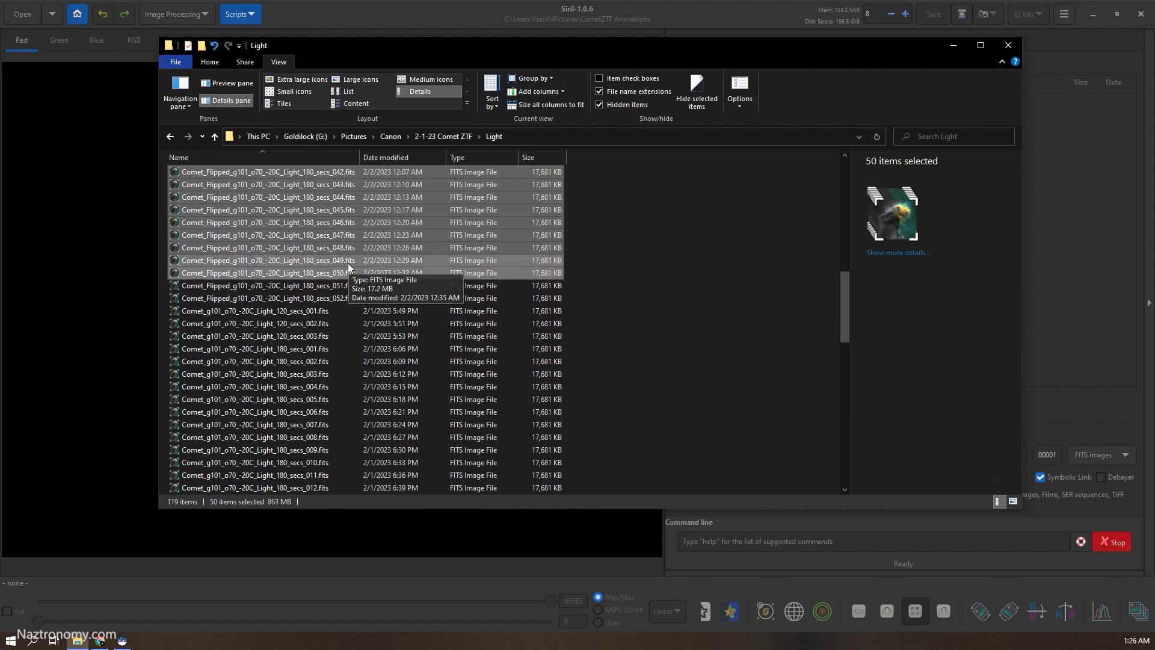
{"action": "left_click_drag", "start_coordinate": [334, 226], "coordinate": [1061, 217]}
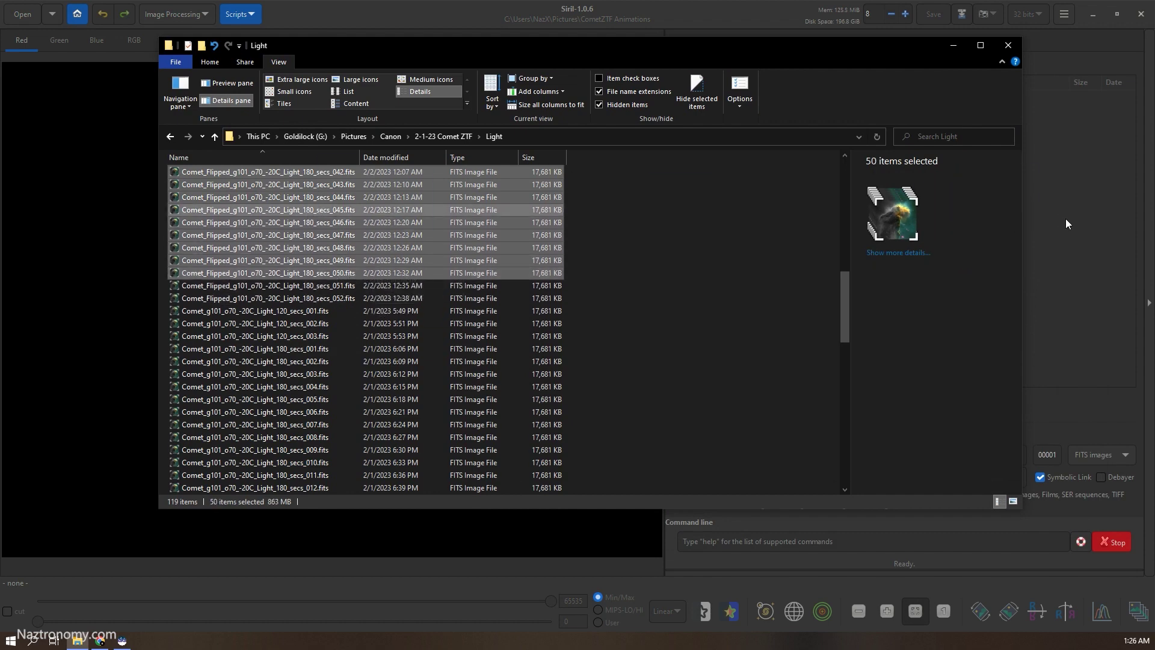
Step: Convert the 50 dropped frames into a debayered sequence named 'Lights'
{"action": "left_click", "coordinate": [1065, 221]}
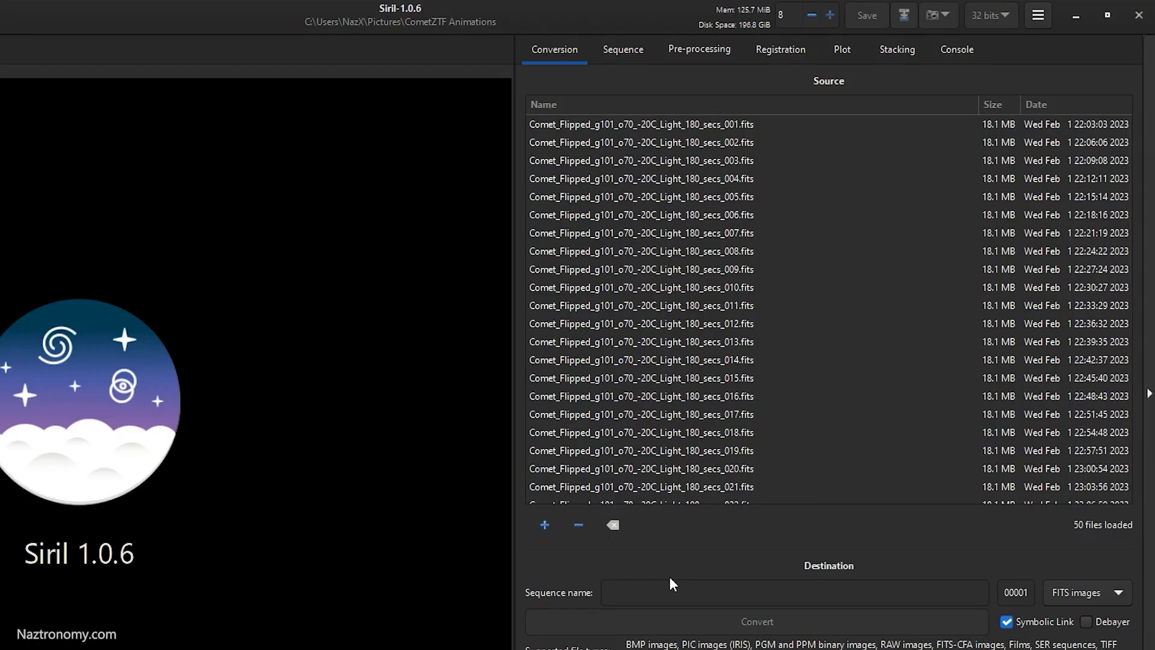
{"action": "left_click", "coordinate": [672, 587]}
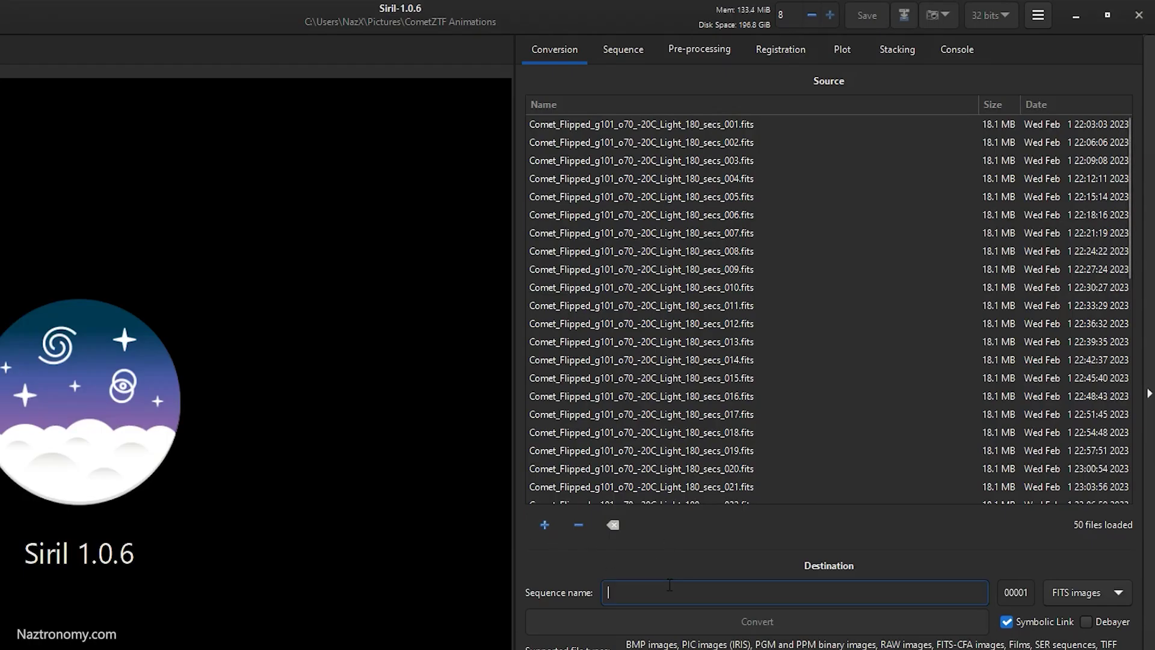
{"action": "type", "text": "Lights"}
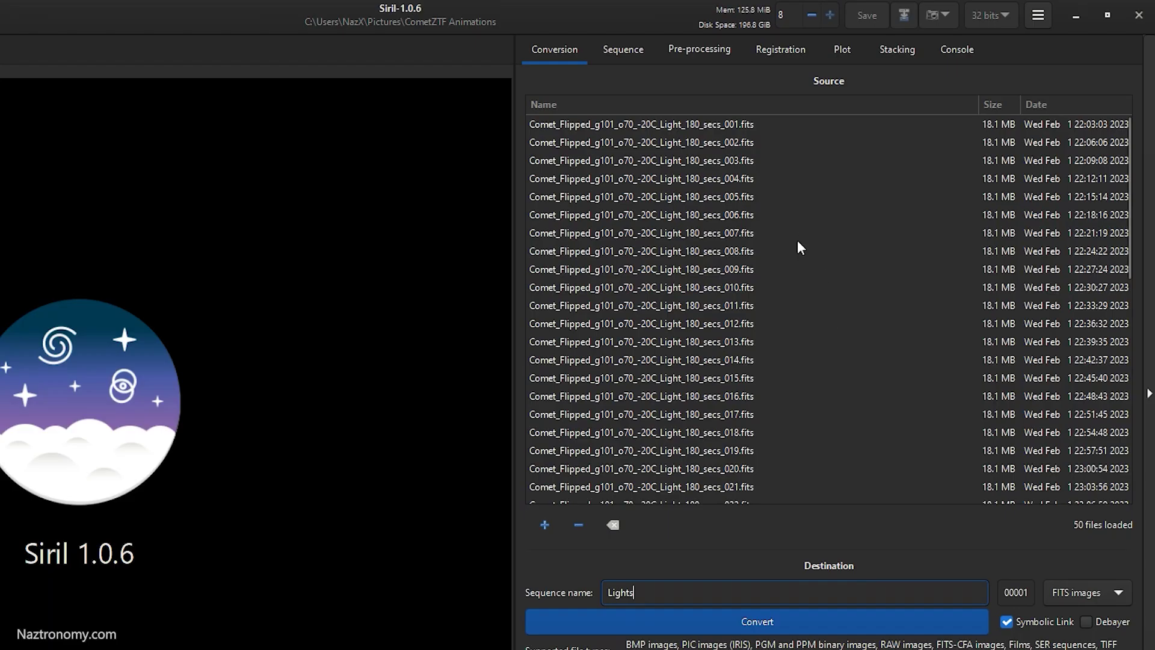
{"action": "left_click", "coordinate": [1085, 620]}
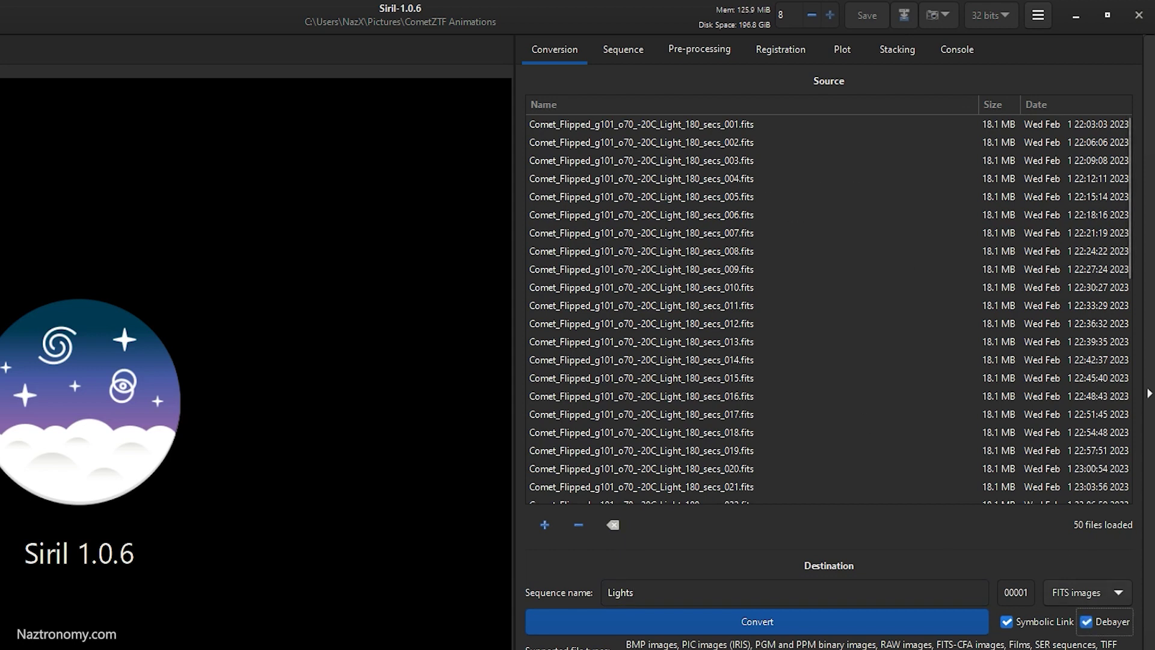
{"action": "left_click", "coordinate": [939, 625]}
{"action": "mouse_move", "coordinate": [100, 641]}
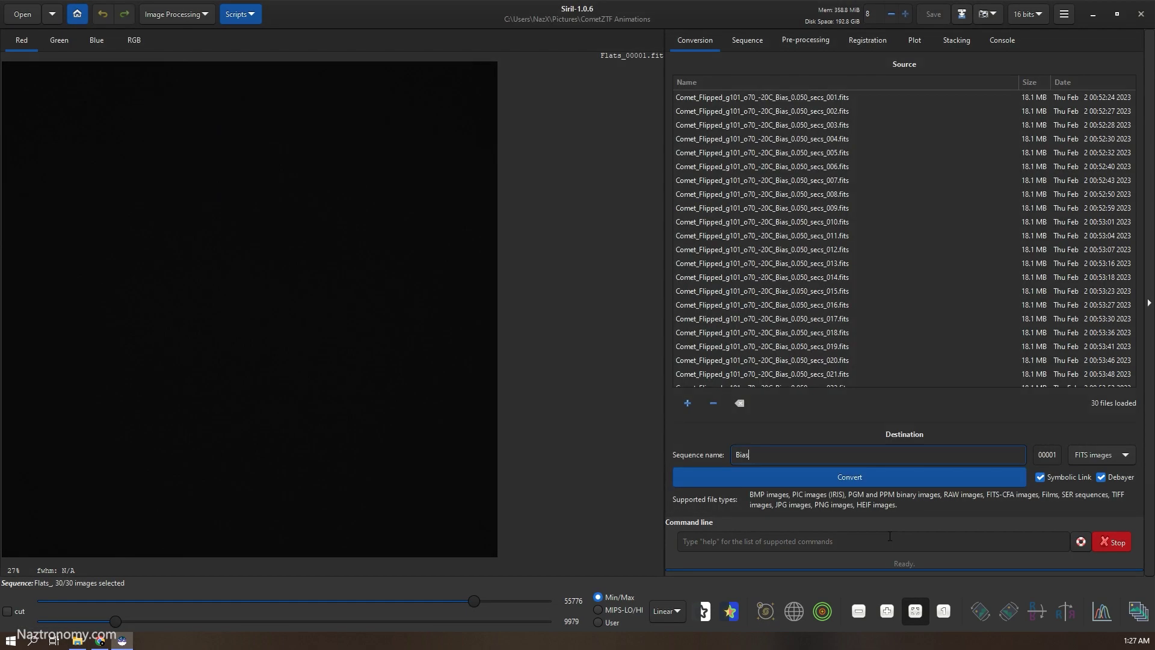
Step: Load the Bias_.seq sequence in the Sequence tab
{"action": "left_click", "coordinate": [747, 40]}
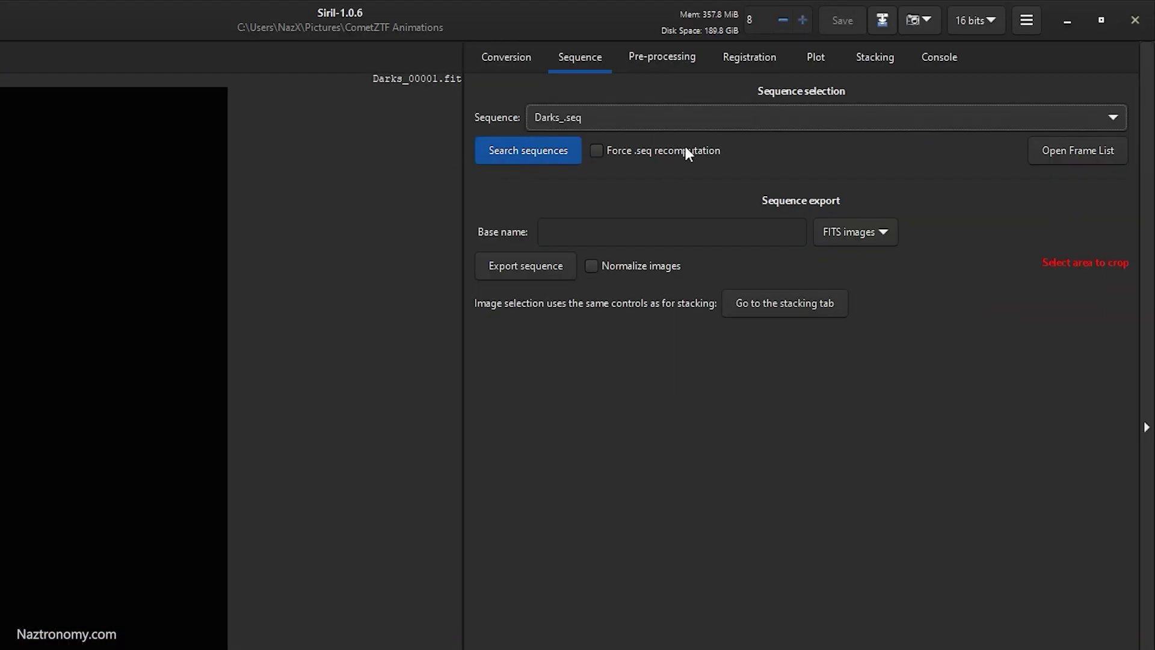
{"action": "left_click", "coordinate": [675, 117]}
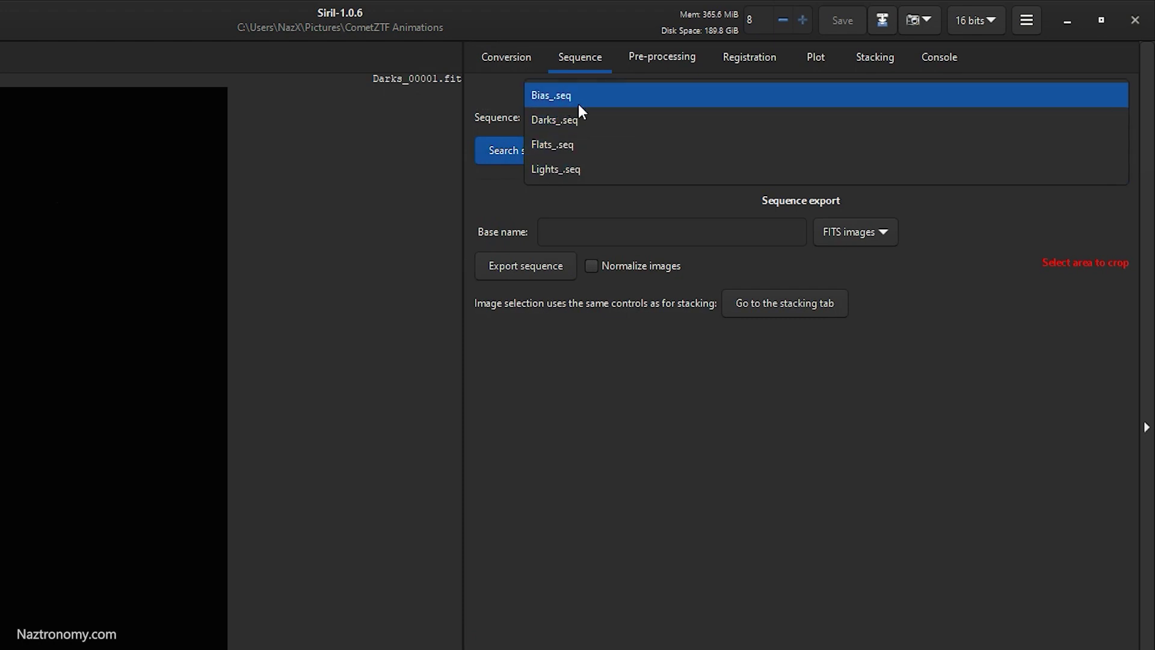
{"action": "left_click", "coordinate": [647, 211]}
{"action": "left_click", "coordinate": [632, 117]}
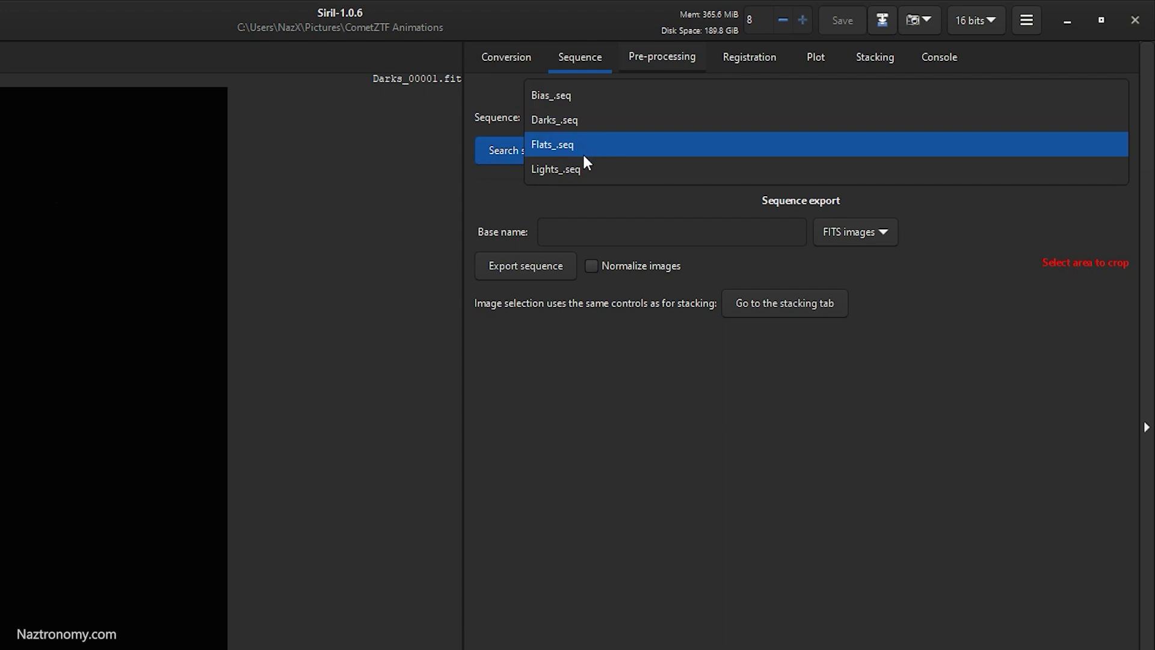
{"action": "left_click", "coordinate": [563, 97]}
Step: Stack the bias frames with No normalisation into Bias_stacked.fit
{"action": "left_click", "coordinate": [670, 60]}
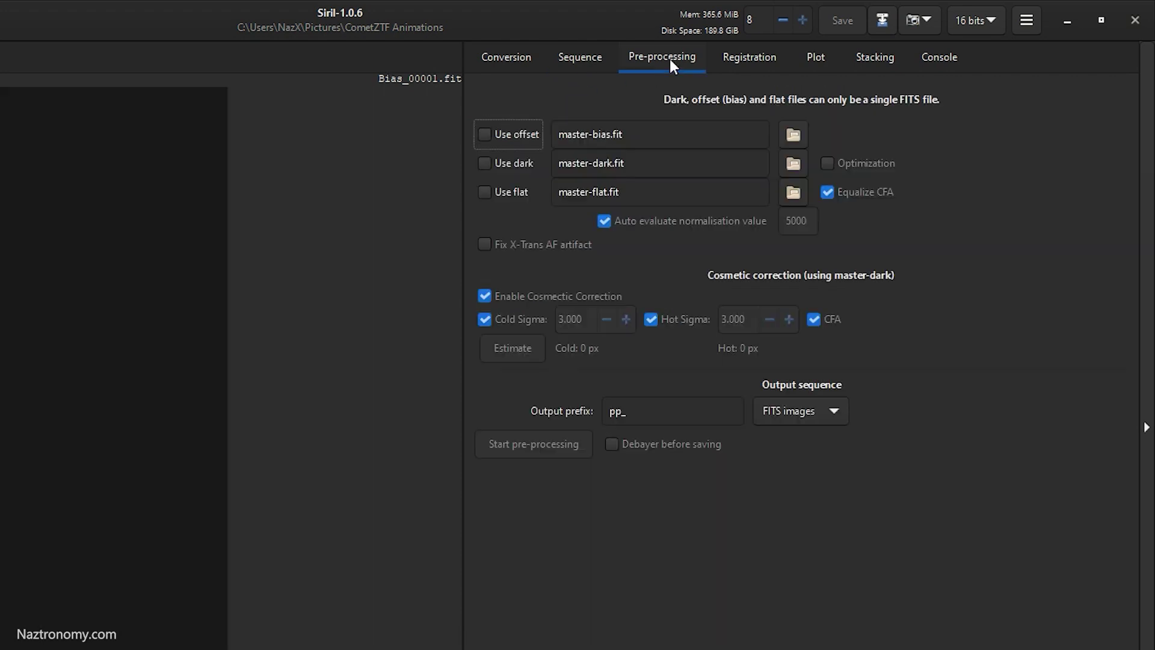
{"action": "left_click", "coordinate": [872, 67]}
{"action": "left_click", "coordinate": [569, 158]}
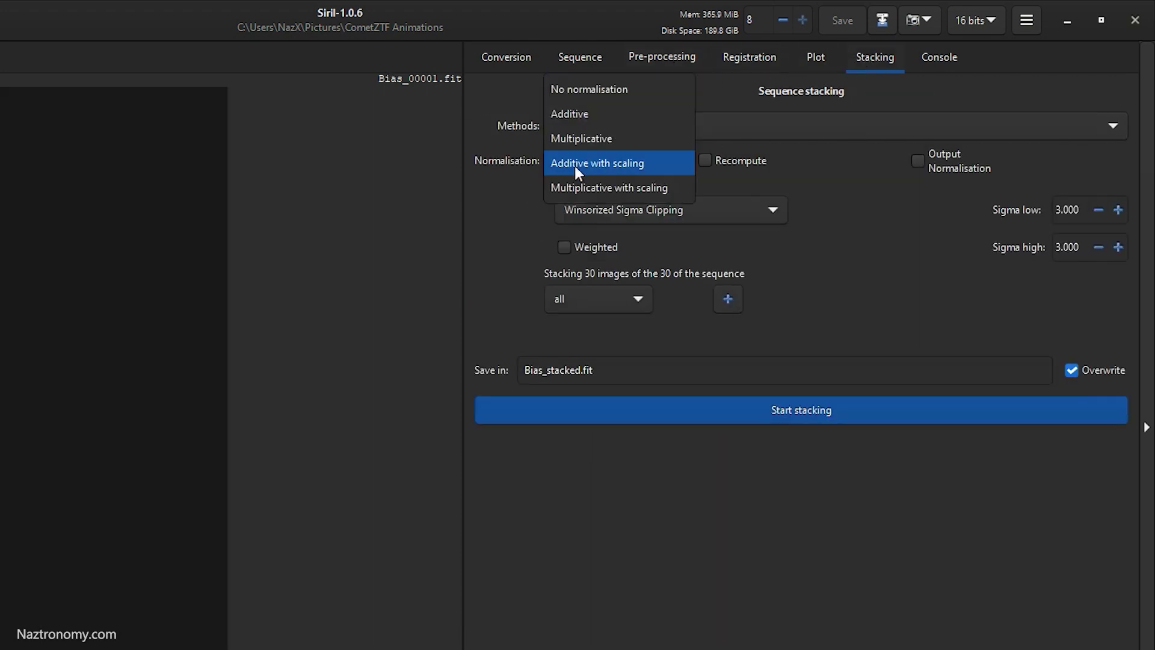
{"action": "left_click", "coordinate": [609, 92]}
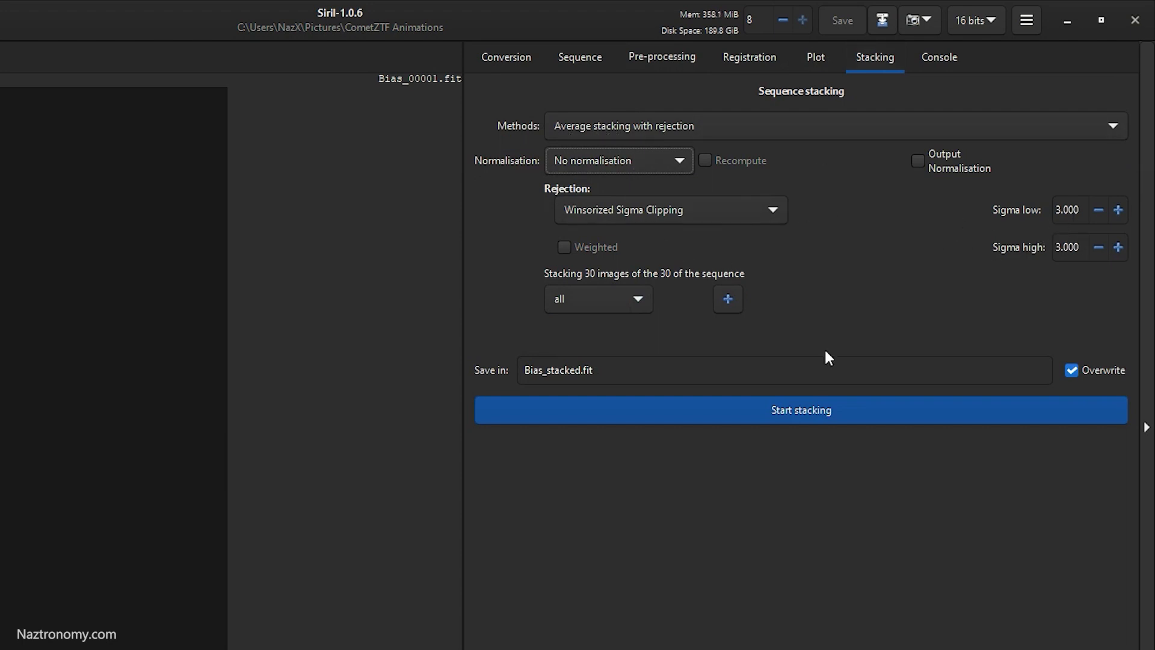
{"action": "left_click", "coordinate": [718, 412]}
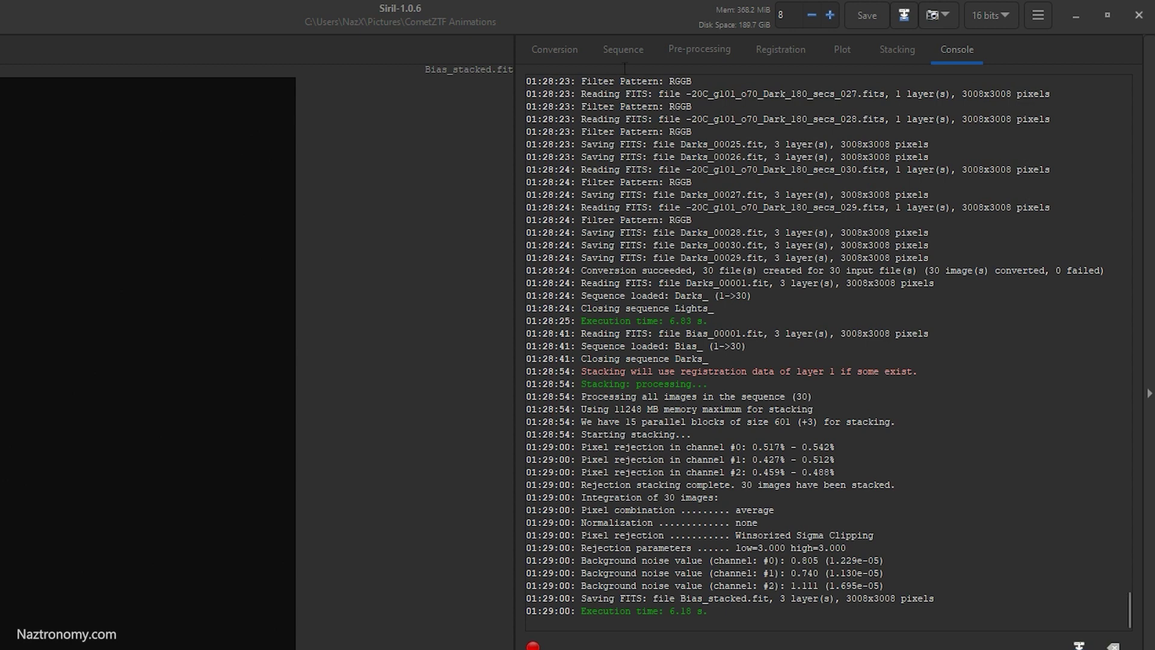
{"action": "left_click", "coordinate": [619, 48]}
Step: Load the Flats sequence and set Bias_stacked.fit as its master bias
{"action": "left_click", "coordinate": [629, 98]}
{"action": "left_click", "coordinate": [620, 152]}
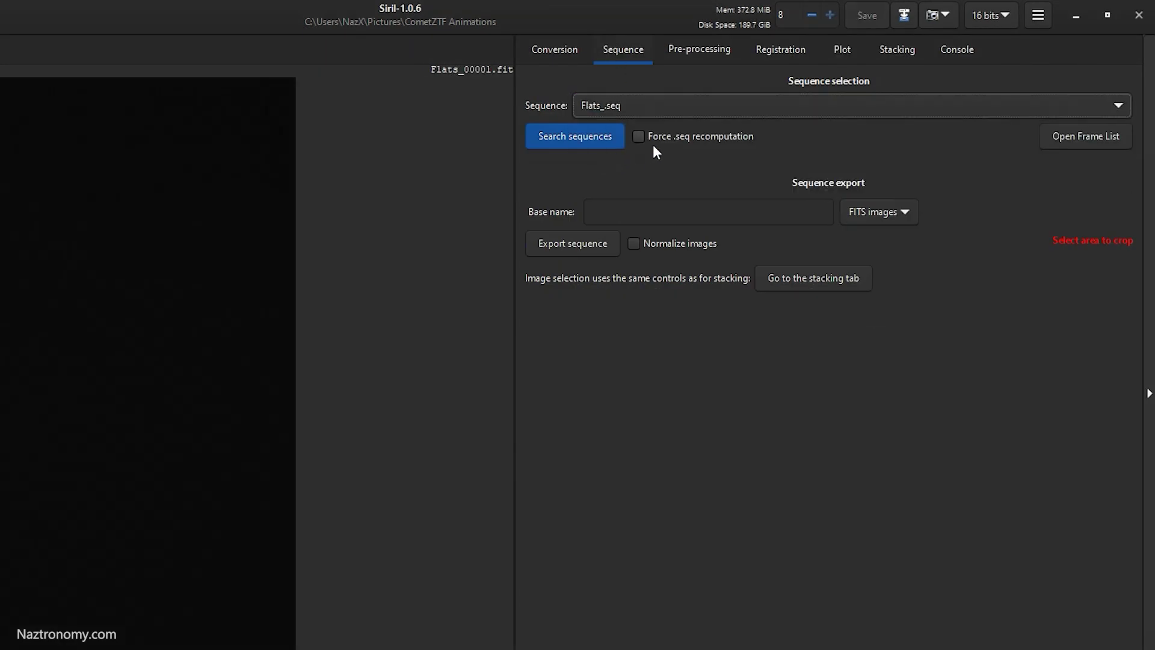
{"action": "left_click", "coordinate": [699, 51]}
{"action": "left_click", "coordinate": [535, 123]}
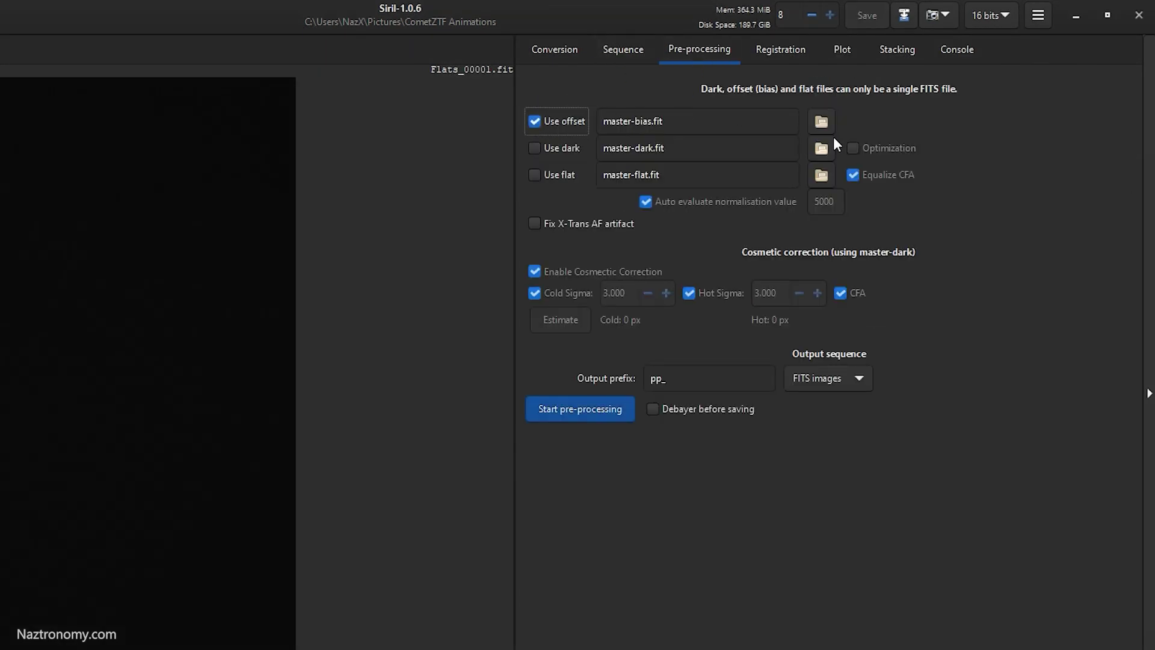
{"action": "left_click", "coordinate": [824, 124]}
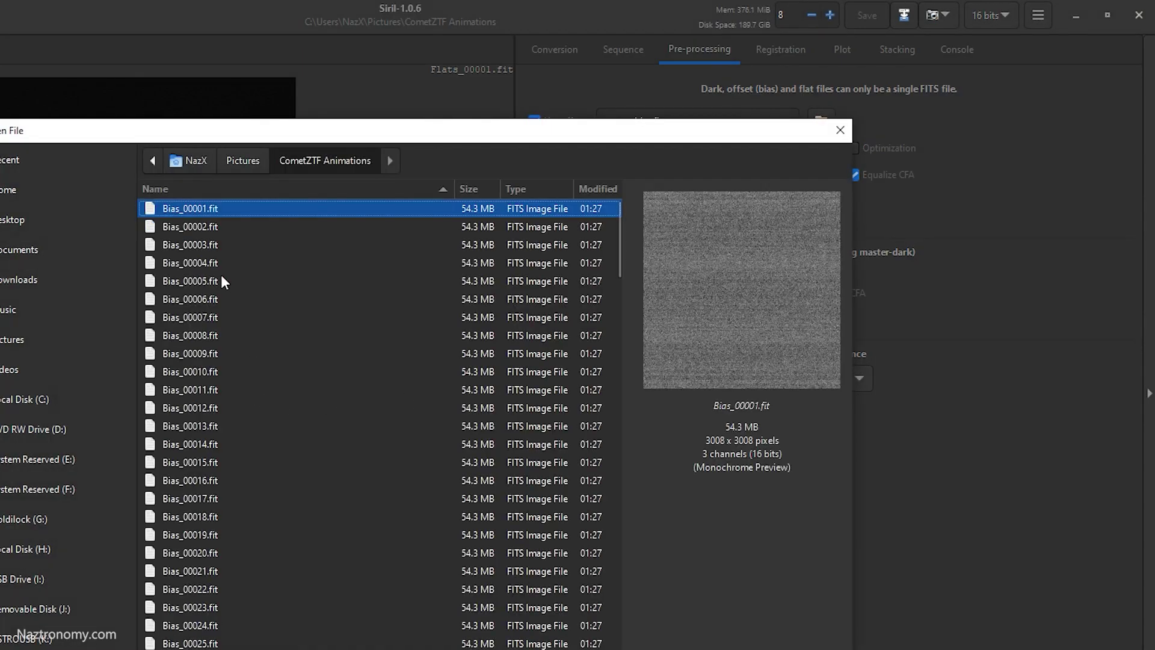
{"action": "type", "text": "sta"}
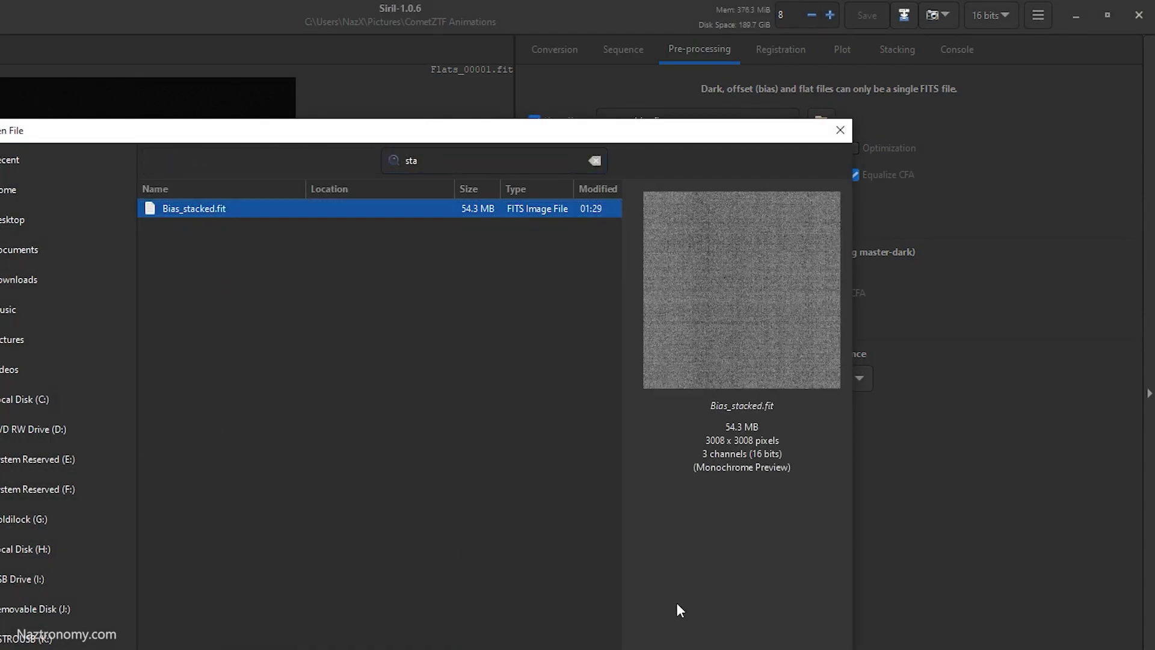
{"action": "key", "text": "Return"}
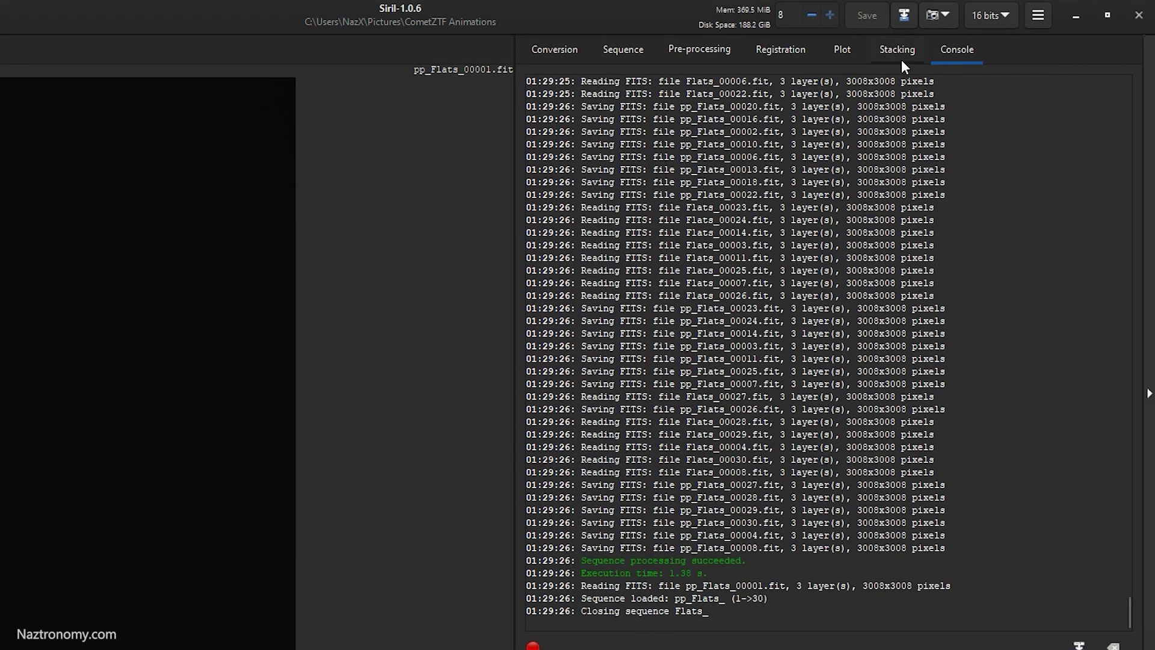
Step: Stack the calibrated flats with multiplicative normalisation into pp_Flats_stacked.fit
{"action": "left_click", "coordinate": [901, 60]}
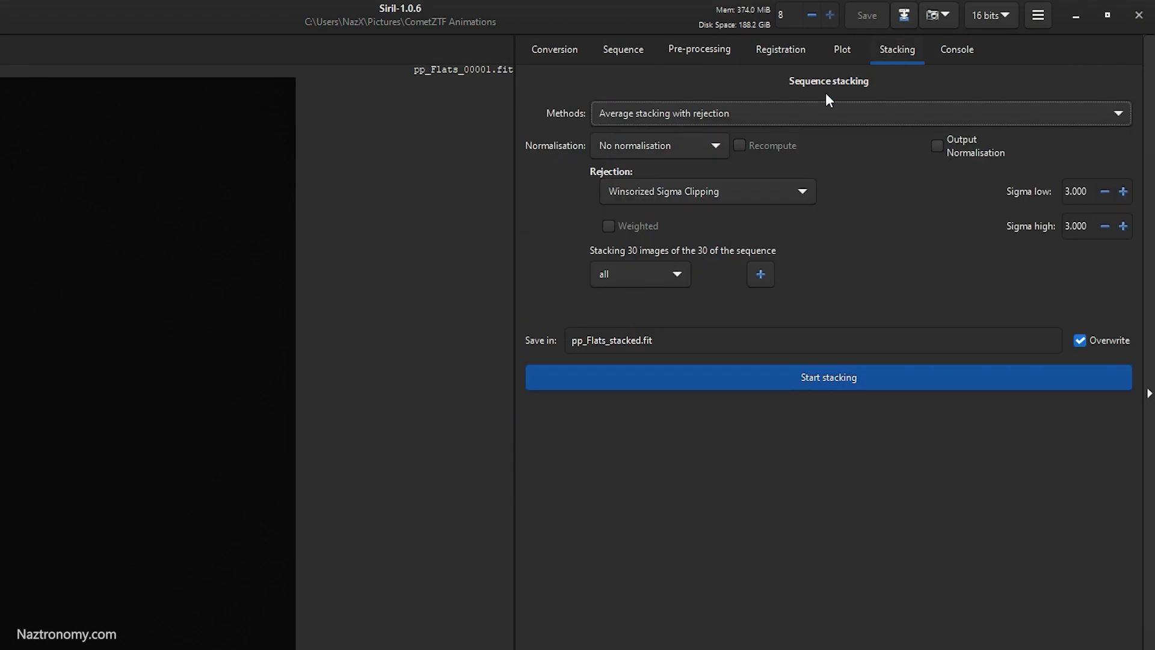
{"action": "left_click", "coordinate": [636, 144]}
{"action": "left_click", "coordinate": [641, 196]}
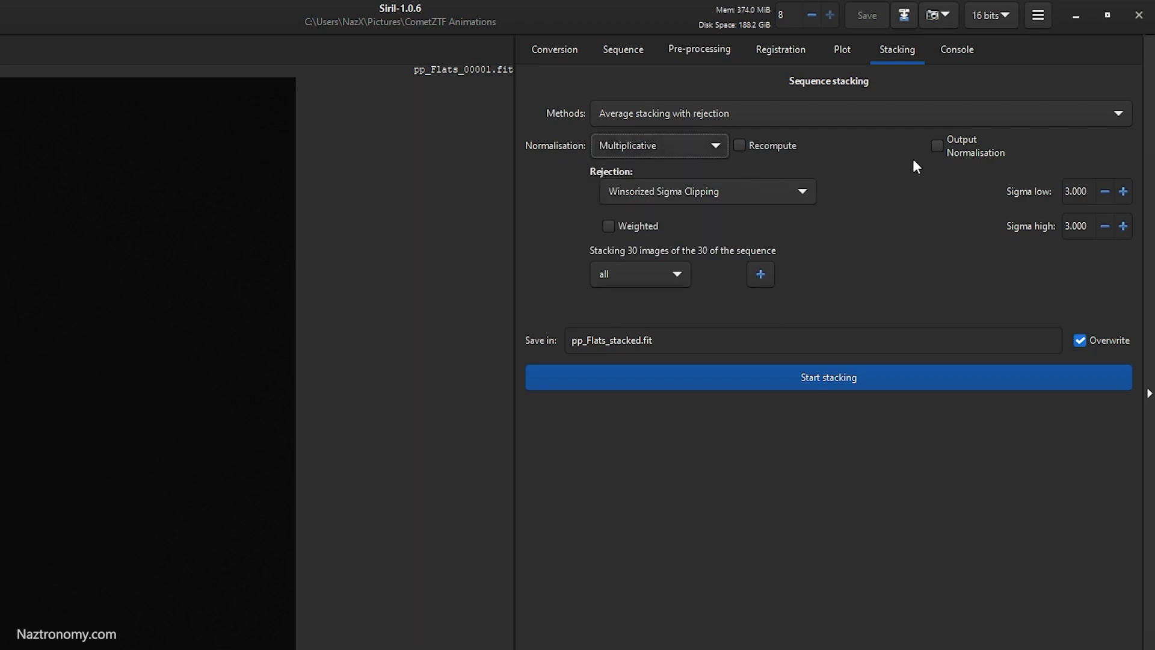
{"action": "left_click", "coordinate": [722, 374]}
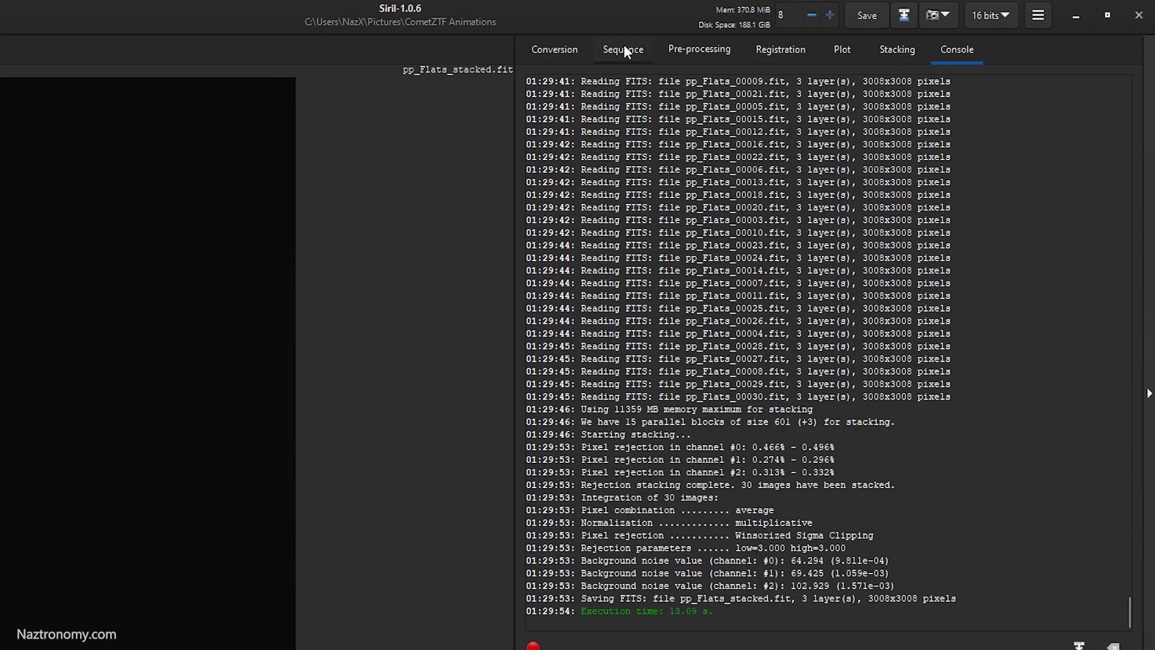
Step: Load the Darks sequence and stack it with No normalisation
{"action": "left_click", "coordinate": [623, 48]}
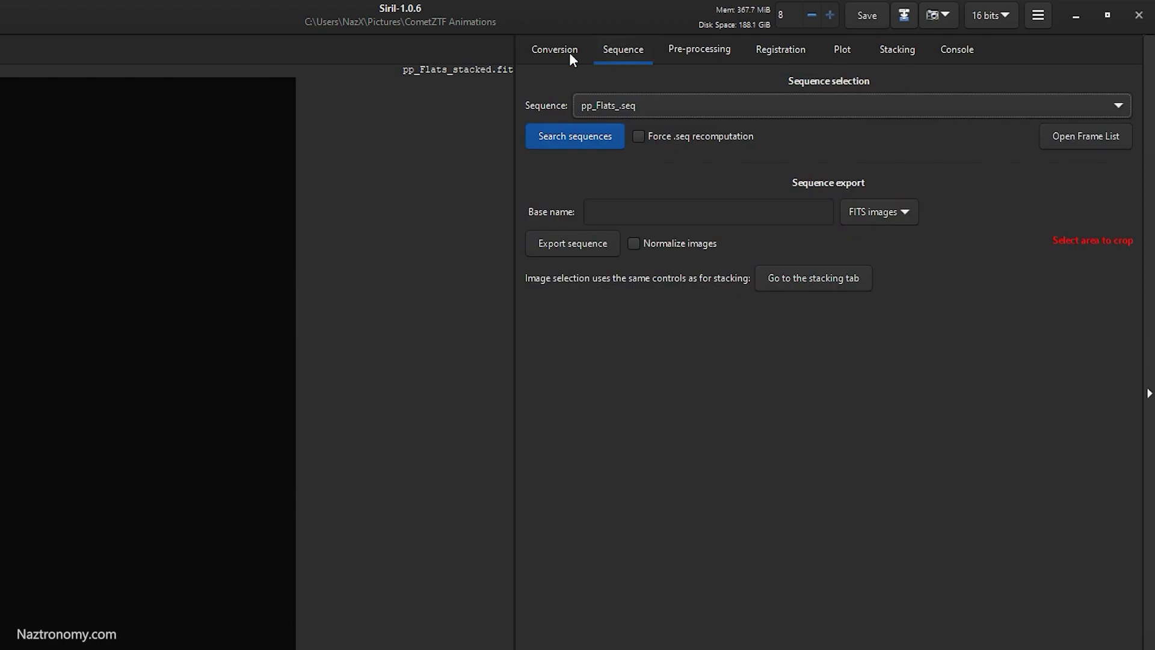
{"action": "left_click", "coordinate": [605, 105]}
{"action": "left_click", "coordinate": [602, 39]}
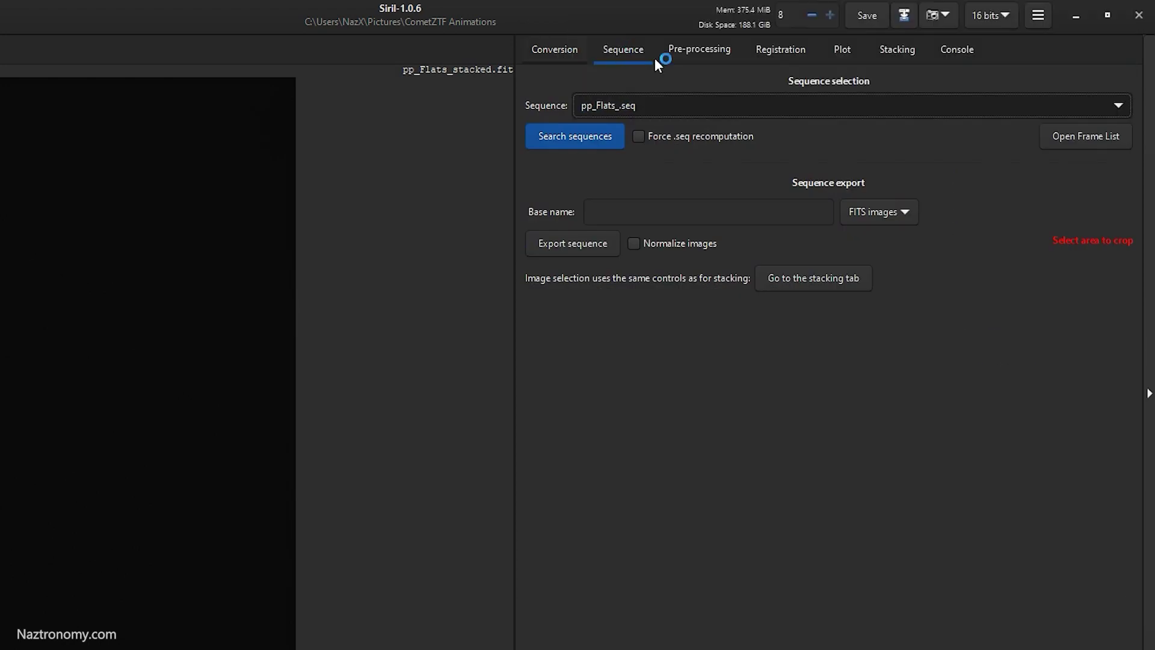
{"action": "left_click", "coordinate": [893, 50]}
{"action": "left_click", "coordinate": [655, 146]}
{"action": "left_click", "coordinate": [640, 102]}
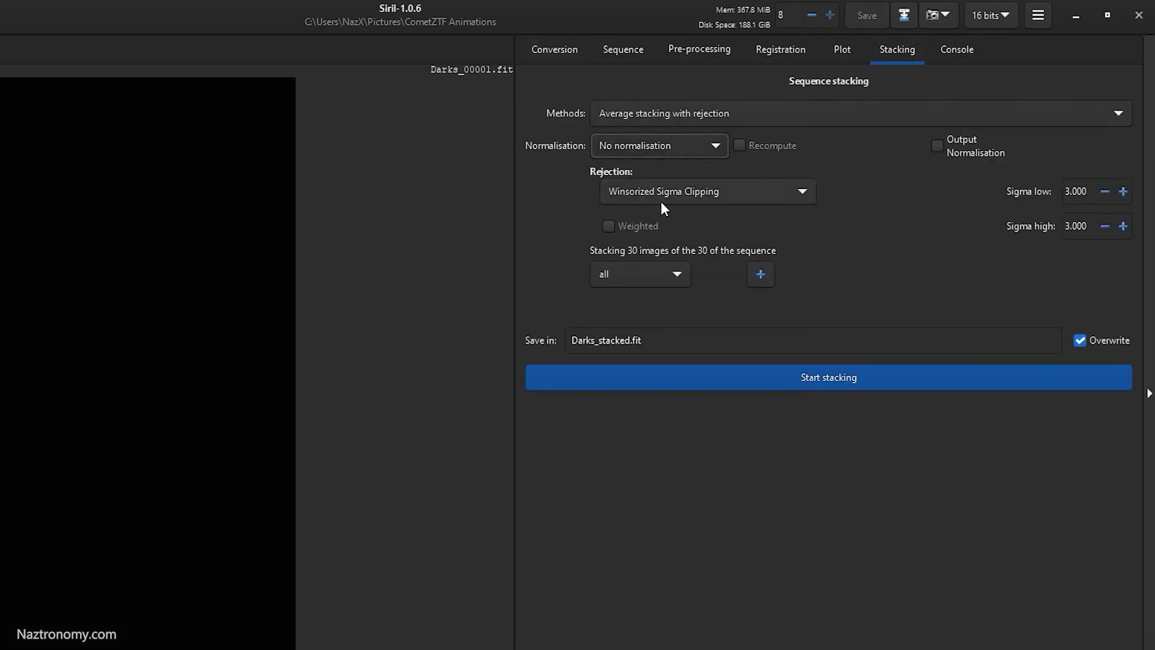
{"action": "left_click", "coordinate": [820, 379]}
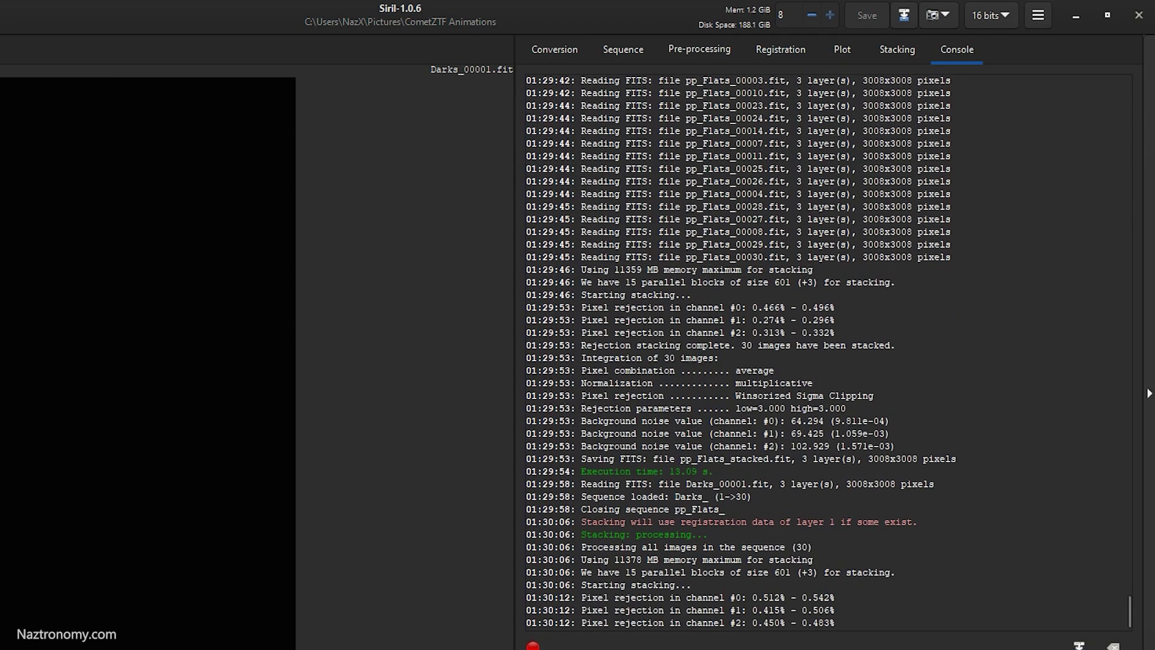
Step: Load Lights_.seq, disable offset subtraction, and set Darks_stacked.fit as master dark
{"action": "left_click", "coordinate": [627, 49]}
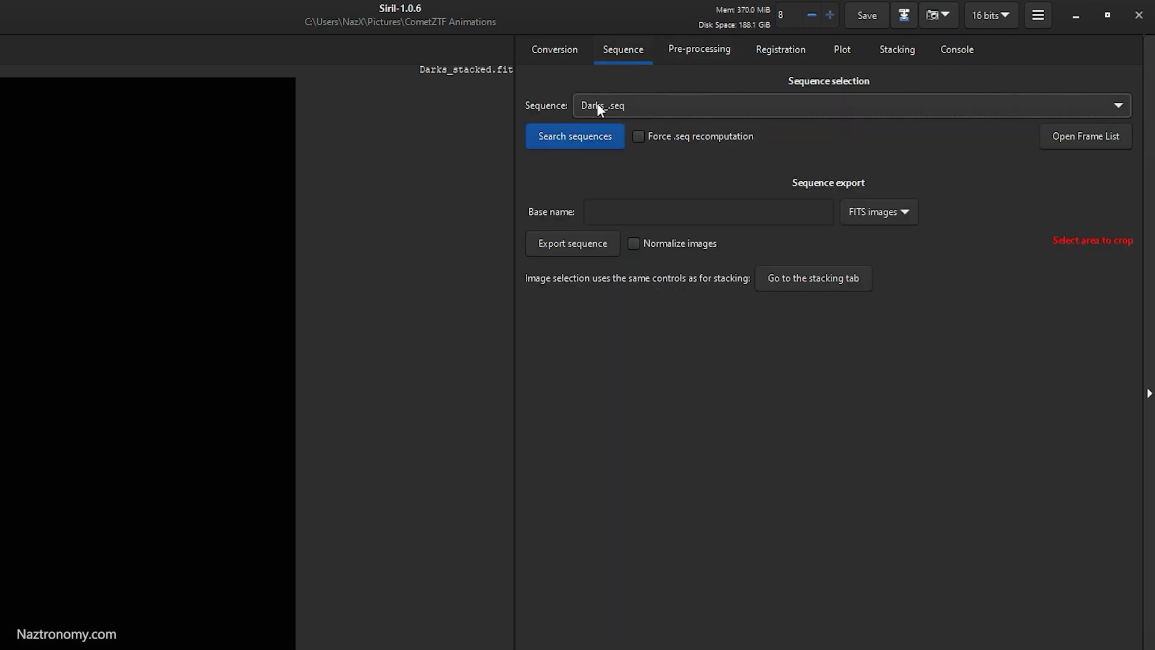
{"action": "left_click", "coordinate": [597, 103]}
{"action": "left_click", "coordinate": [612, 146]}
{"action": "left_click", "coordinate": [678, 48]}
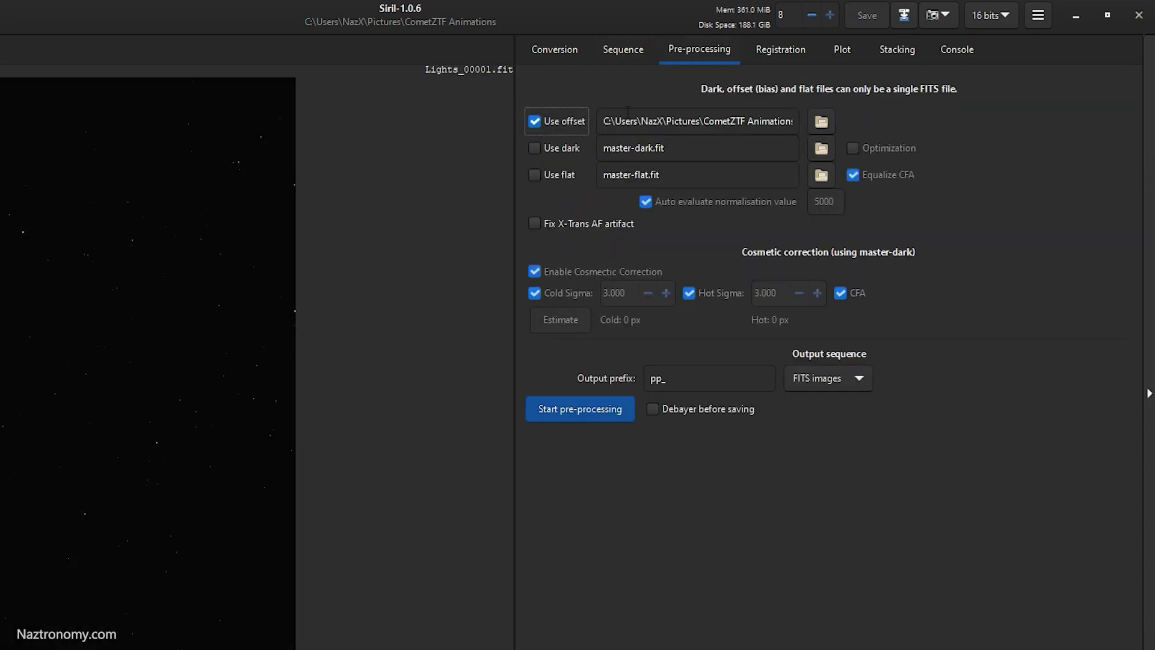
{"action": "left_click", "coordinate": [543, 120]}
{"action": "left_click", "coordinate": [535, 148]}
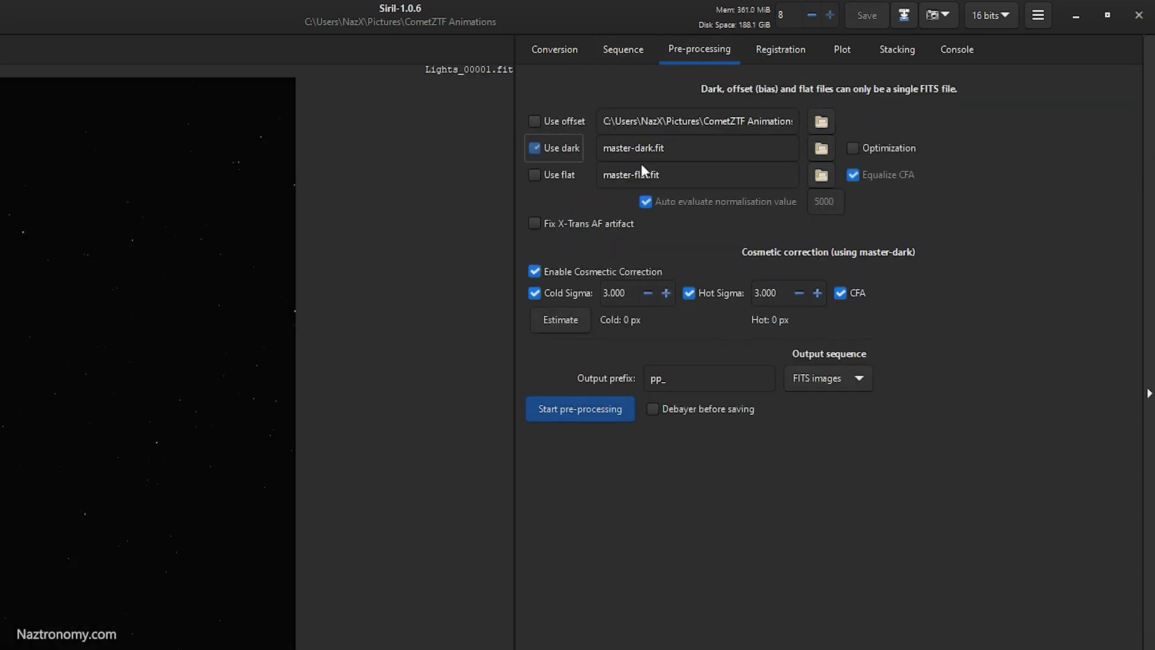
{"action": "left_click", "coordinate": [822, 148]}
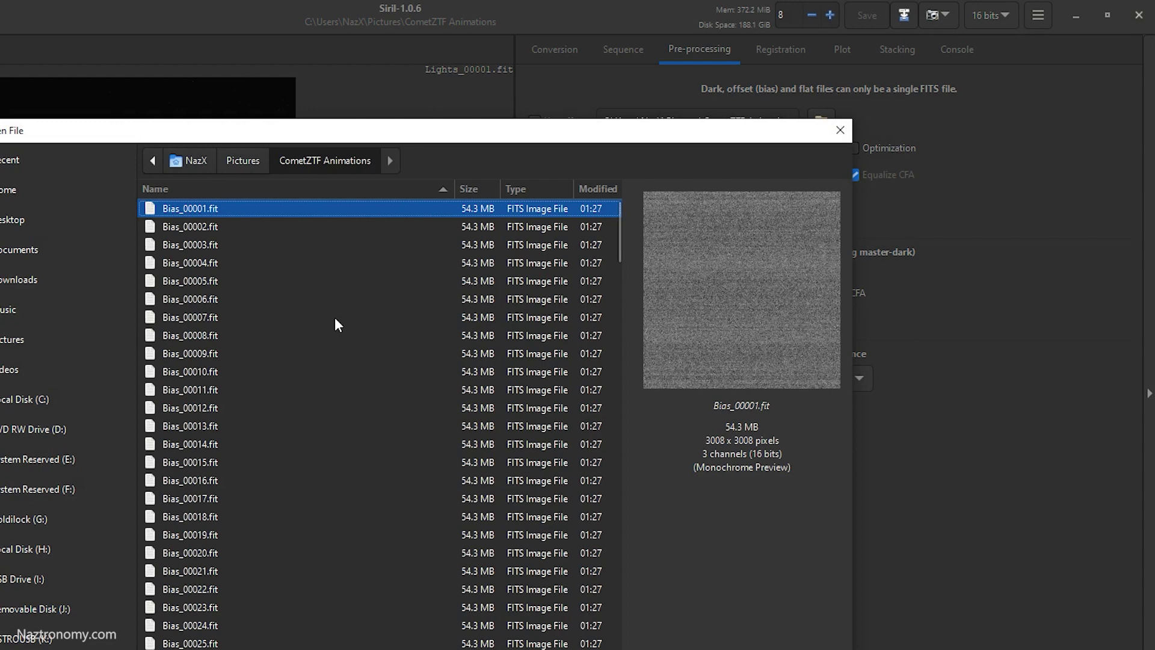
{"action": "type", "text": "sta"}
{"action": "key", "text": "Down"}
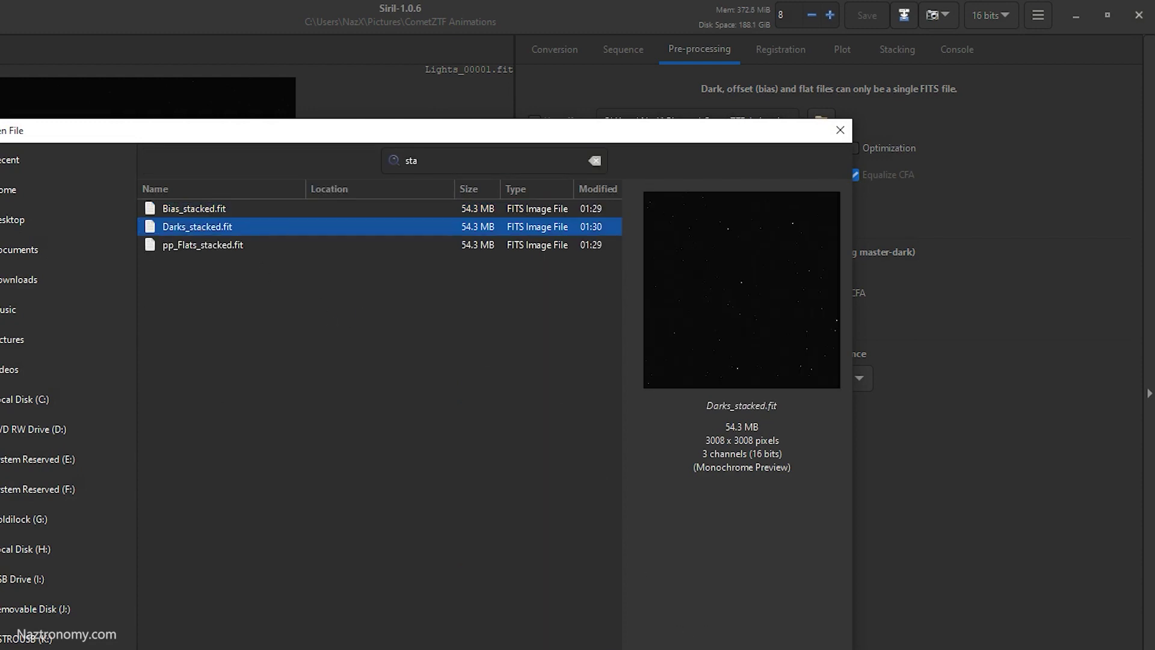
{"action": "key", "text": "Return"}
Step: Set pp_Flats_stacked.fit as master flat, estimate hot/cold pixels, and calibrate with Debayer on
{"action": "left_click", "coordinate": [544, 175]}
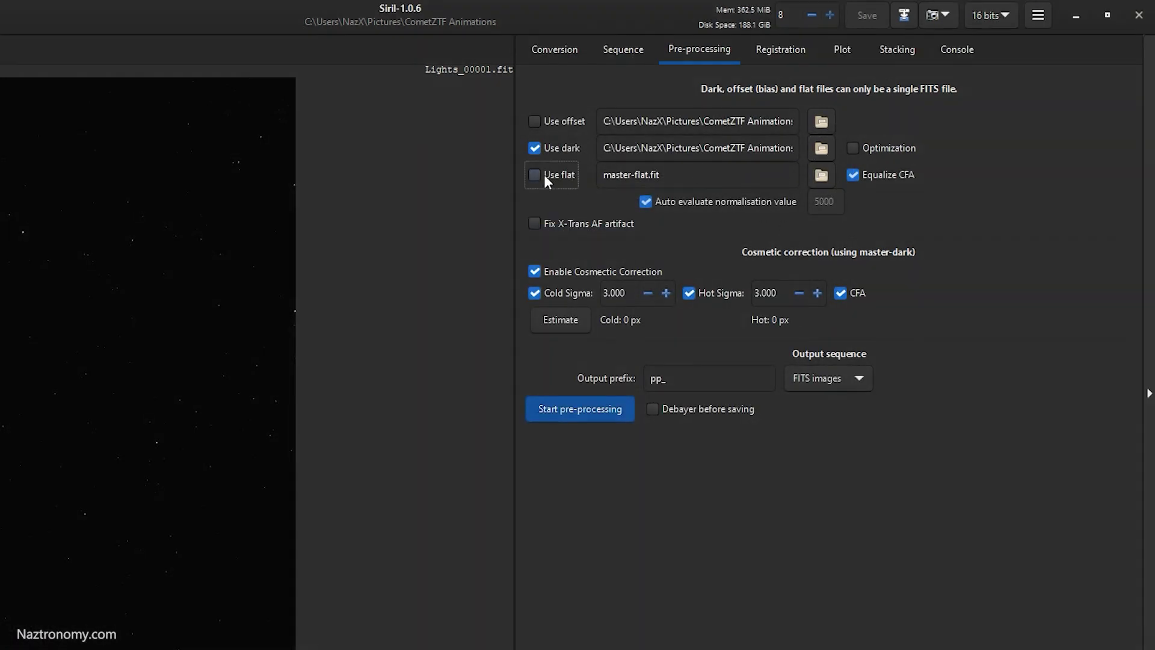
{"action": "left_click", "coordinate": [822, 175]}
{"action": "left_click", "coordinate": [248, 371]}
{"action": "type", "text": "stac"}
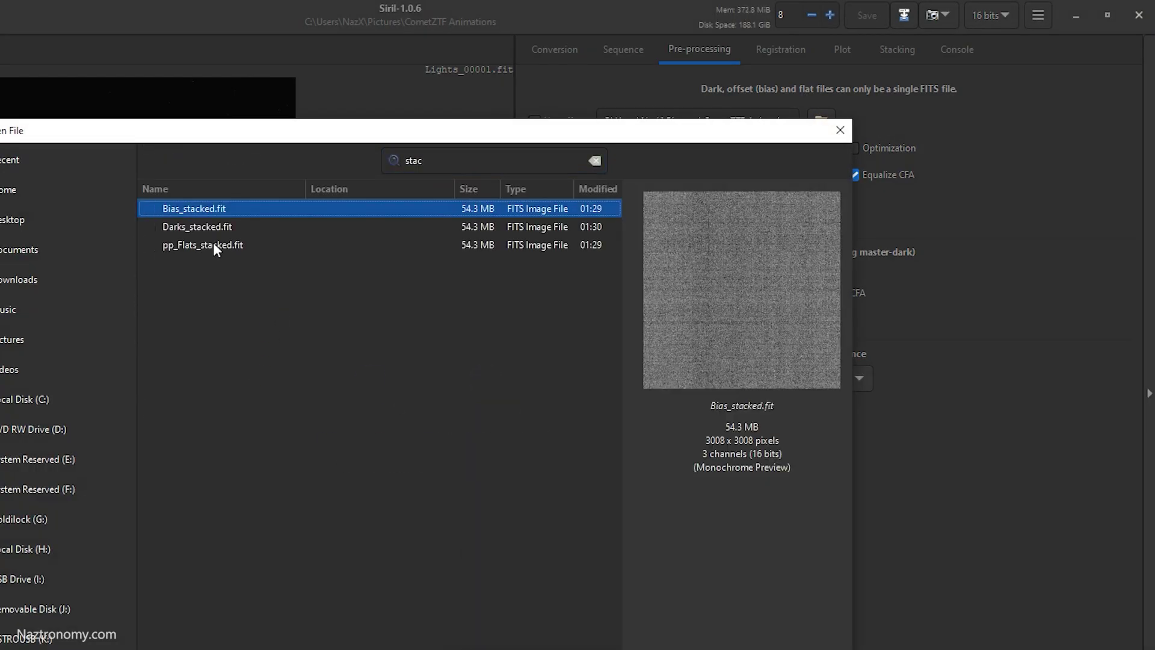
{"action": "left_click", "coordinate": [213, 244]}
{"action": "key", "text": "Return"}
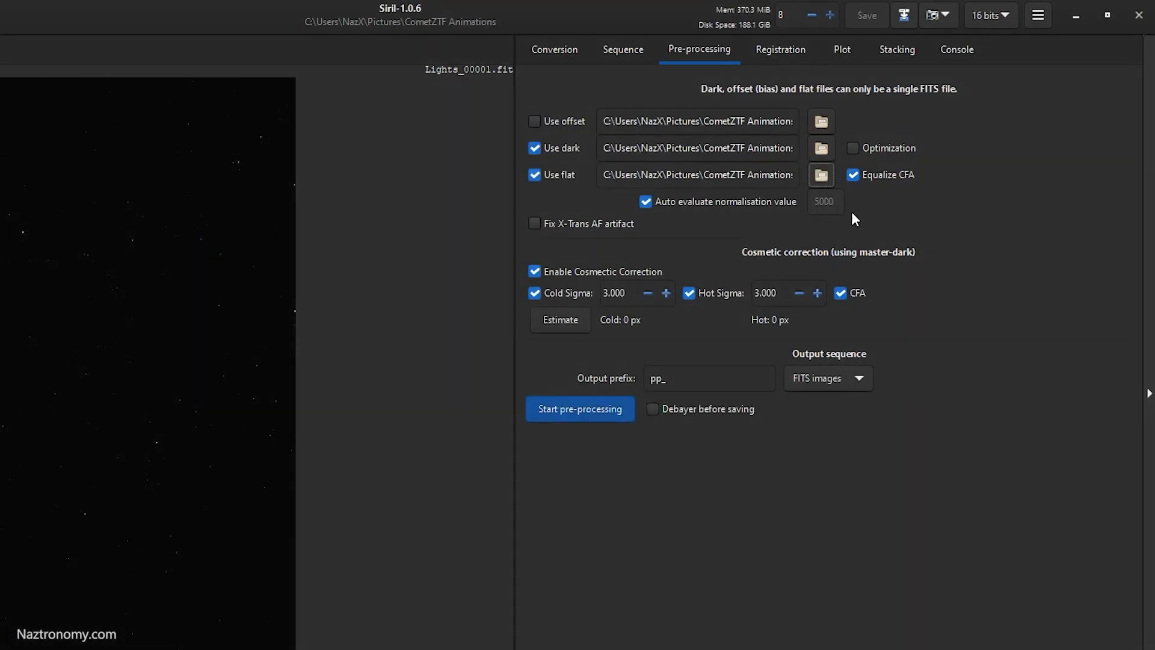
{"action": "left_click", "coordinate": [577, 314]}
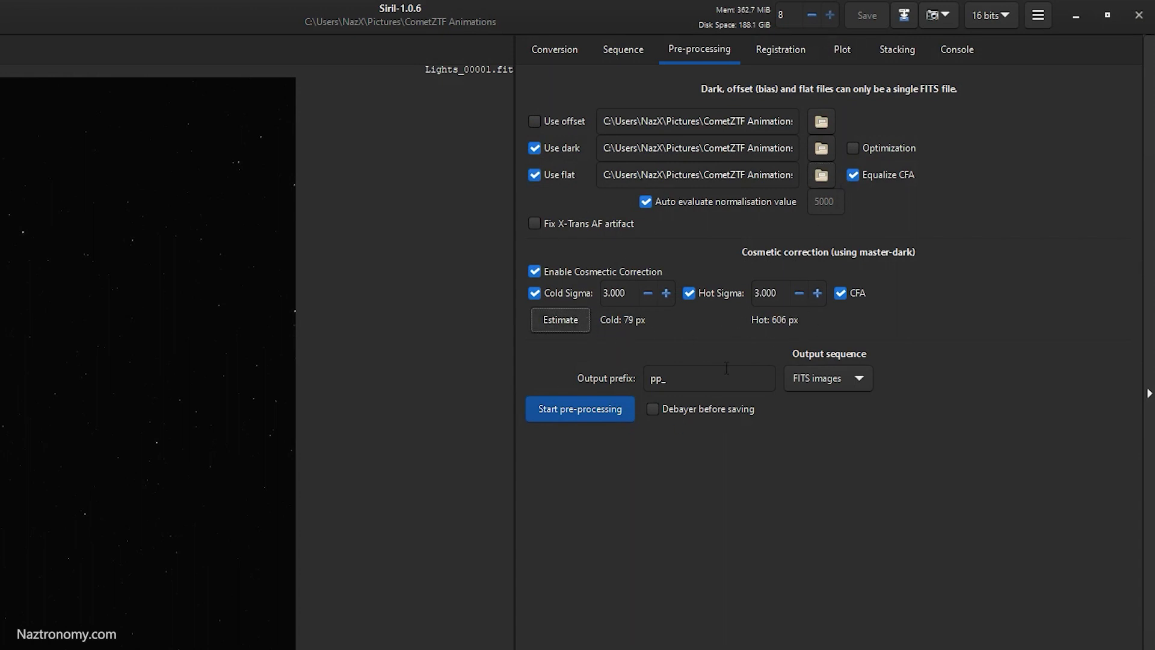
{"action": "left_click", "coordinate": [652, 410]}
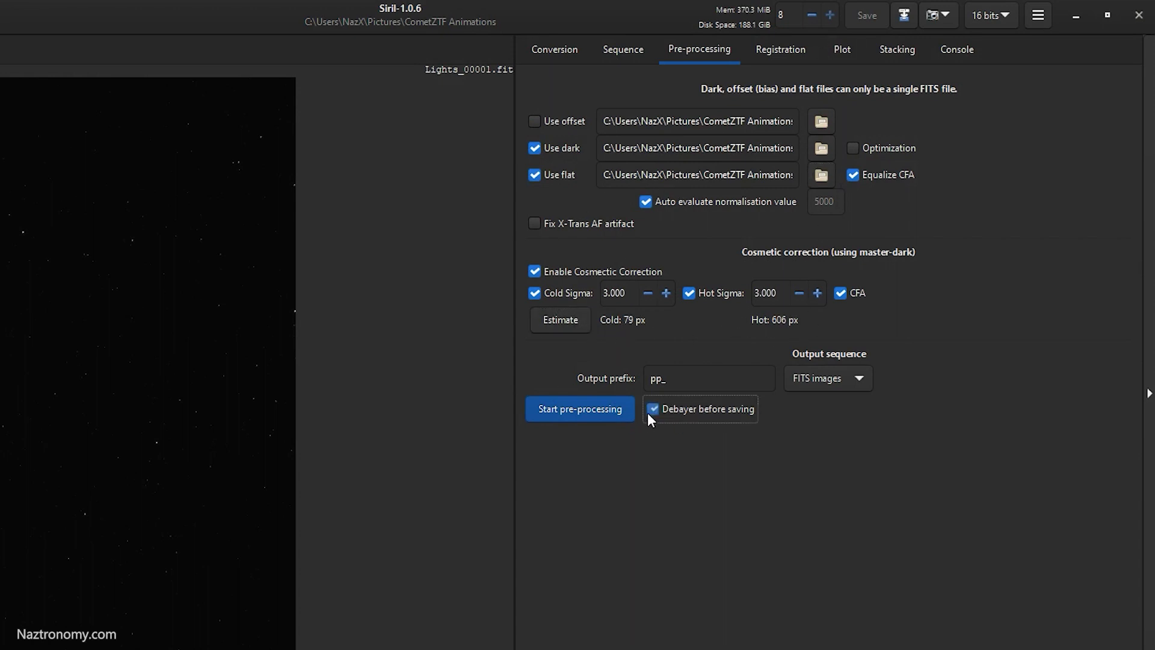
{"action": "left_click", "coordinate": [581, 410]}
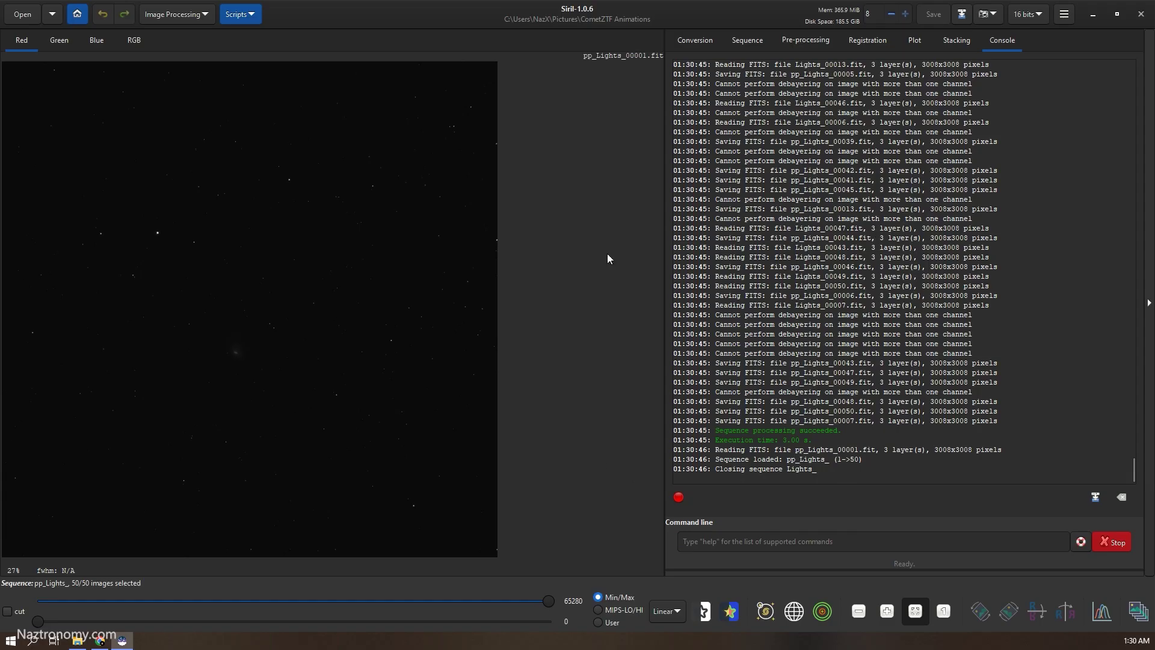
Step: Switch the display to AutoStretch and check the green, blue and RGB views
{"action": "left_click", "coordinate": [668, 611]}
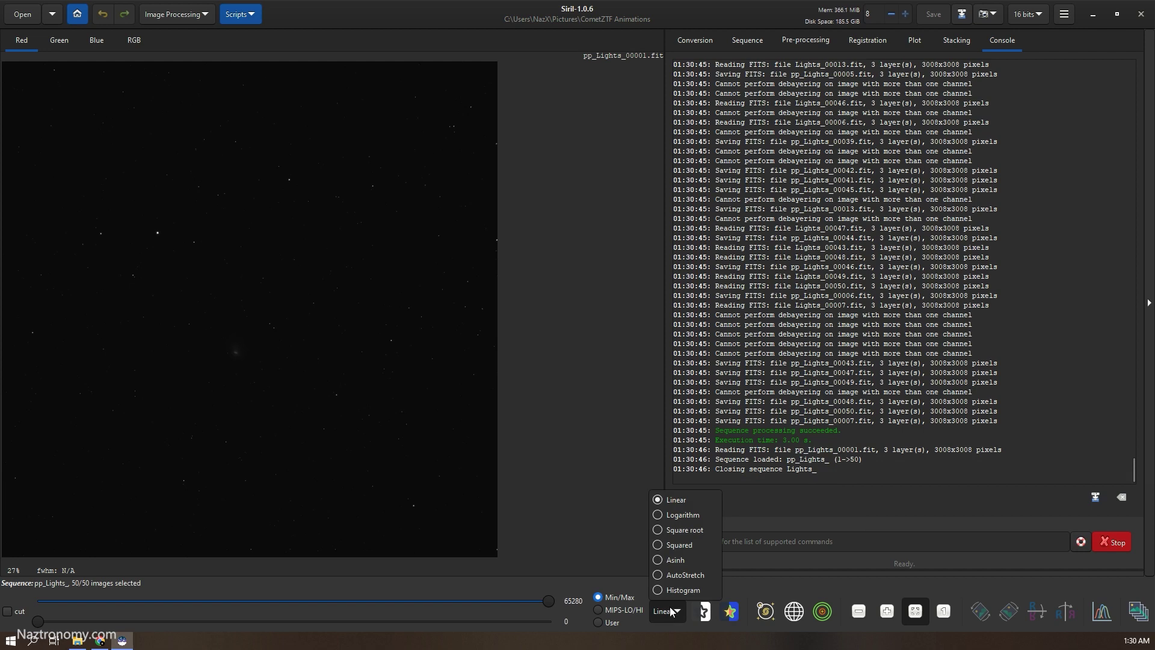
{"action": "left_click", "coordinate": [683, 575]}
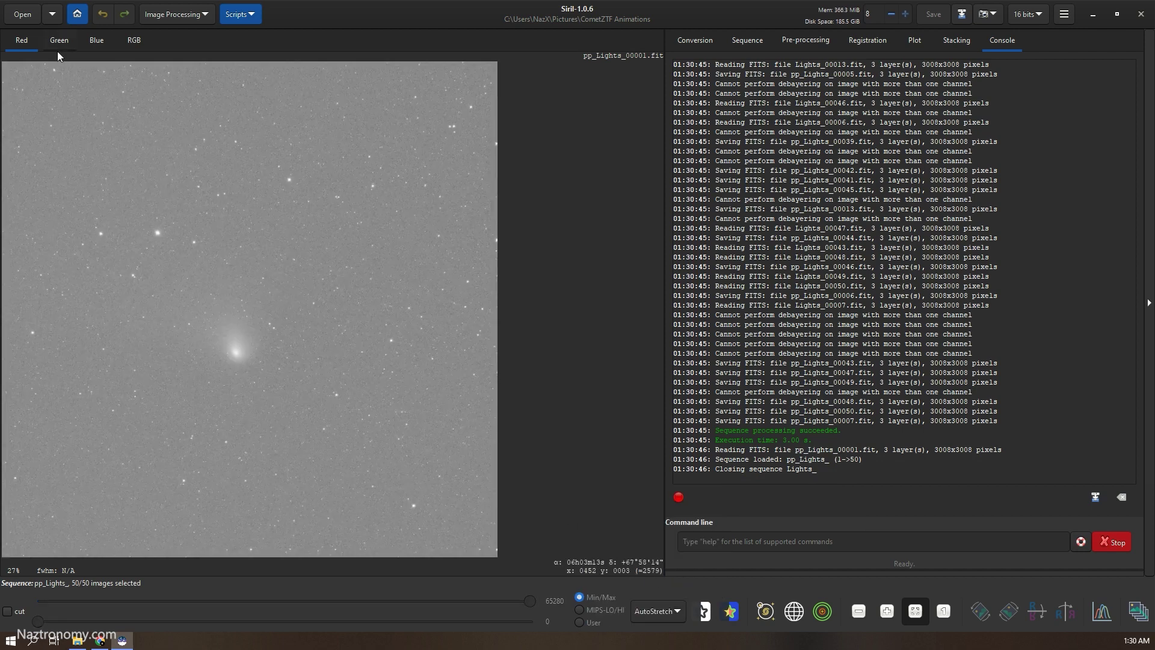
{"action": "left_click", "coordinate": [59, 43]}
{"action": "left_click", "coordinate": [98, 42]}
{"action": "left_click", "coordinate": [133, 41]}
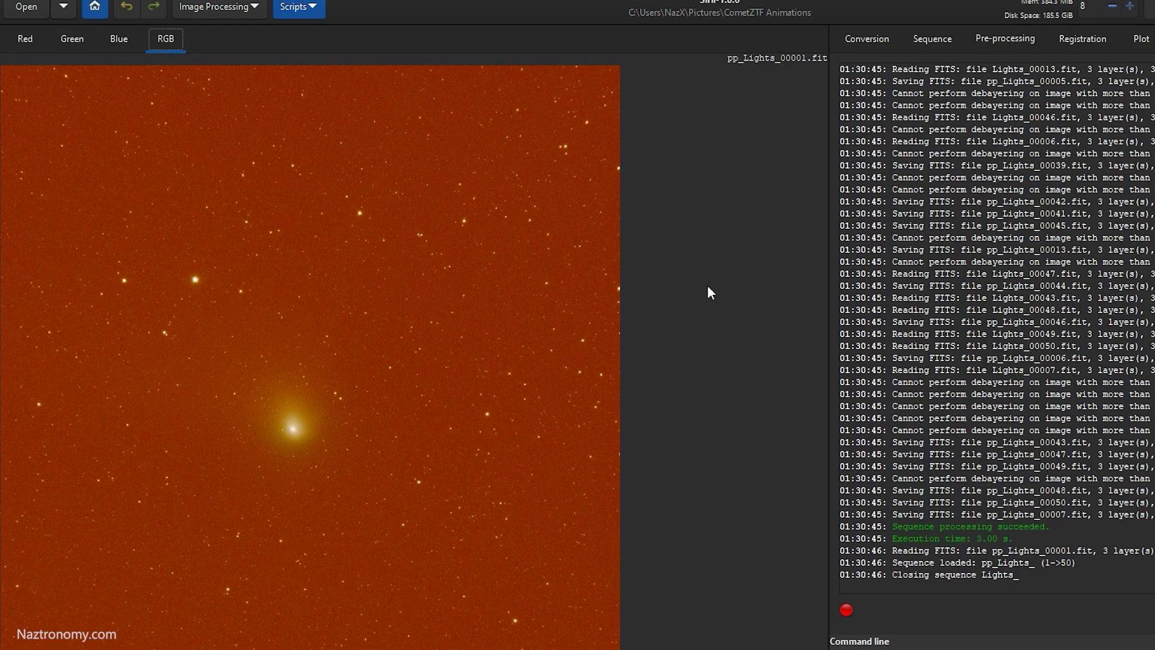
{"action": "left_click", "coordinate": [250, 8]}
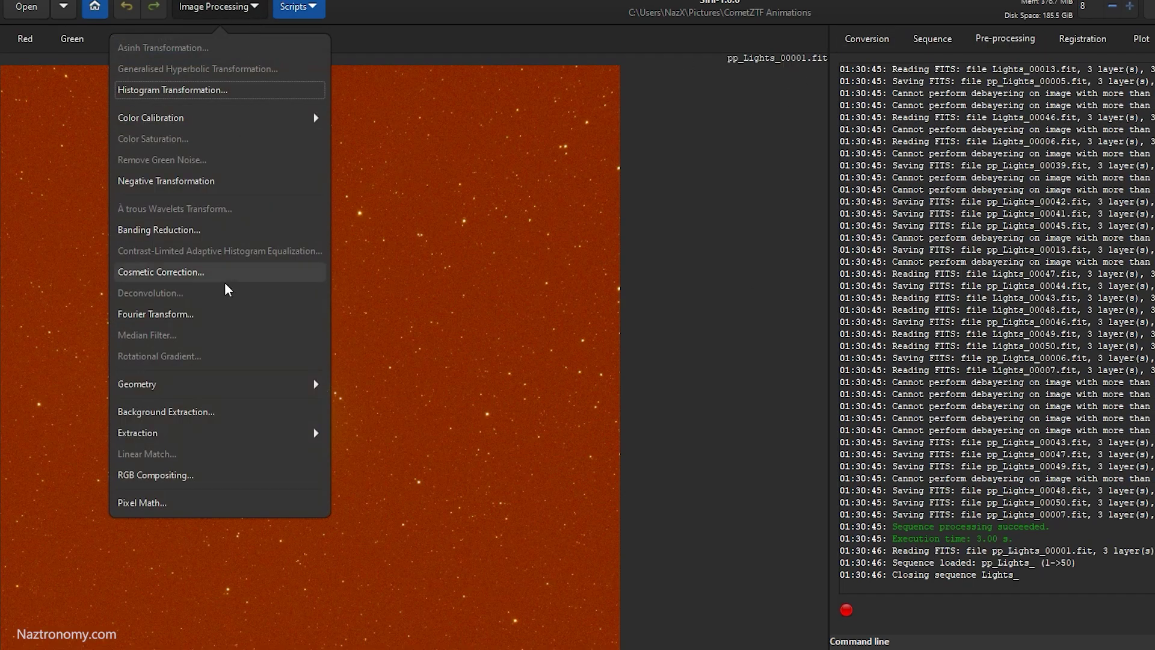
Step: In Background Extraction, choose polynomial degree 1 and generate background samples
{"action": "left_click", "coordinate": [173, 412]}
{"action": "left_click", "coordinate": [601, 184]}
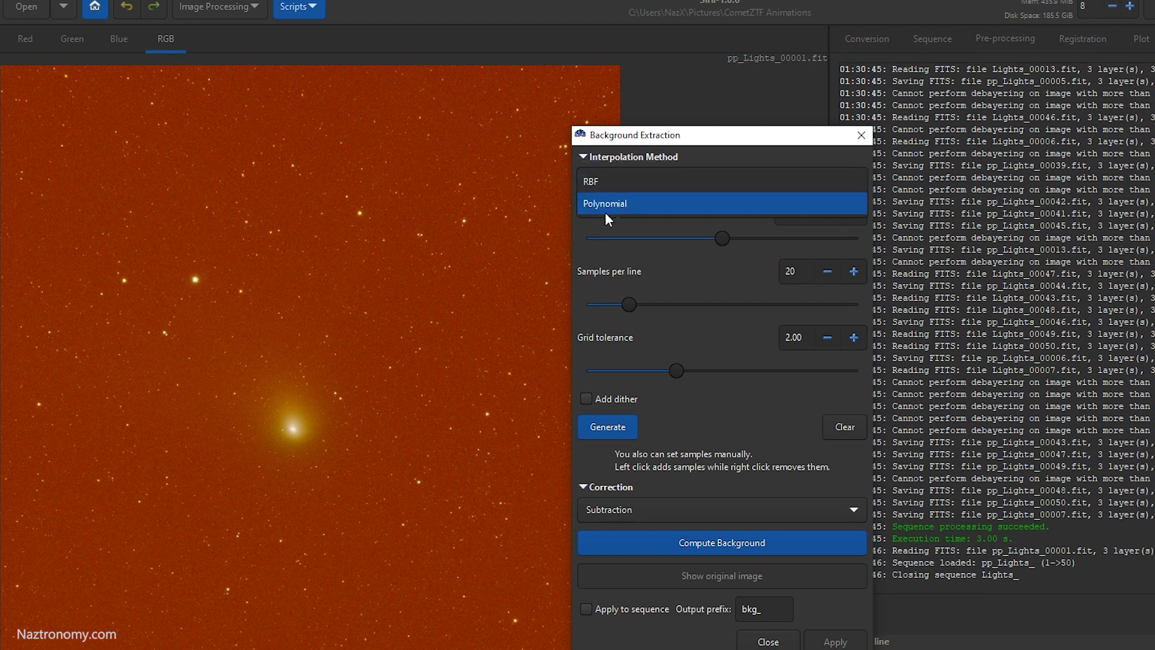
{"action": "left_click", "coordinate": [605, 203]}
{"action": "left_click", "coordinate": [619, 186]}
{"action": "left_click", "coordinate": [632, 183]}
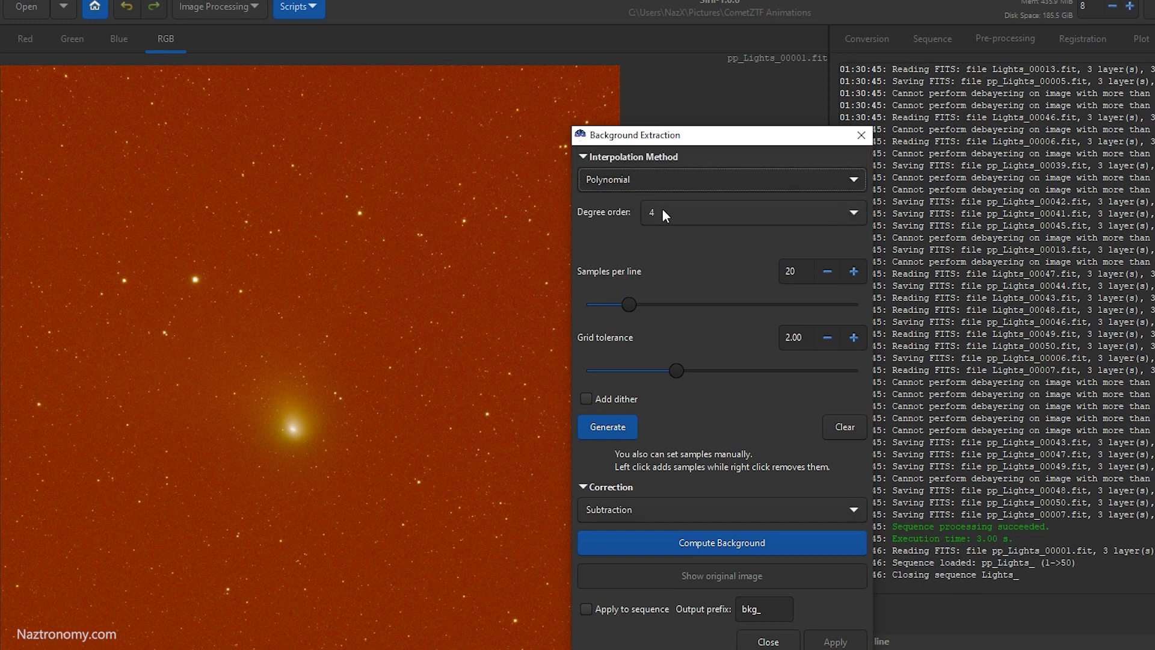
{"action": "left_click", "coordinate": [663, 211]}
{"action": "left_click", "coordinate": [670, 150]}
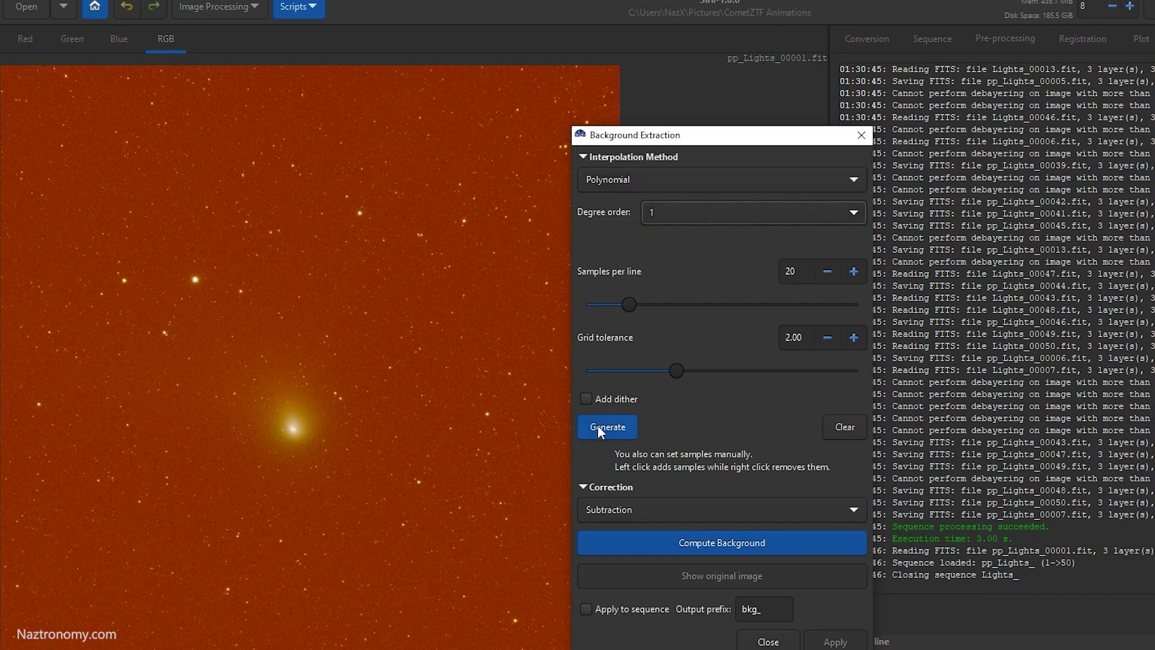
{"action": "left_click", "coordinate": [597, 425]}
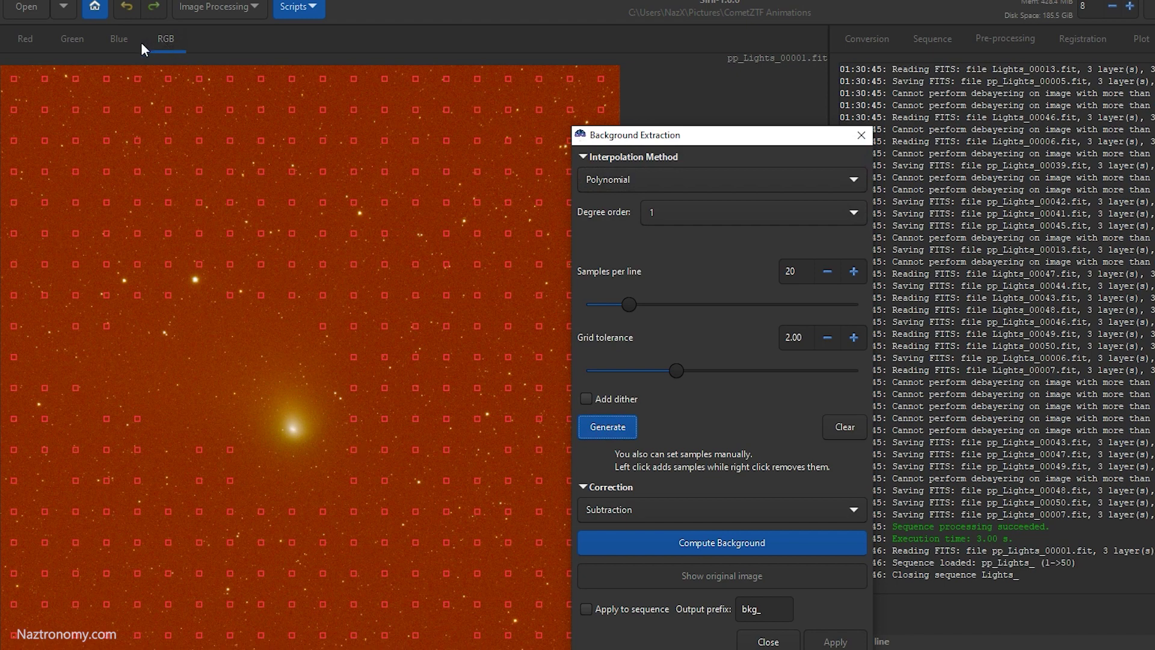
Step: Remove the background samples lying on and around the comet and a bright star
{"action": "left_click", "coordinate": [75, 37]}
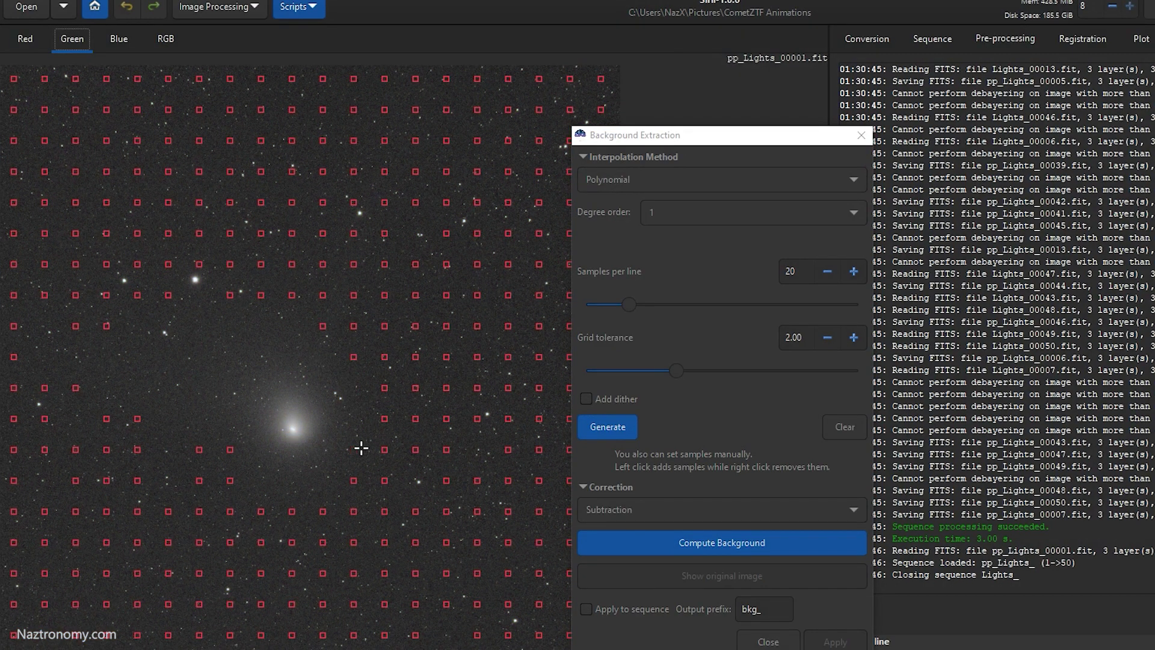
{"action": "right_click", "coordinate": [354, 356]}
{"action": "right_click", "coordinate": [323, 326]}
{"action": "right_click", "coordinate": [354, 325]}
{"action": "right_click", "coordinate": [354, 481]}
{"action": "right_click", "coordinate": [232, 451]}
{"action": "right_click", "coordinate": [231, 480]}
{"action": "right_click", "coordinate": [385, 479]}
{"action": "right_click", "coordinate": [385, 448]}
{"action": "right_click", "coordinate": [384, 419]}
{"action": "right_click", "coordinate": [385, 387]}
{"action": "right_click", "coordinate": [385, 355]}
{"action": "right_click", "coordinate": [384, 326]}
{"action": "right_click", "coordinate": [354, 295]}
{"action": "right_click", "coordinate": [166, 298]}
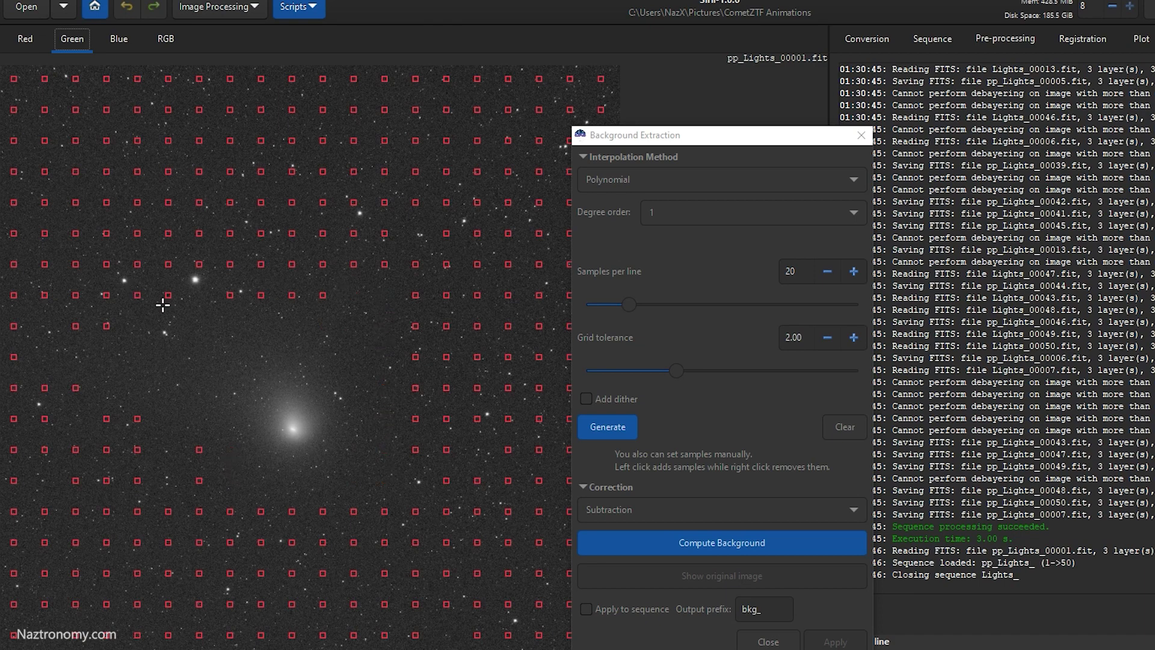
{"action": "right_click", "coordinate": [291, 295]}
{"action": "right_click", "coordinate": [322, 295]}
Step: Compute the background and apply the subtraction to all 50 frames
{"action": "left_click", "coordinate": [719, 544]}
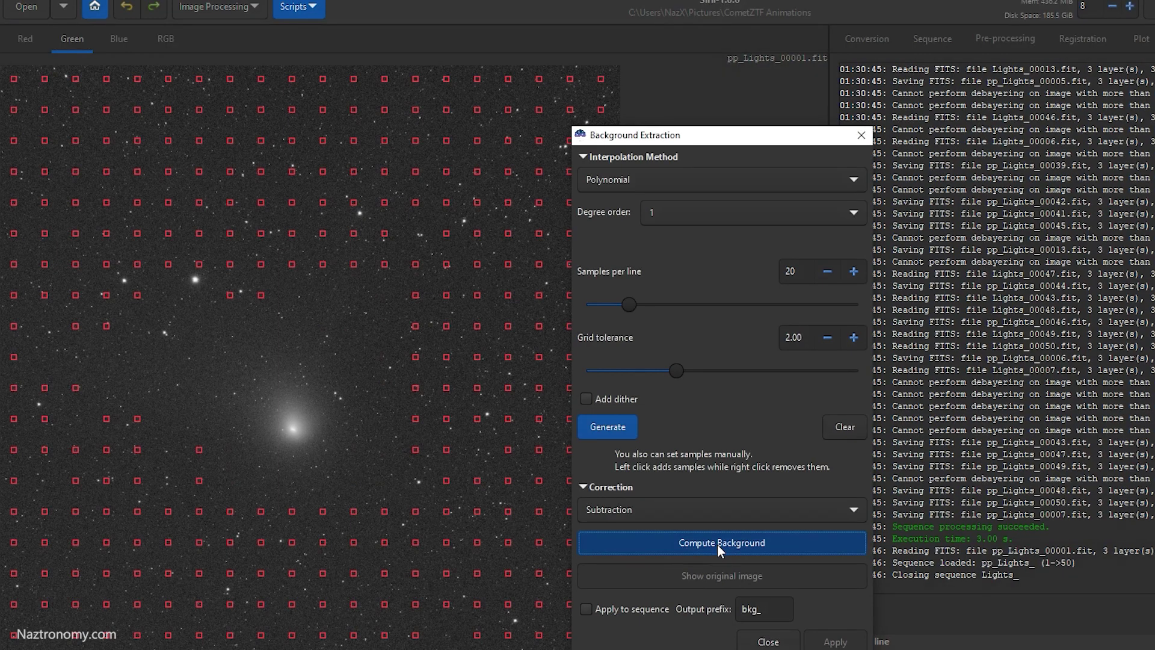
{"action": "left_click", "coordinate": [165, 39]}
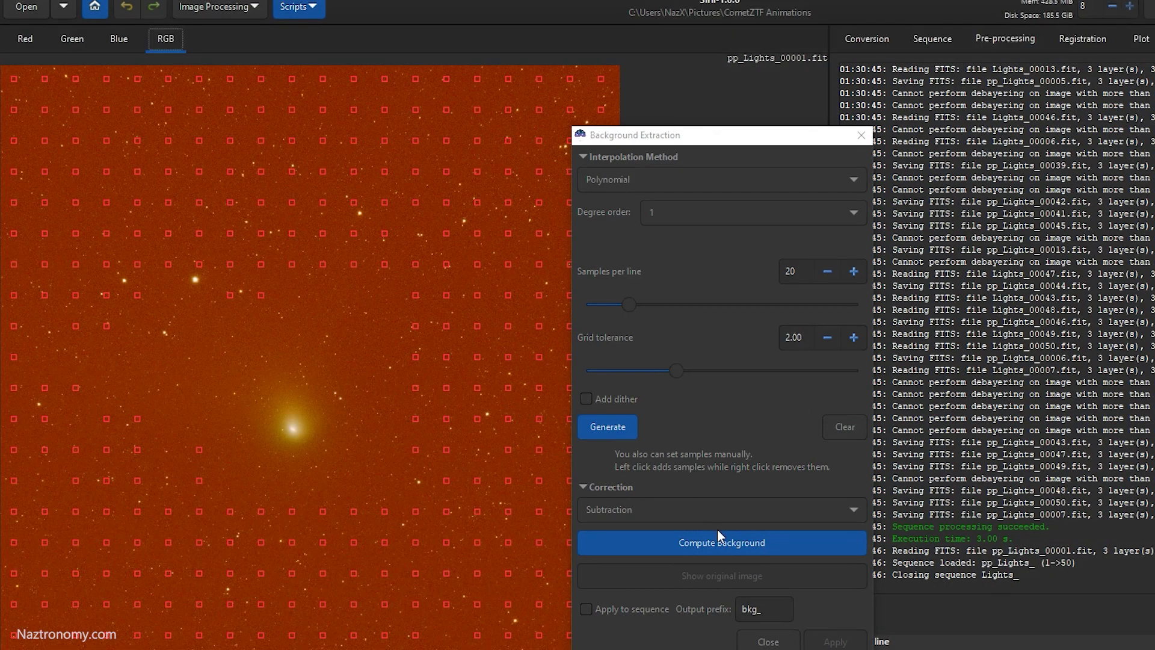
{"action": "left_click", "coordinate": [716, 544]}
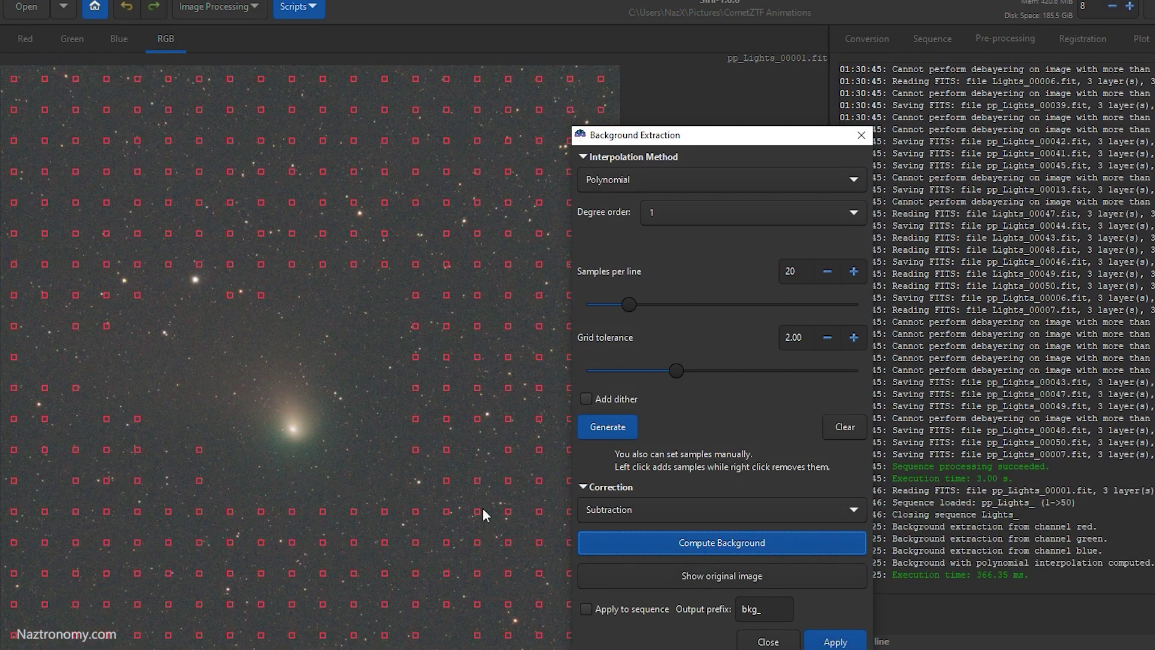
{"action": "left_click", "coordinate": [616, 612]}
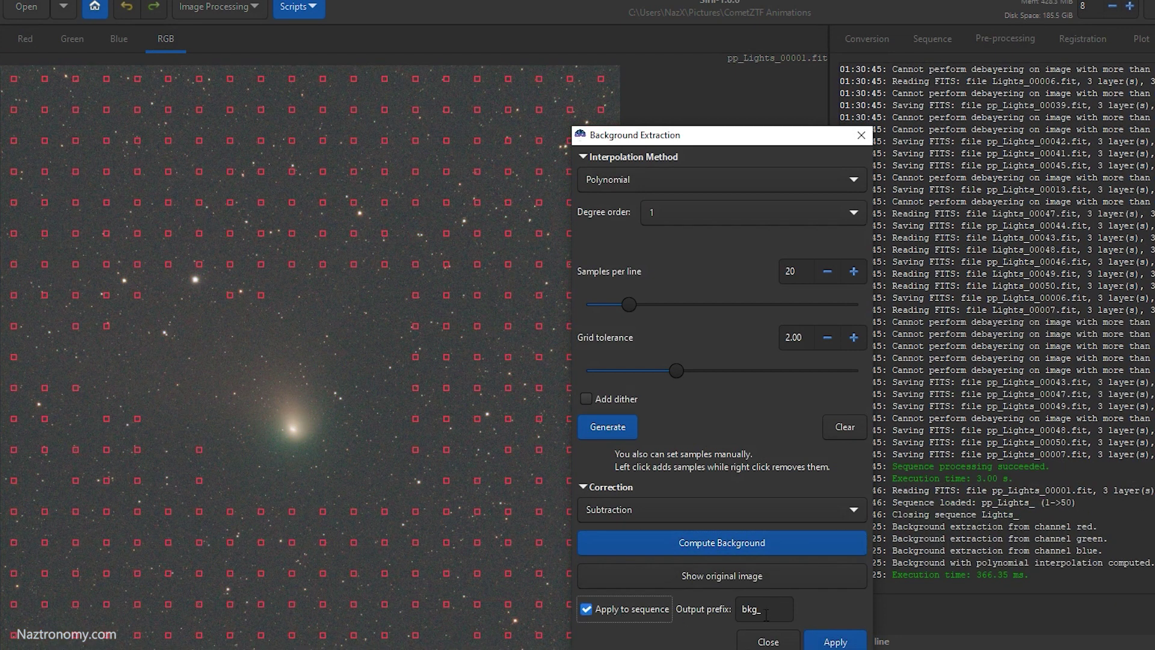
{"action": "left_click", "coordinate": [835, 641]}
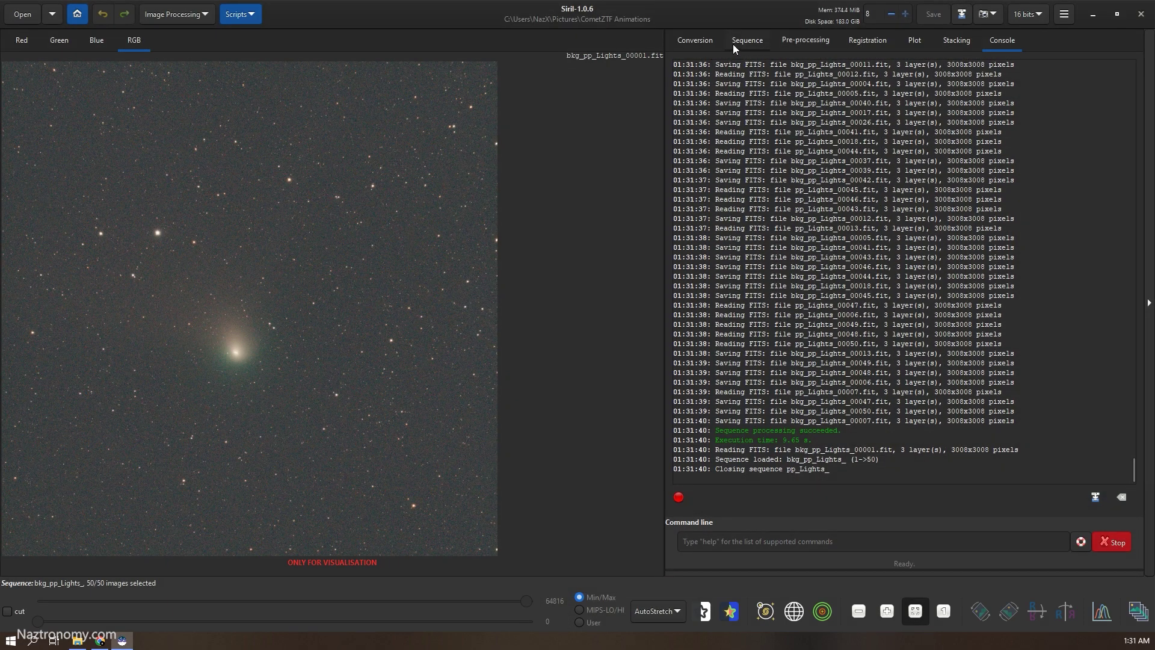
Step: Register the bkg_pp_Lights_ frames with Global Star Alignment and check the new r_bkg_pp_Lights_ sequence
{"action": "left_click", "coordinate": [732, 44]}
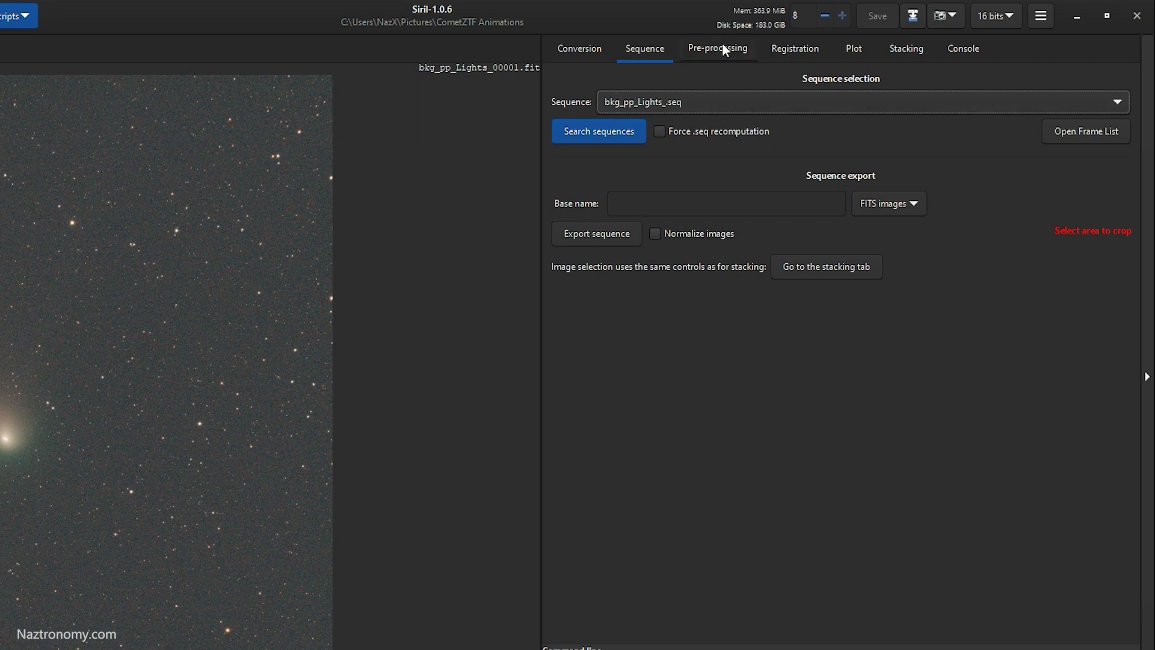
{"action": "left_click", "coordinate": [795, 48]}
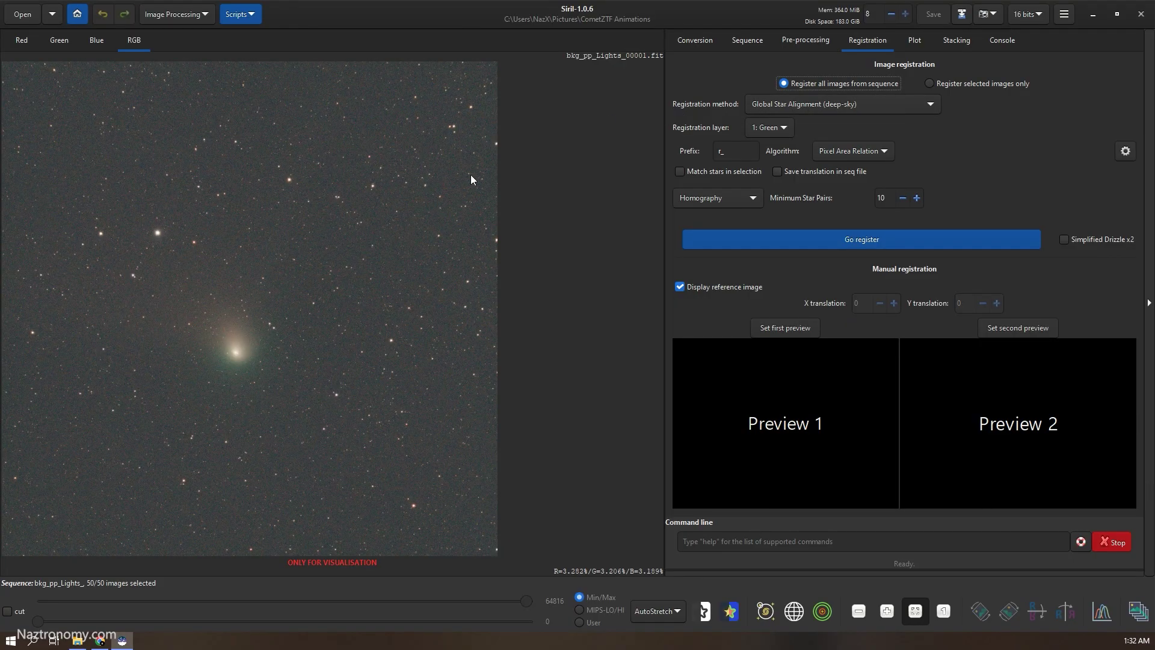
{"action": "left_click", "coordinate": [859, 241]}
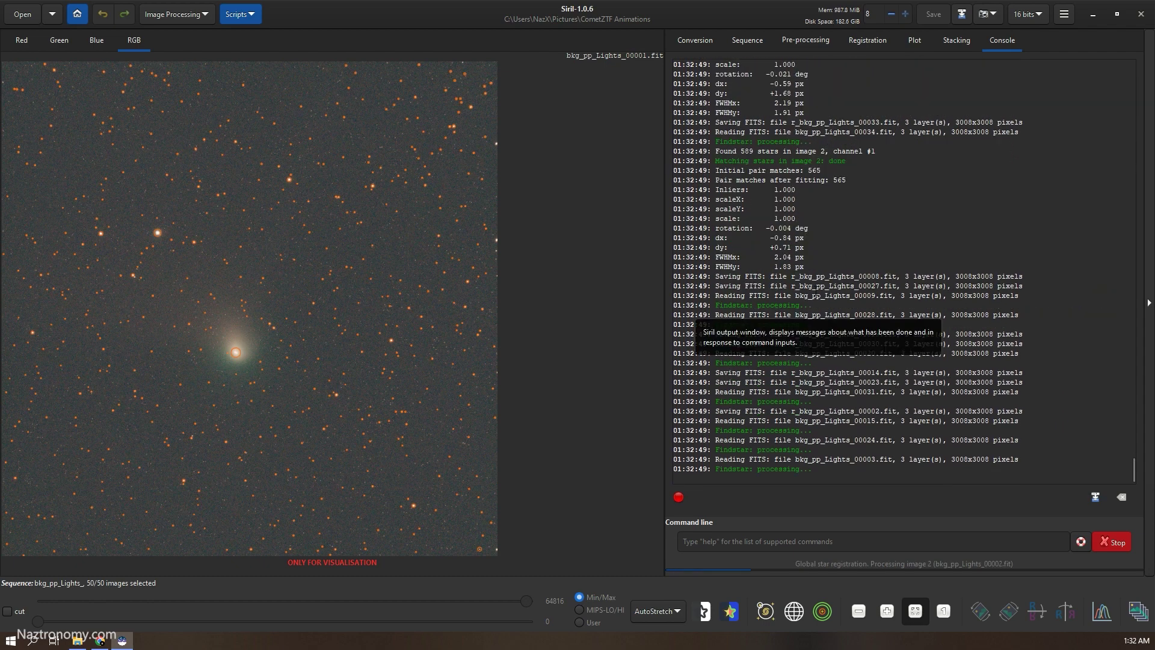
{"action": "left_click", "coordinate": [745, 38]}
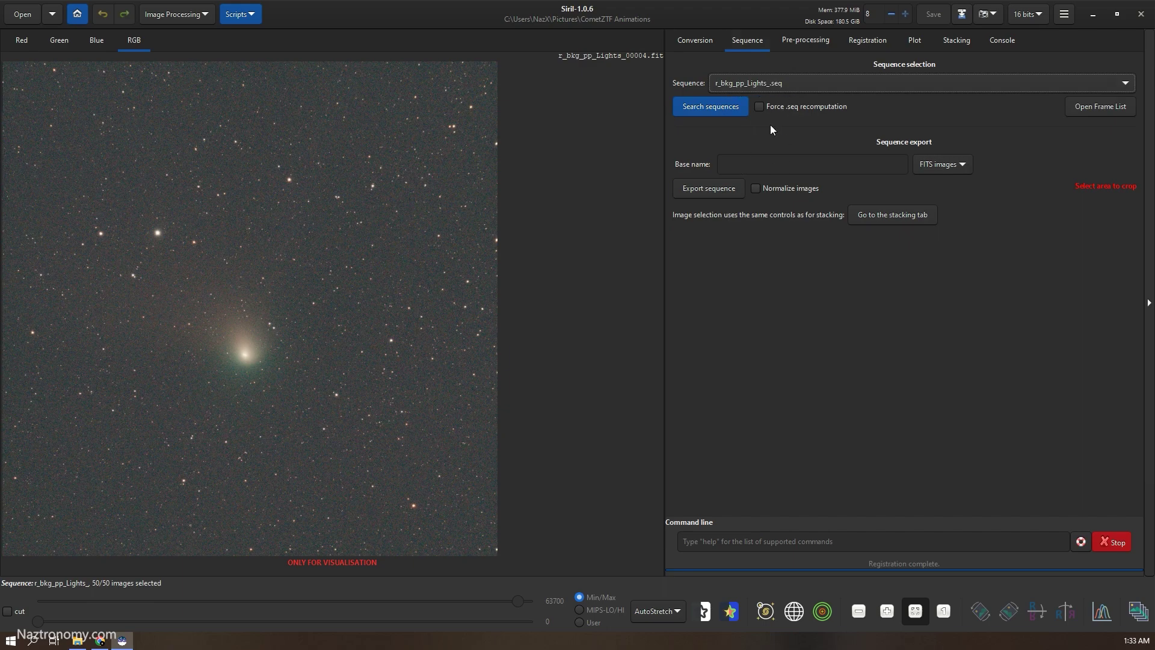
Step: Inspect several registered frames in the Frame List, ending on r_bkg_pp_Lights_00002
{"action": "left_click", "coordinate": [1068, 107]}
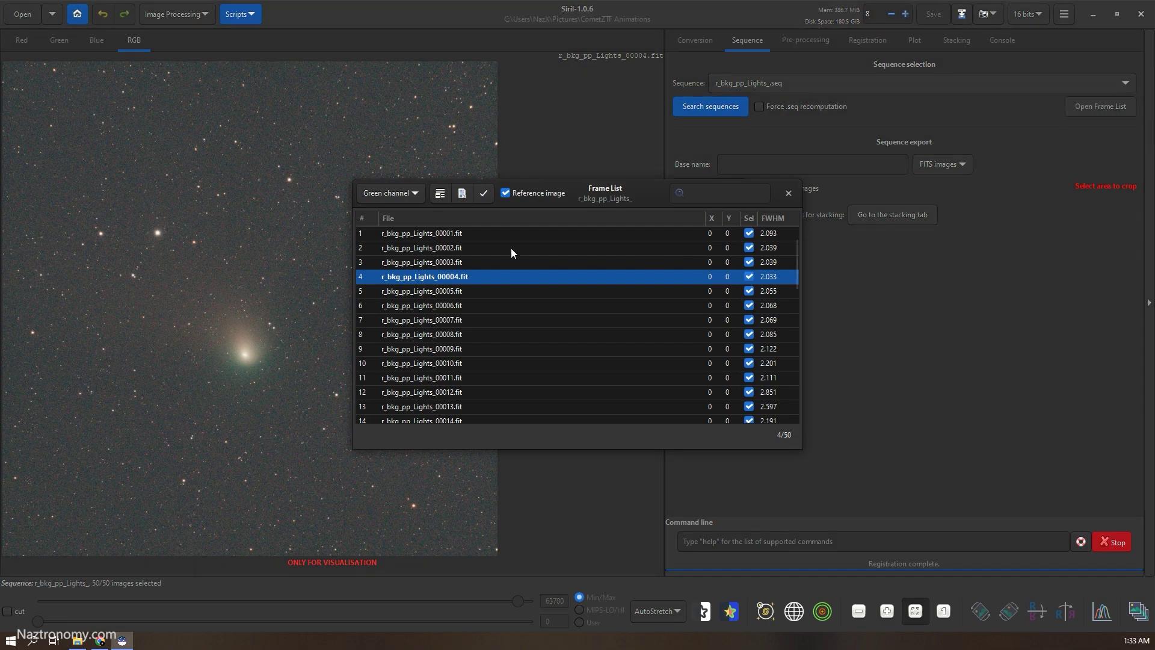
{"action": "left_click", "coordinate": [470, 292]}
{"action": "left_click", "coordinate": [461, 363]}
{"action": "left_click", "coordinate": [446, 392]}
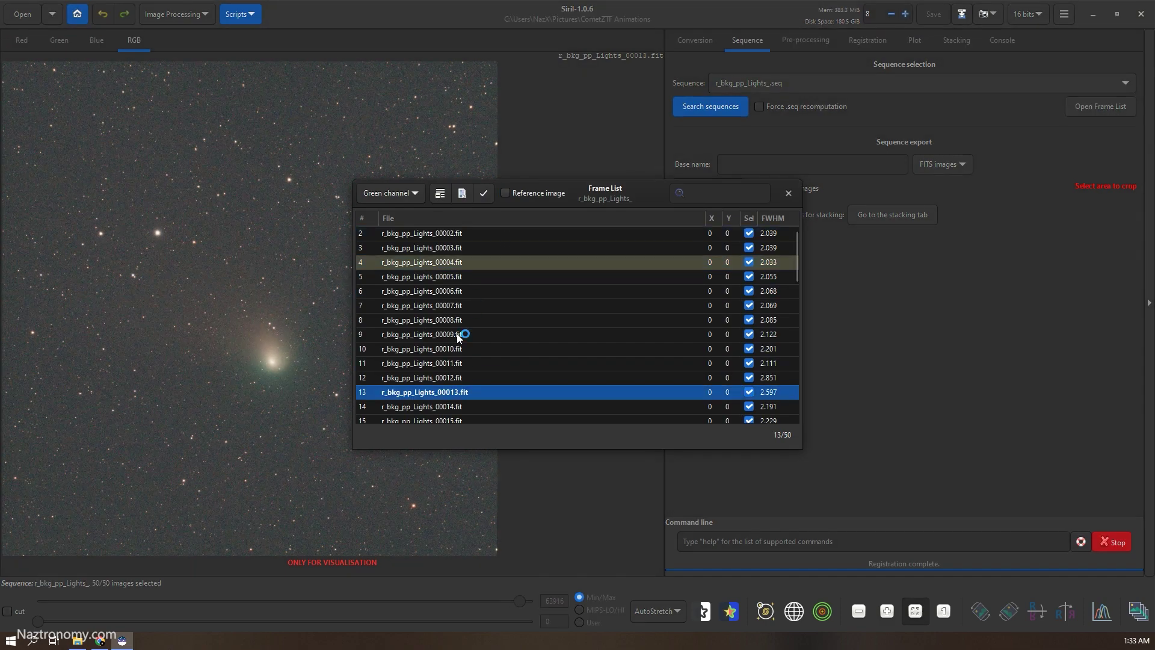
{"action": "left_click", "coordinate": [440, 335]}
{"action": "left_click", "coordinate": [443, 233]}
{"action": "left_click", "coordinate": [788, 192]}
{"action": "left_click", "coordinate": [744, 170]}
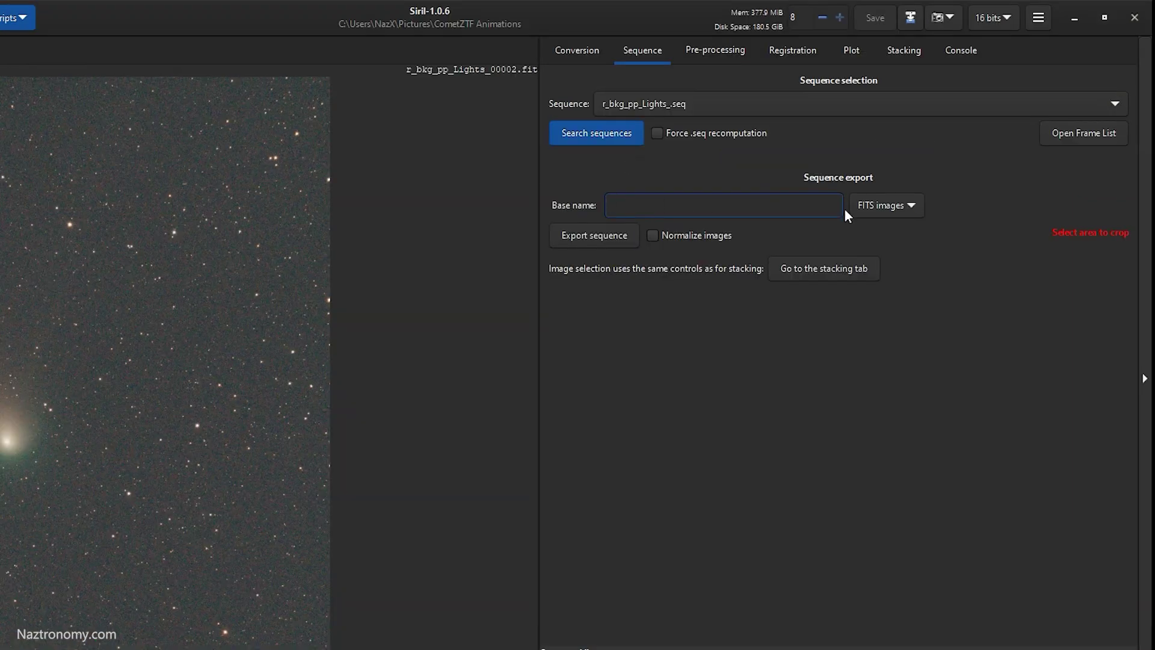
Step: Export the registered frames as normalized images with the base name global_
{"action": "type", "text": "global_"}
{"action": "left_click", "coordinate": [652, 235]}
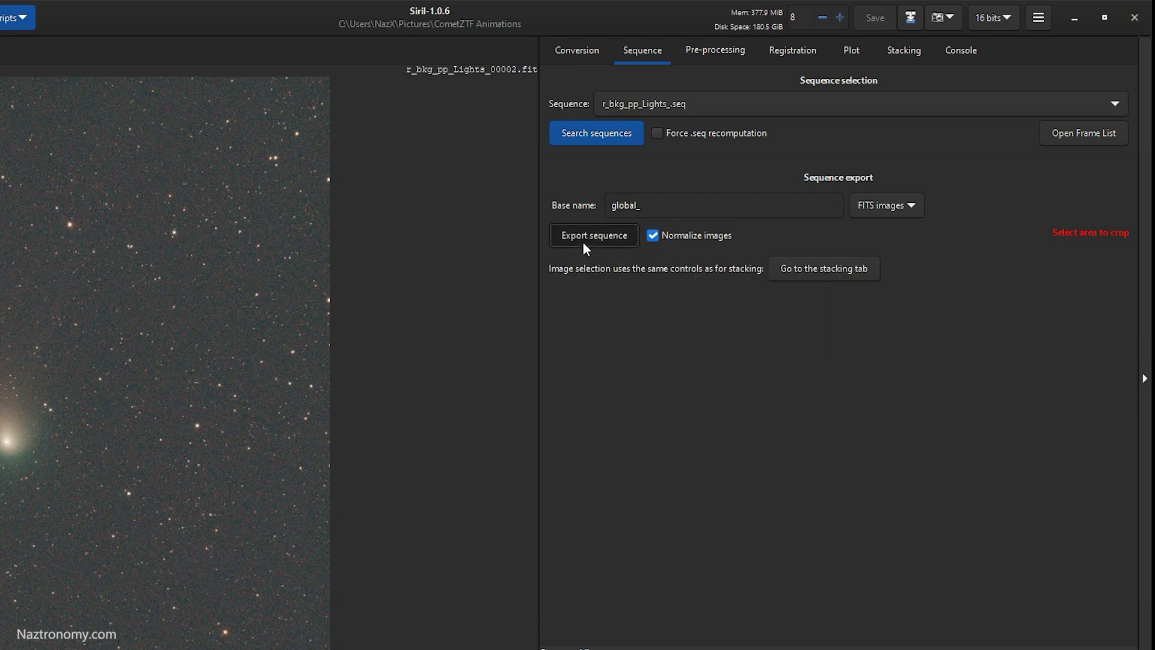
{"action": "left_click", "coordinate": [605, 240]}
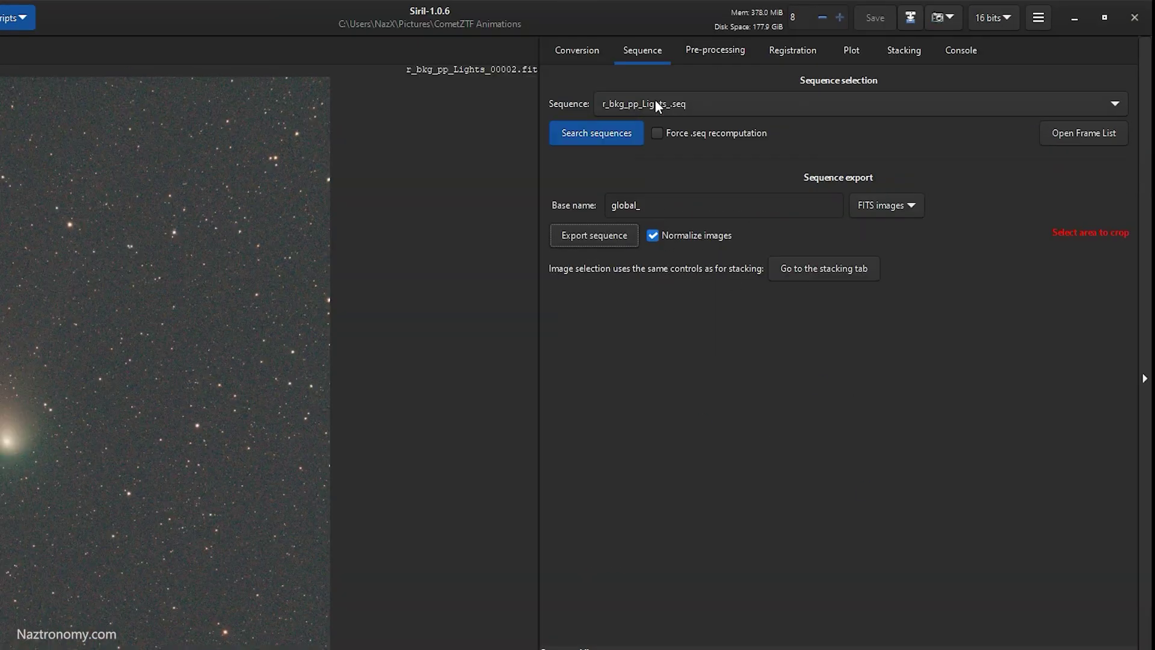
Step: Rescan for sequences and load the new global_ sequence
{"action": "left_click", "coordinate": [655, 103]}
{"action": "scroll", "coordinate": [655, 108], "scroll_direction": "up", "scroll_amount": 3}
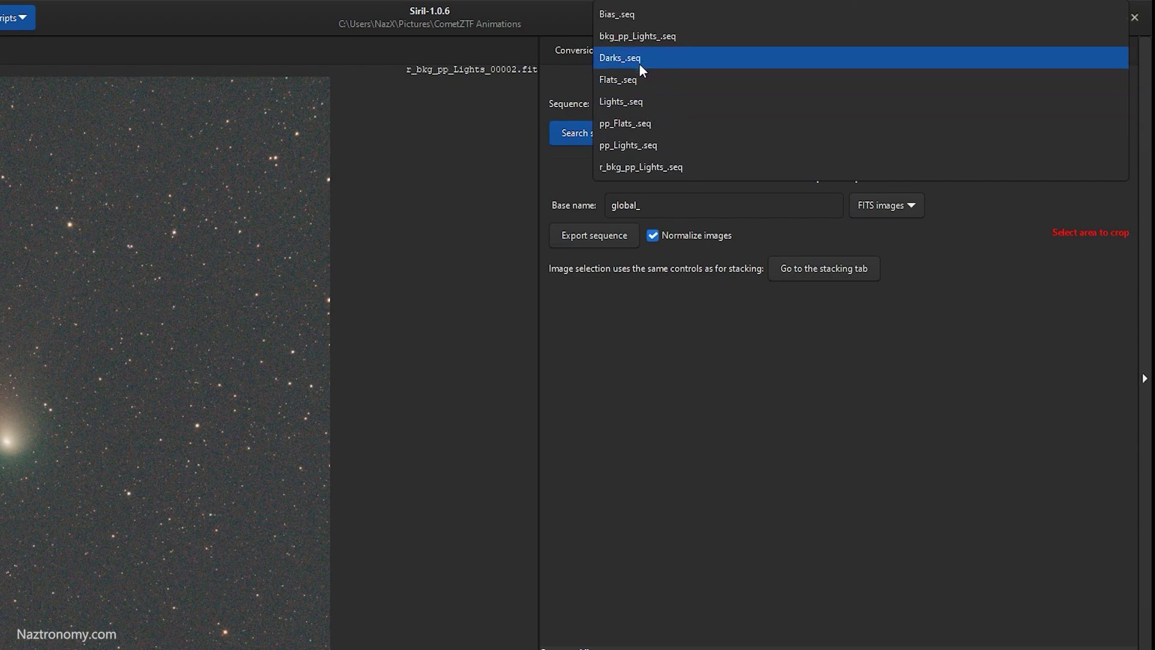
{"action": "left_click", "coordinate": [569, 132]}
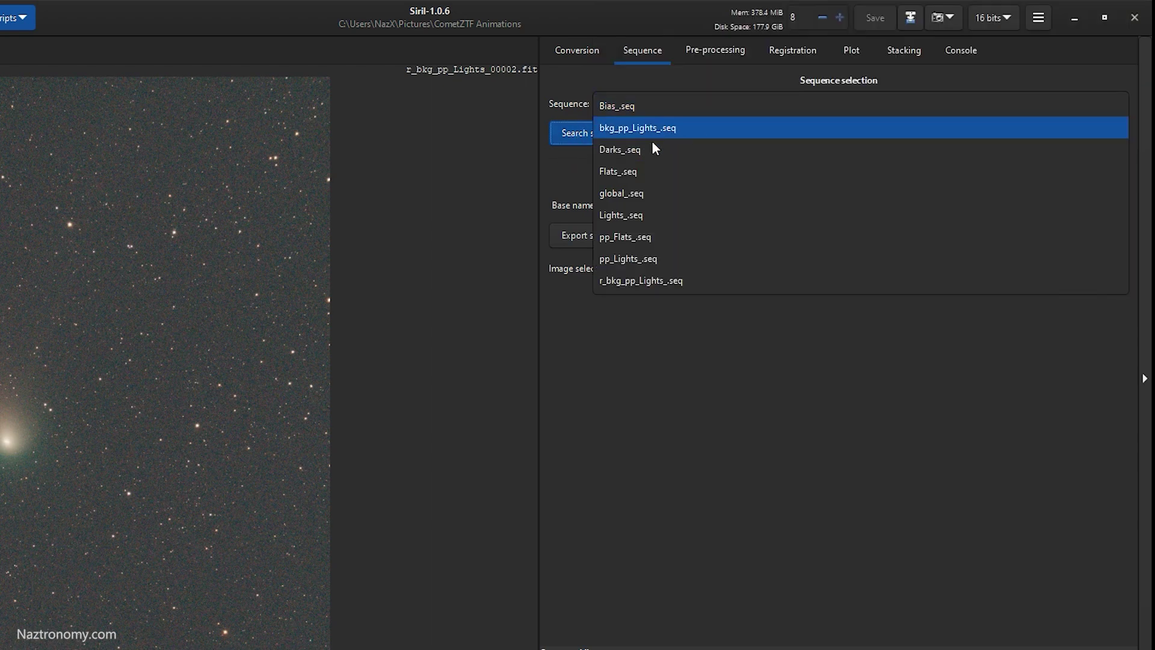
{"action": "left_click", "coordinate": [625, 194]}
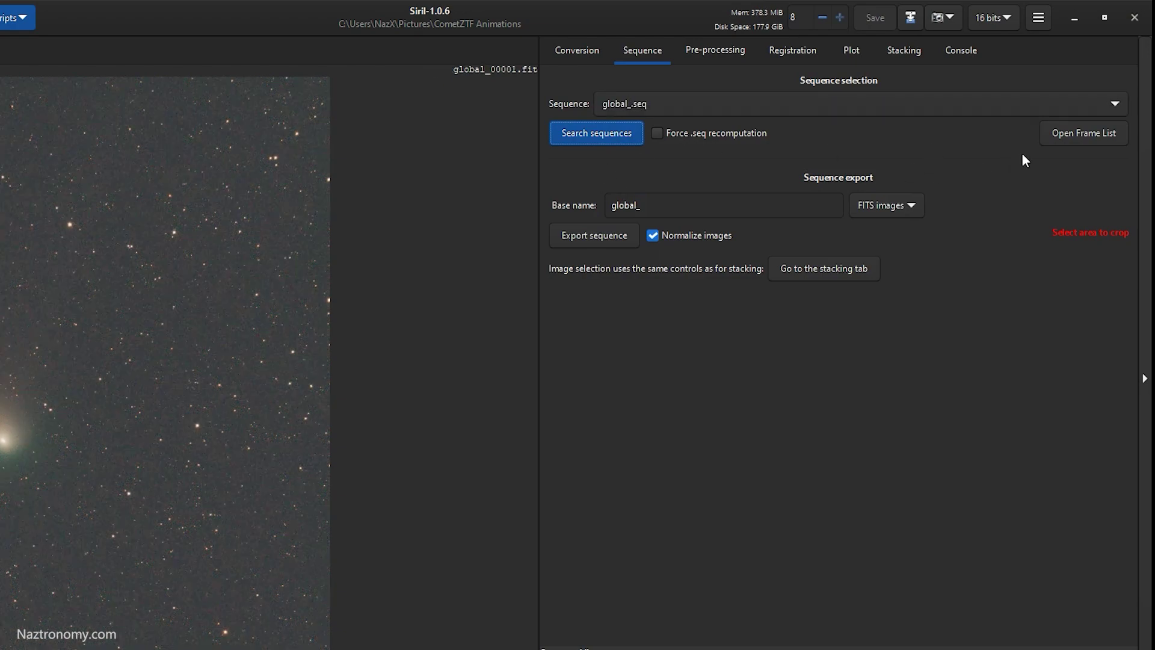
Step: Step through global_ frames 8, 14, 10, 12, 15 and 22 in the Frame List, ending on frame 22
{"action": "left_click", "coordinate": [1063, 138]}
{"action": "left_click", "coordinate": [439, 324]}
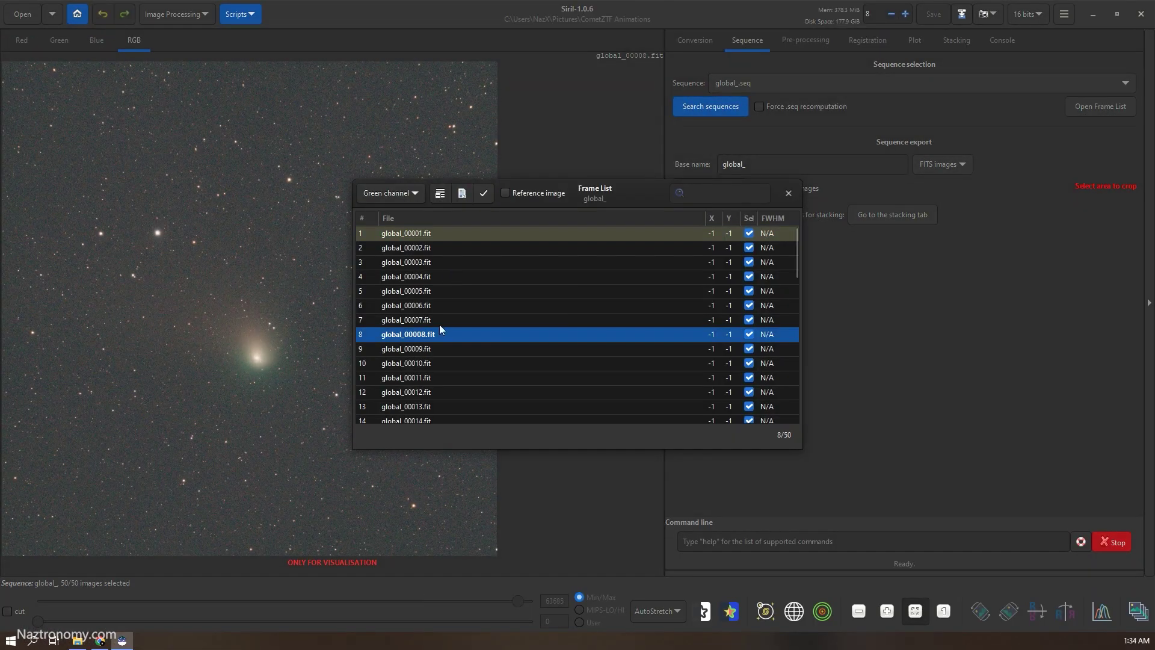
{"action": "scroll", "coordinate": [443, 382], "scroll_direction": "down", "scroll_amount": 2}
{"action": "left_click", "coordinate": [448, 364]}
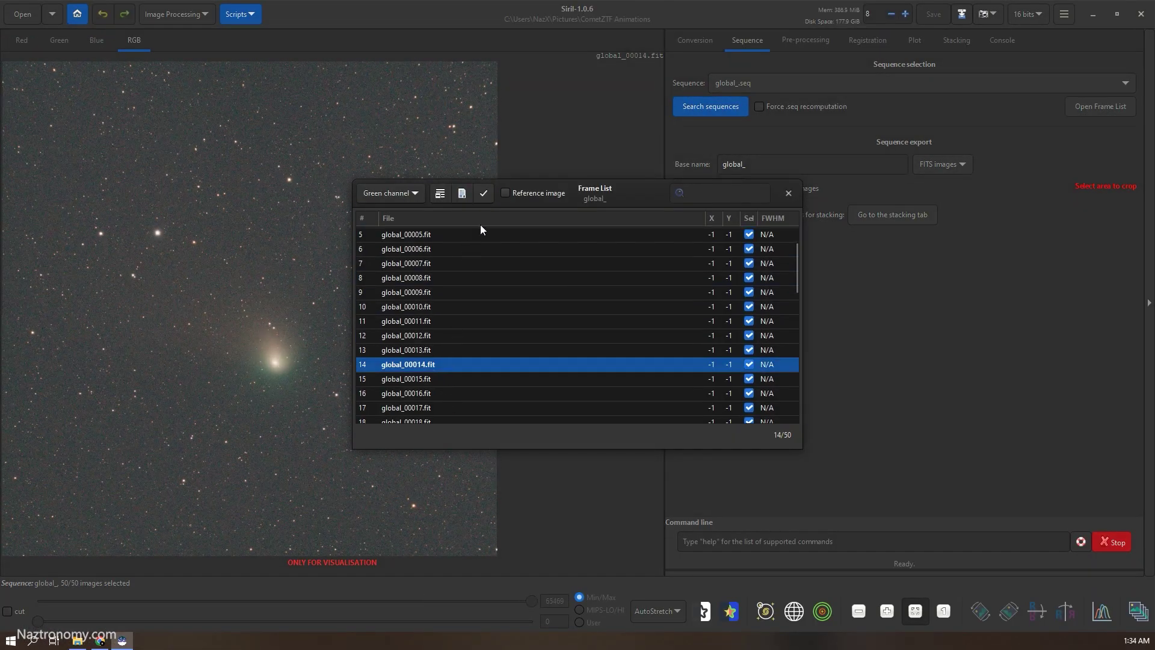
{"action": "left_click_drag", "start_coordinate": [662, 193], "coordinate": [836, 251]}
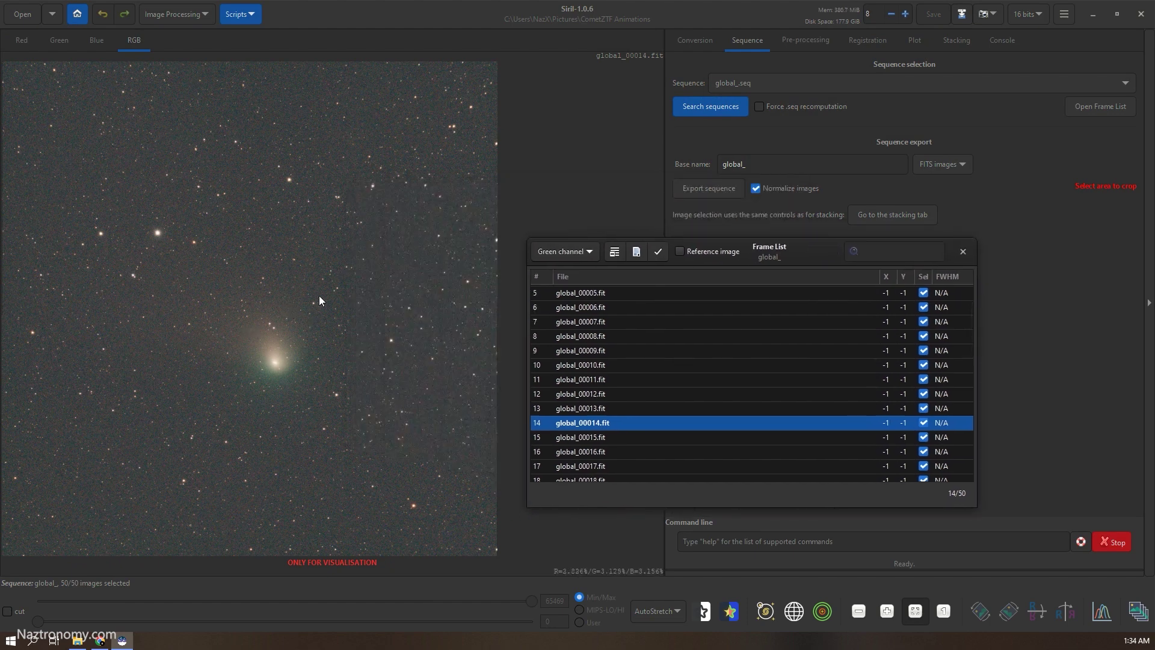
{"action": "left_click", "coordinate": [632, 364]}
{"action": "left_click", "coordinate": [656, 396]}
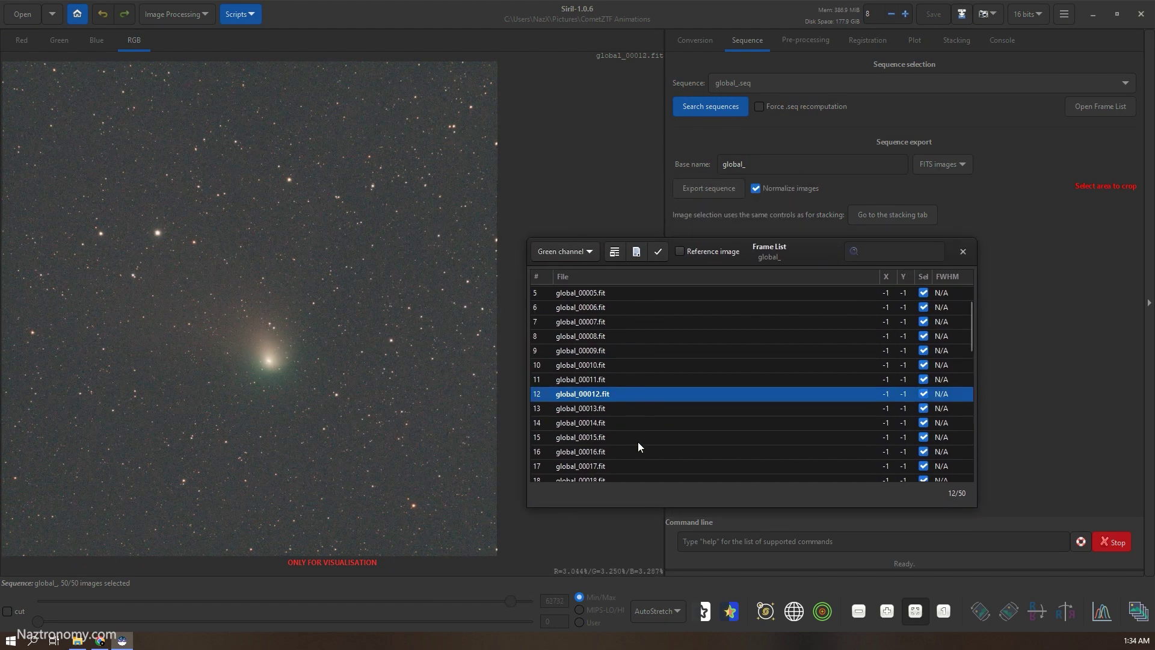
{"action": "left_click", "coordinate": [638, 438]}
{"action": "scroll", "coordinate": [638, 445], "scroll_direction": "down", "scroll_amount": 2}
{"action": "left_click", "coordinate": [626, 455]}
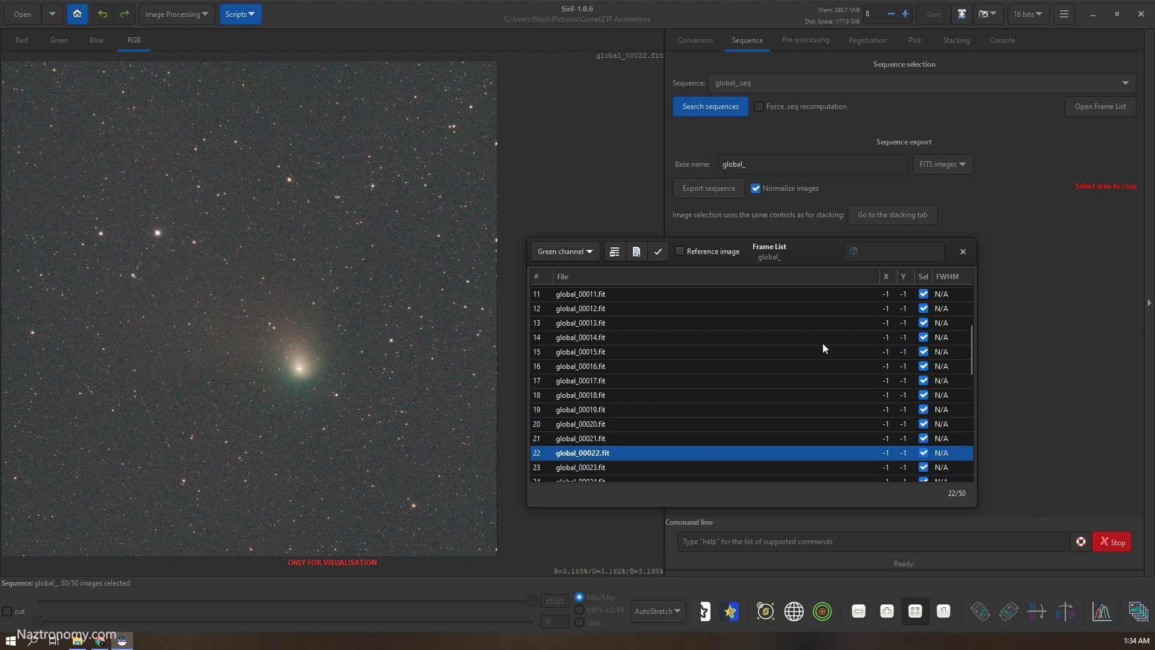
{"action": "left_click", "coordinate": [963, 251]}
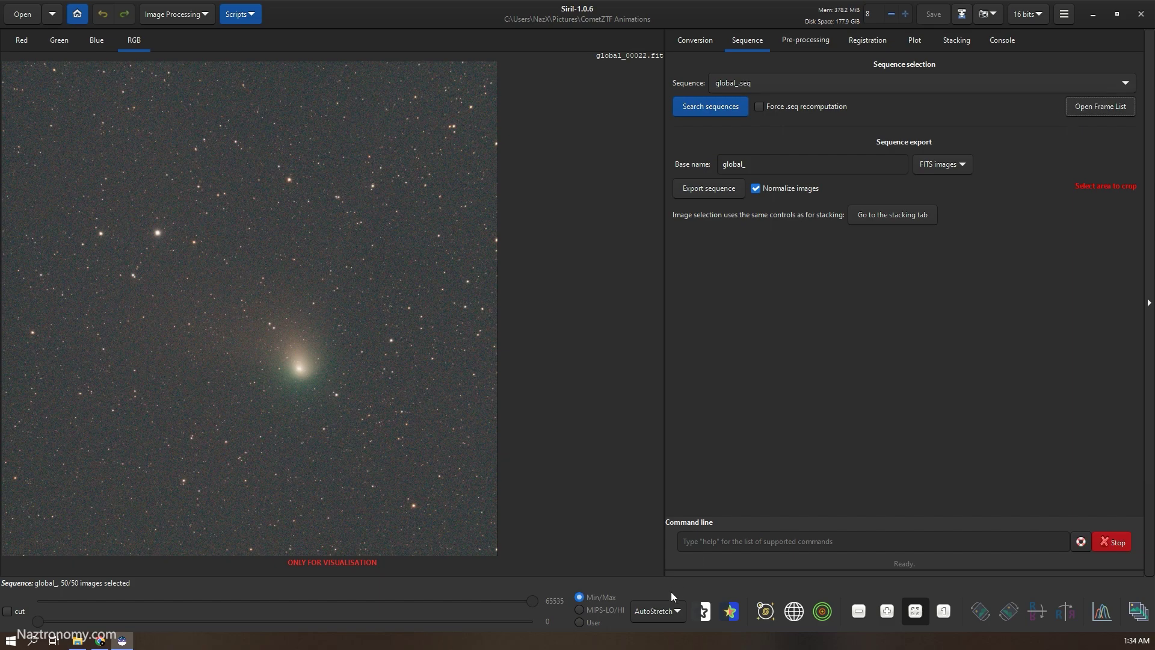
Step: Switch the display to Linear and auto-stretch the histogram, slightly adjusting the midtones
{"action": "left_click", "coordinate": [657, 611]}
{"action": "key", "text": "Escape"}
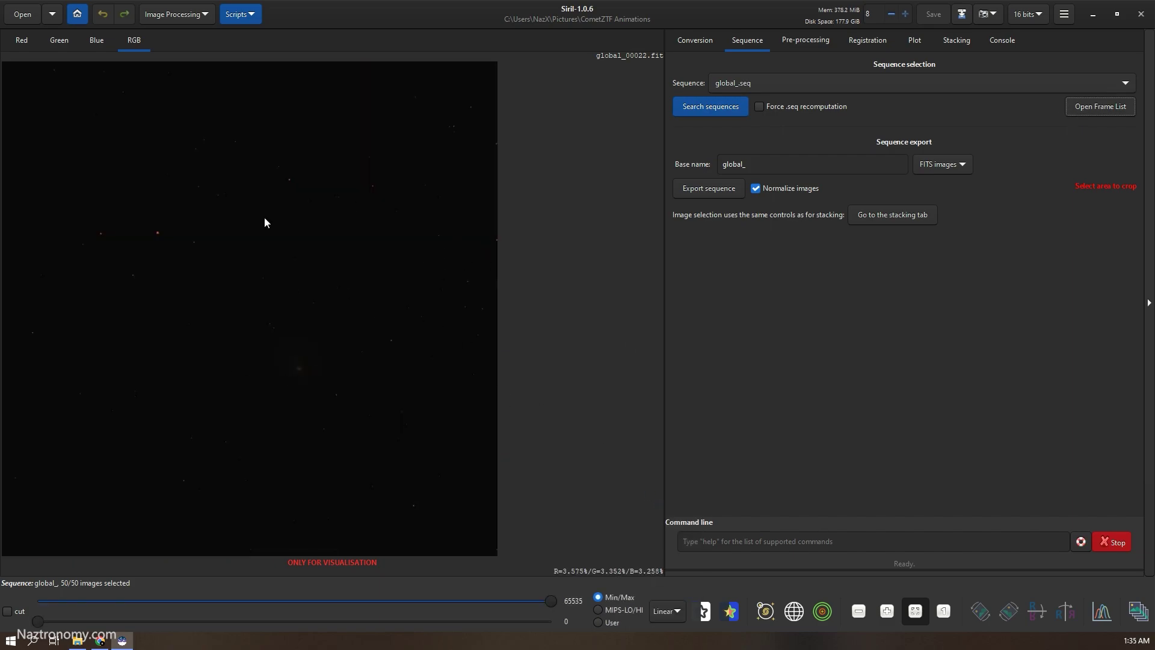
{"action": "left_click", "coordinate": [176, 14]}
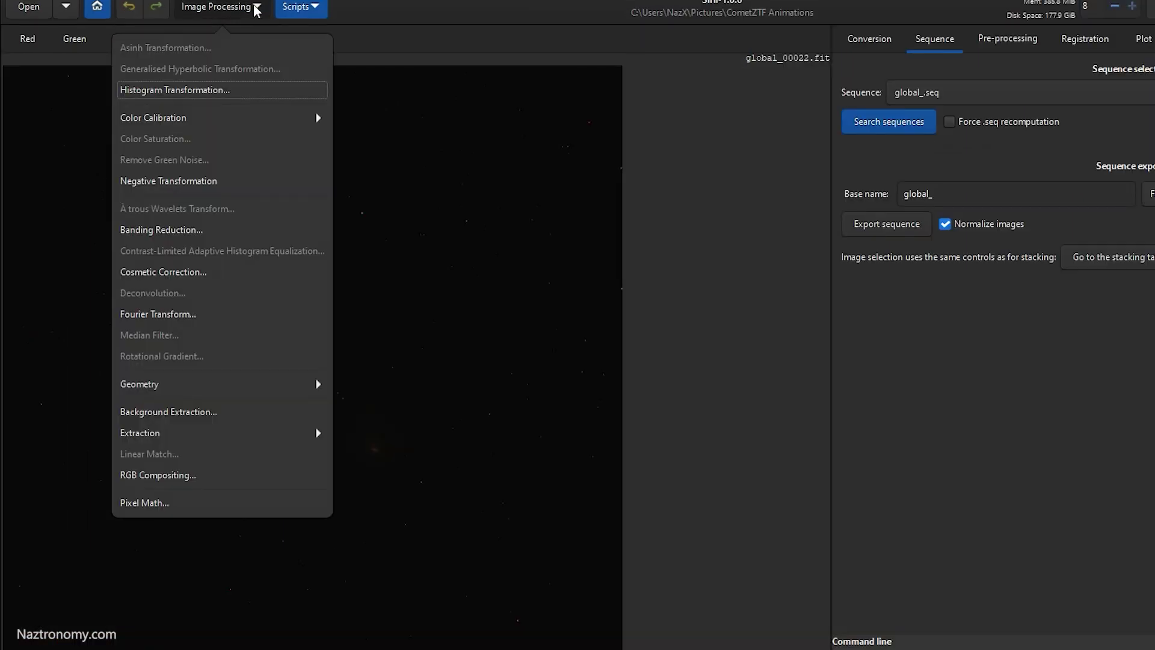
{"action": "left_click", "coordinate": [192, 91]}
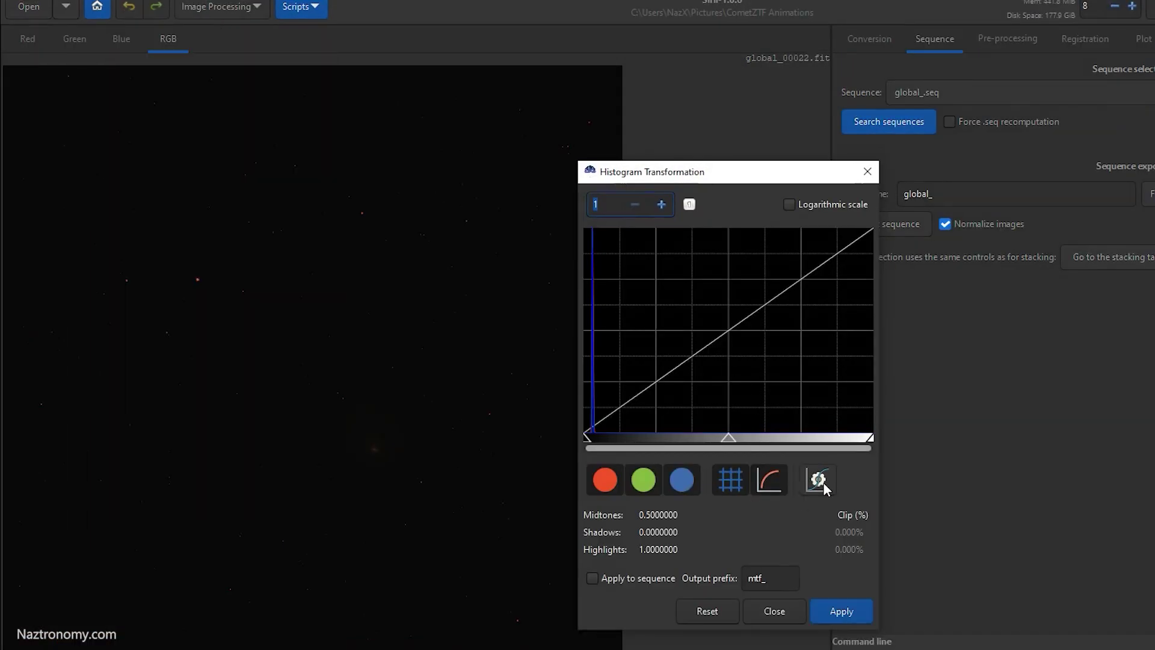
{"action": "left_click", "coordinate": [818, 479]}
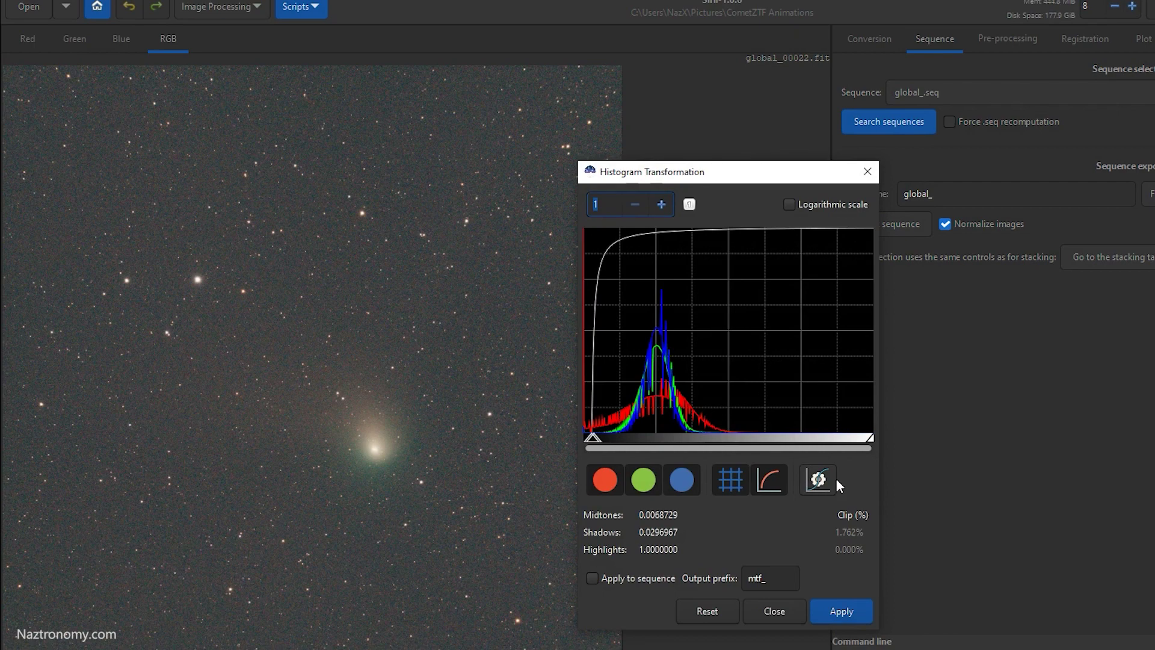
{"action": "left_click", "coordinate": [663, 203]}
{"action": "left_click", "coordinate": [663, 203]}
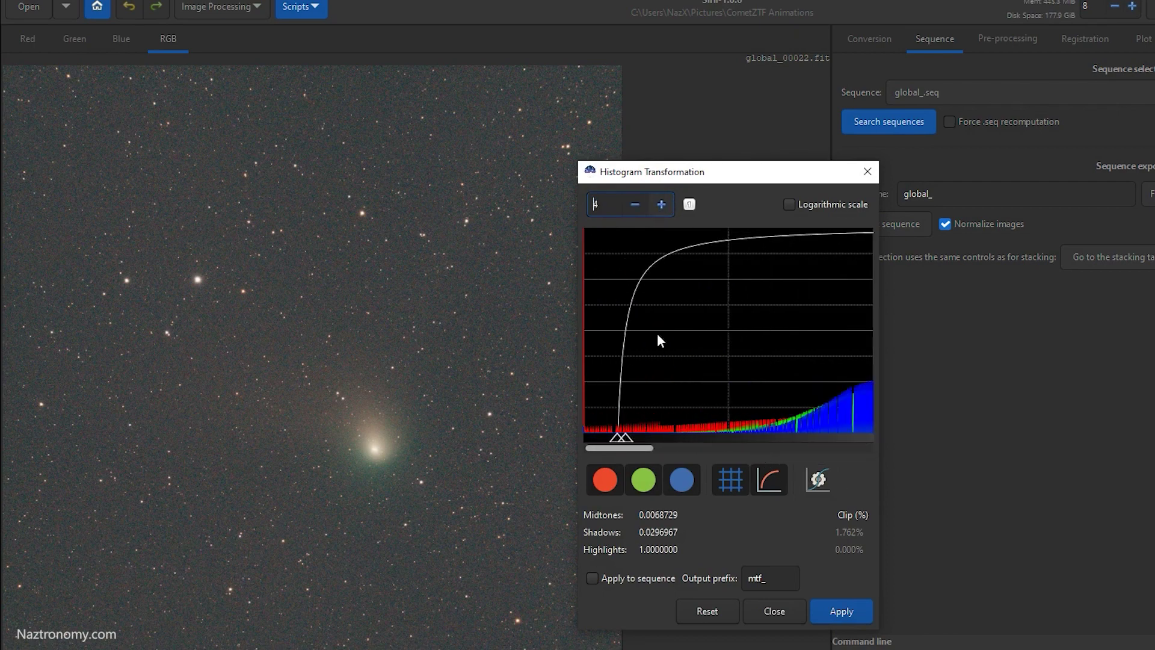
{"action": "left_click_drag", "start_coordinate": [626, 438], "coordinate": [618, 439]}
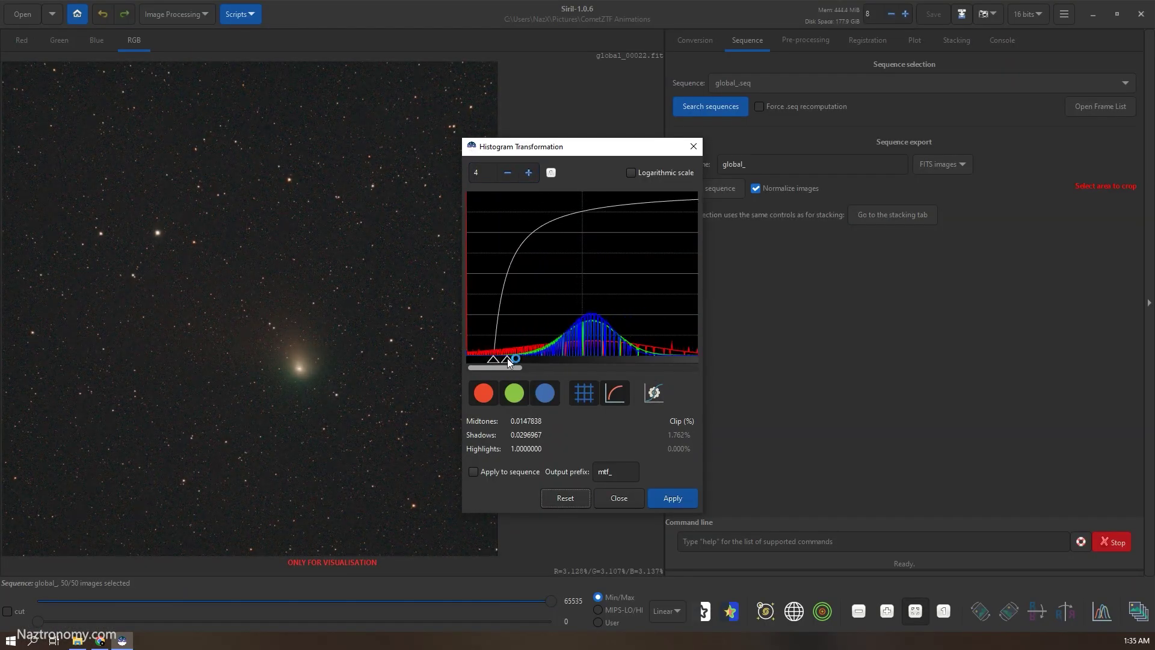
{"action": "left_click_drag", "start_coordinate": [508, 361], "coordinate": [505, 360]}
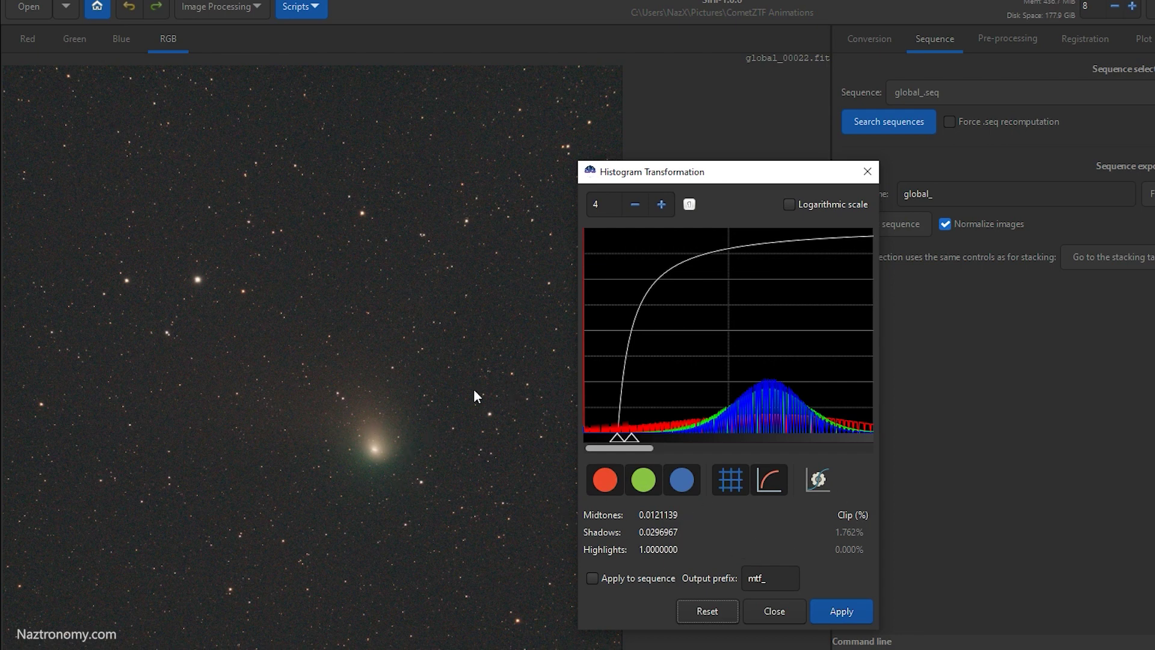
Step: Apply the stretch to the whole sequence with the output prefix mtf_
{"action": "left_click", "coordinate": [594, 580]}
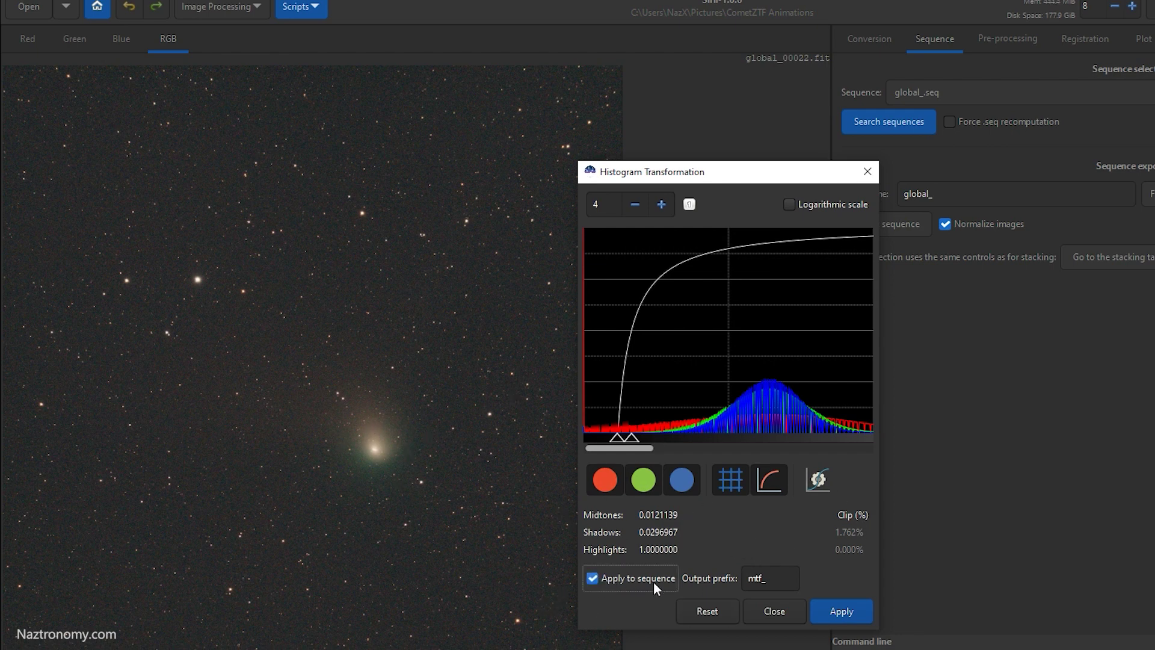
{"action": "double_click", "coordinate": [780, 579]}
{"action": "left_click", "coordinate": [841, 610]}
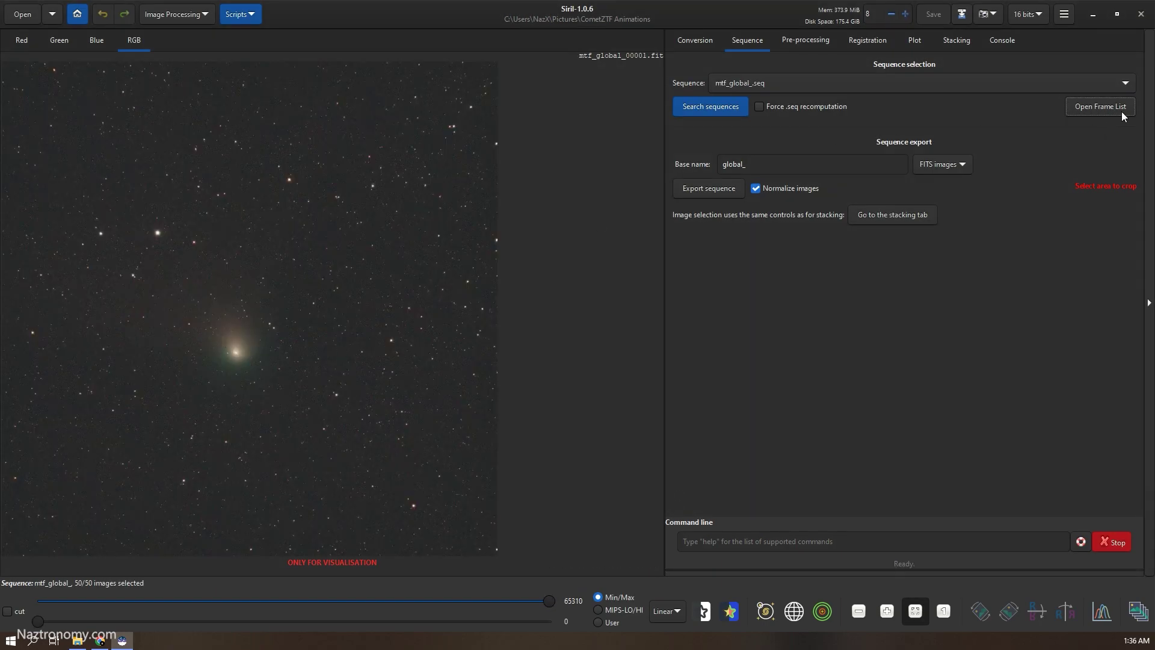
Step: Preview stretched frames mtf_global_00022, 00032 and 00041 in the Frame List
{"action": "left_click", "coordinate": [1122, 111]}
{"action": "scroll", "coordinate": [662, 390], "scroll_direction": "down", "scroll_amount": 5}
{"action": "left_click", "coordinate": [659, 402]}
{"action": "scroll", "coordinate": [652, 424], "scroll_direction": "down", "scroll_amount": 3}
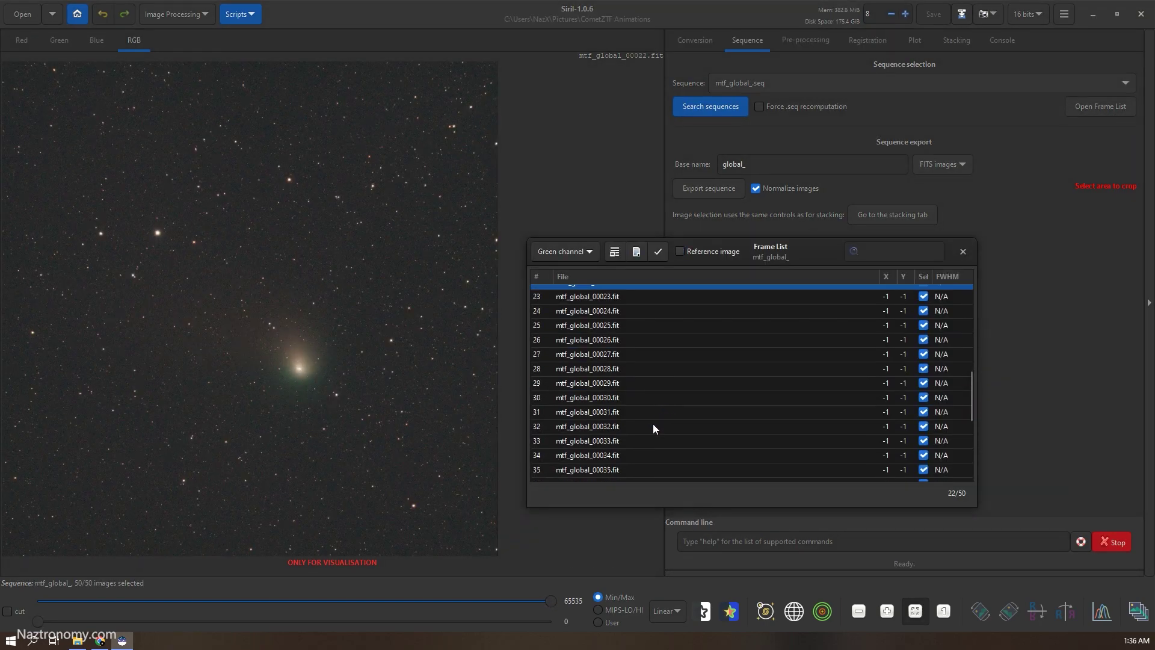
{"action": "left_click", "coordinate": [652, 424]}
{"action": "scroll", "coordinate": [656, 426], "scroll_direction": "down", "scroll_amount": 3}
{"action": "left_click", "coordinate": [584, 442]}
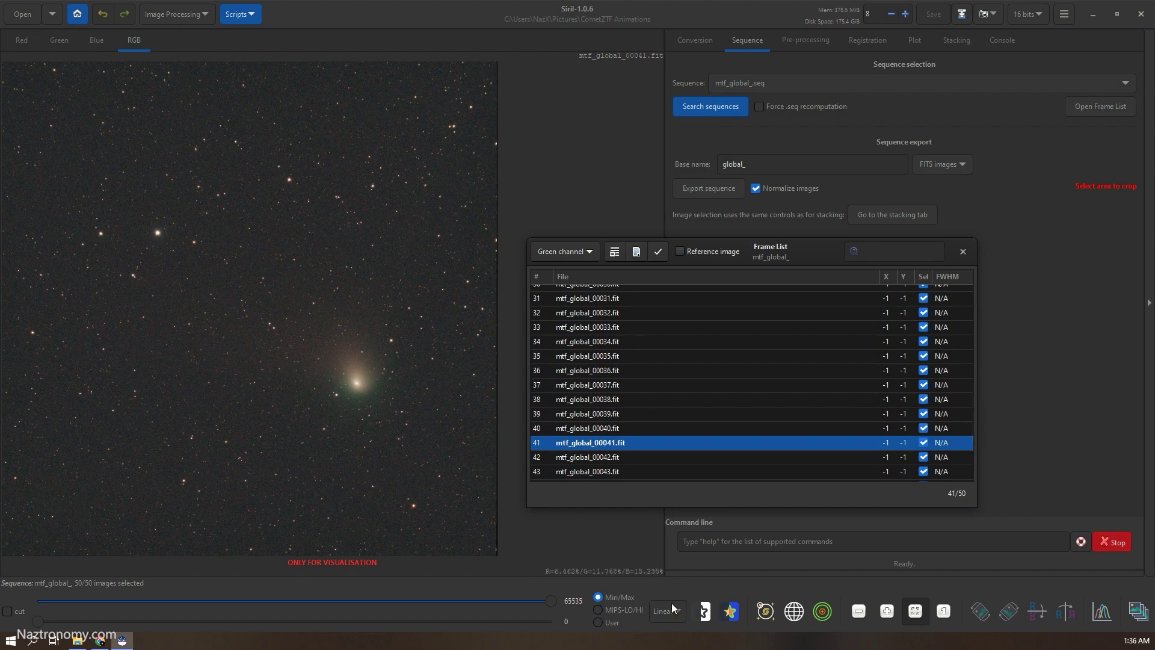
{"action": "left_click", "coordinate": [962, 252]}
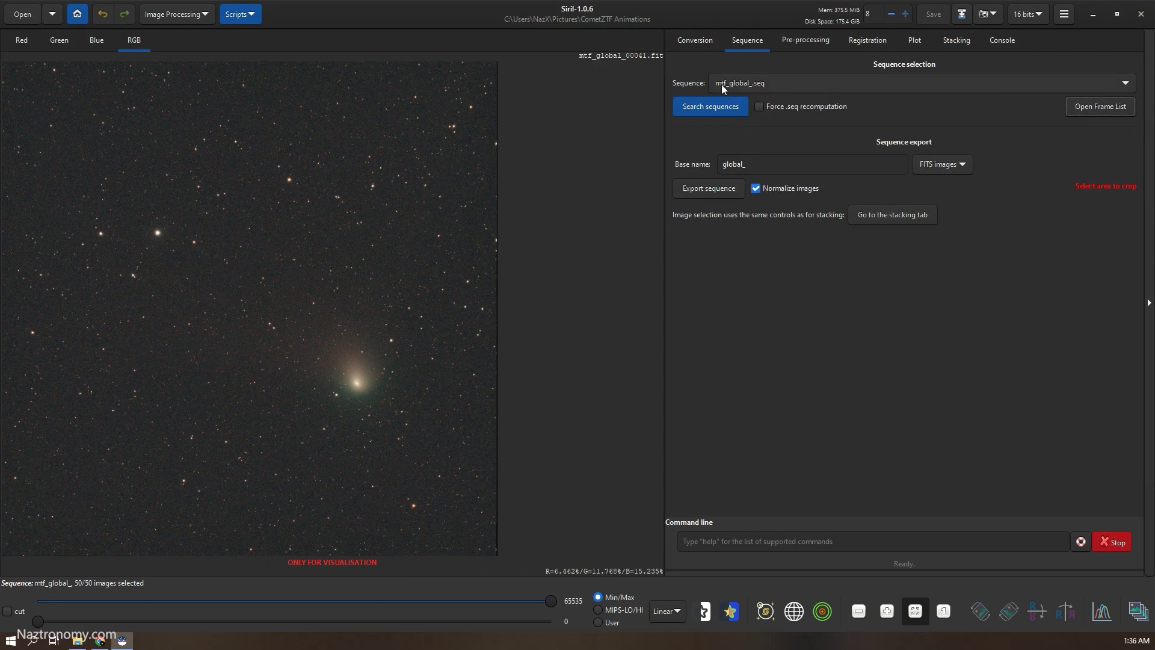
{"action": "left_click", "coordinate": [939, 165]}
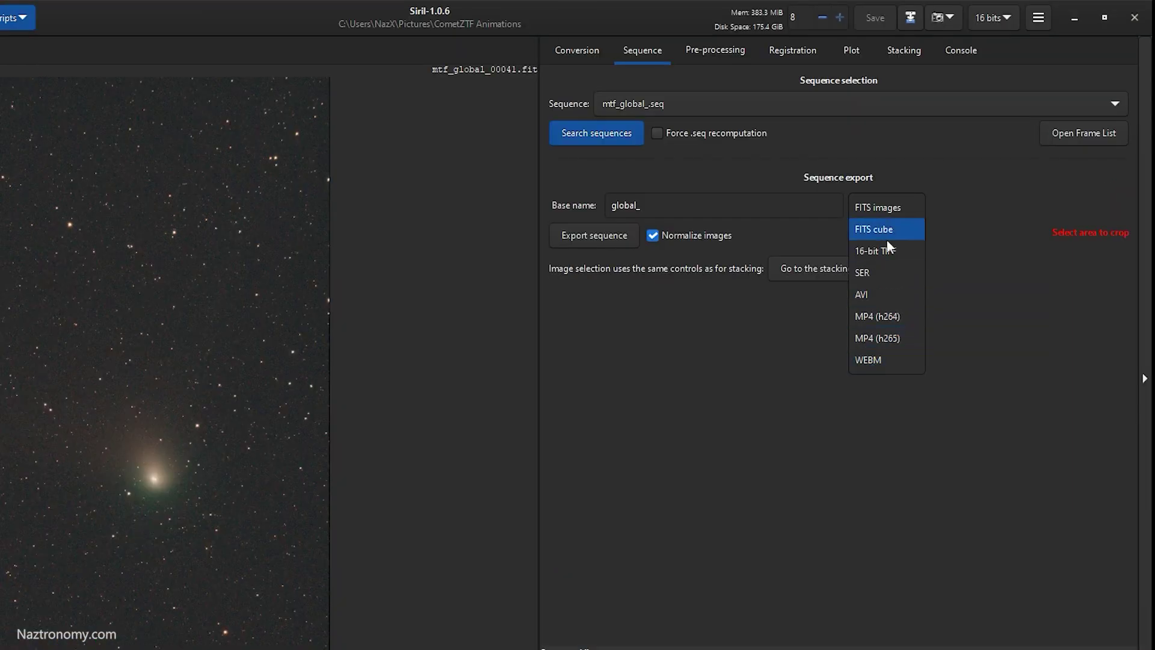
Step: Export the sequence as an AVI named Stars_Static_Animation at 10 fps
{"action": "left_click", "coordinate": [870, 295]}
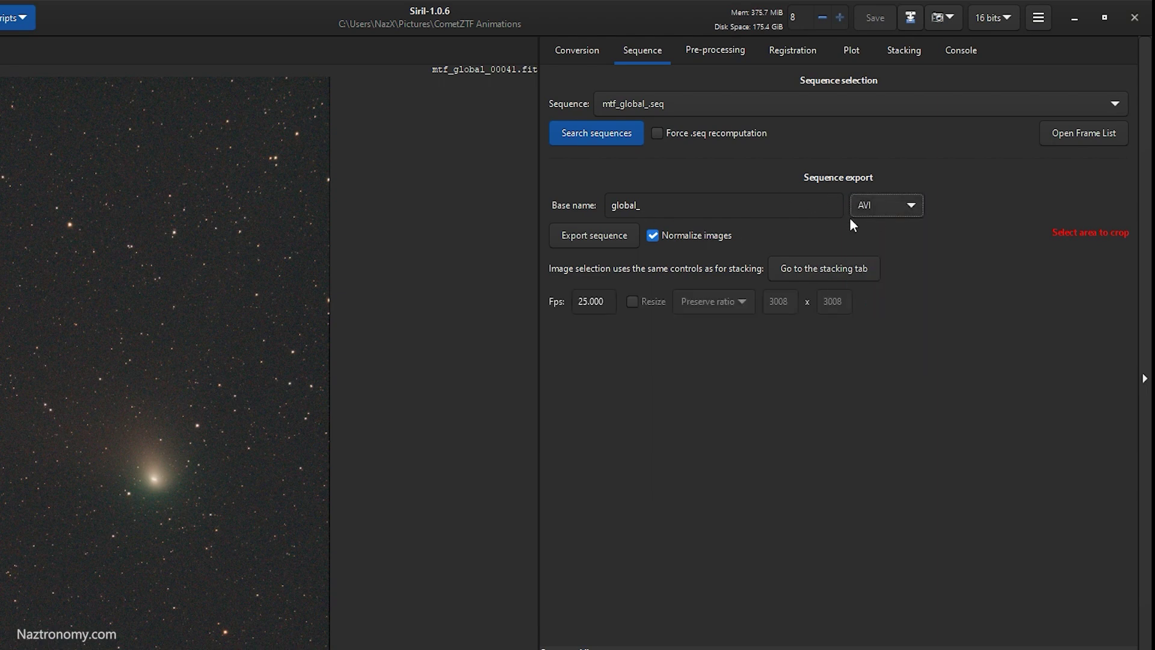
{"action": "double_click", "coordinate": [658, 209]}
{"action": "type", "text": "StarStack"}
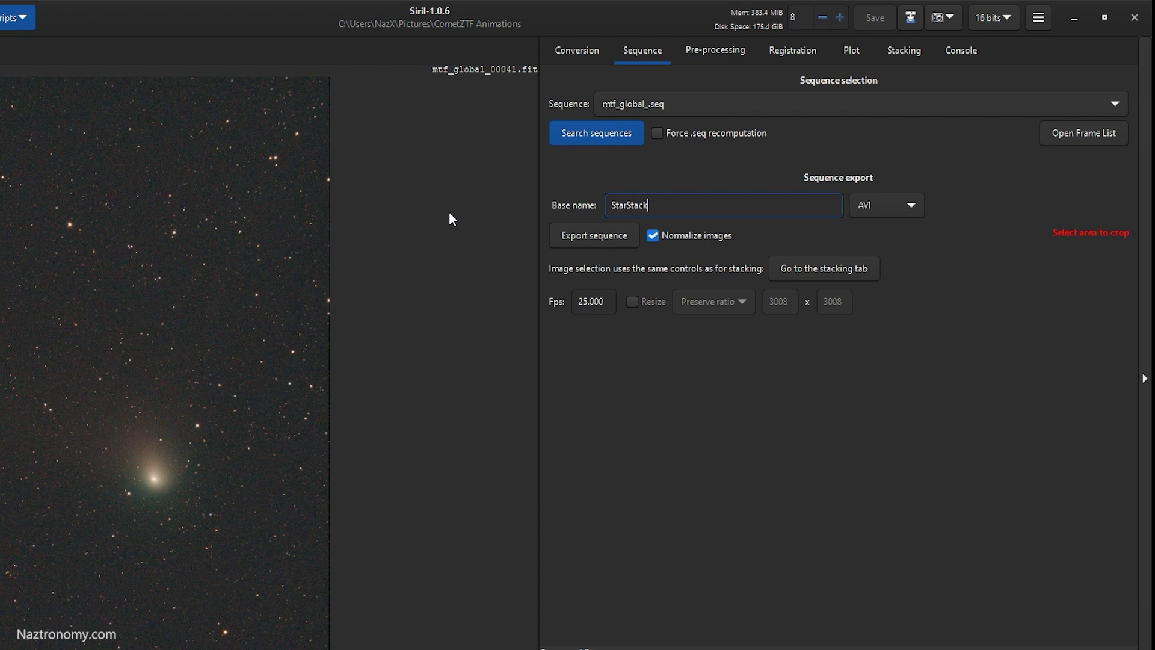
{"action": "key", "text": "BackSpace"}
{"action": "key", "text": "BackSpace"}
{"action": "key", "text": "BackSpace"}
{"action": "key", "text": "BackSpace"}
{"action": "key", "text": "BackSpace"}
{"action": "type", "text": "s_Static_Animation"}
{"action": "double_click", "coordinate": [587, 302]}
{"action": "type", "text": "10"}
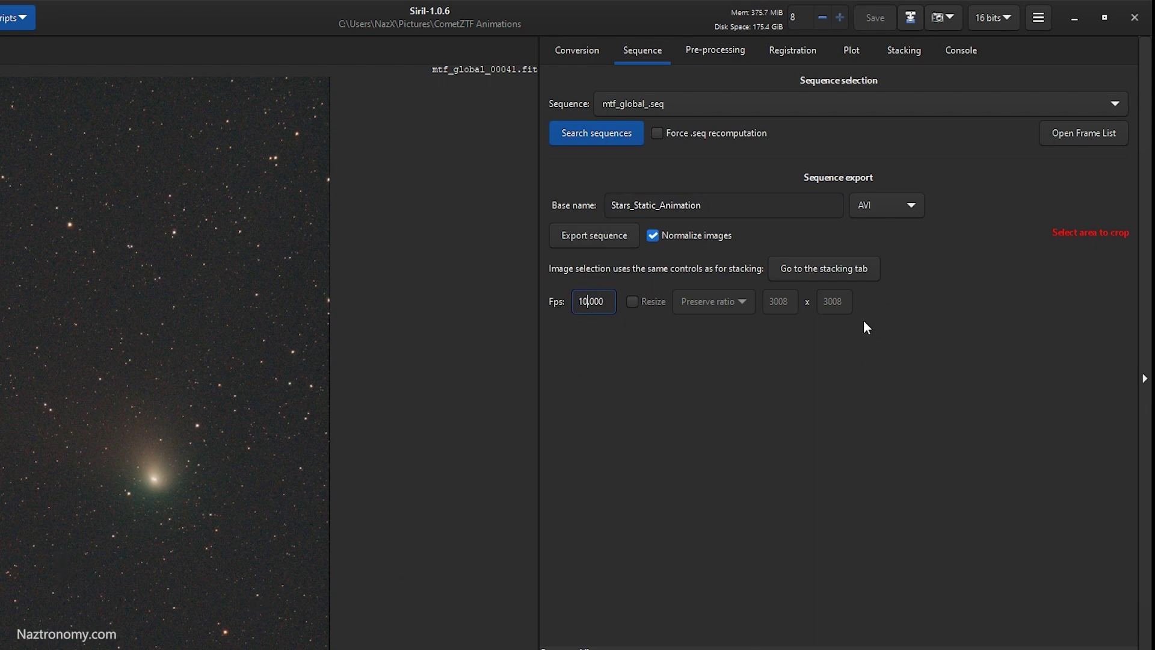
{"action": "left_click", "coordinate": [609, 235]}
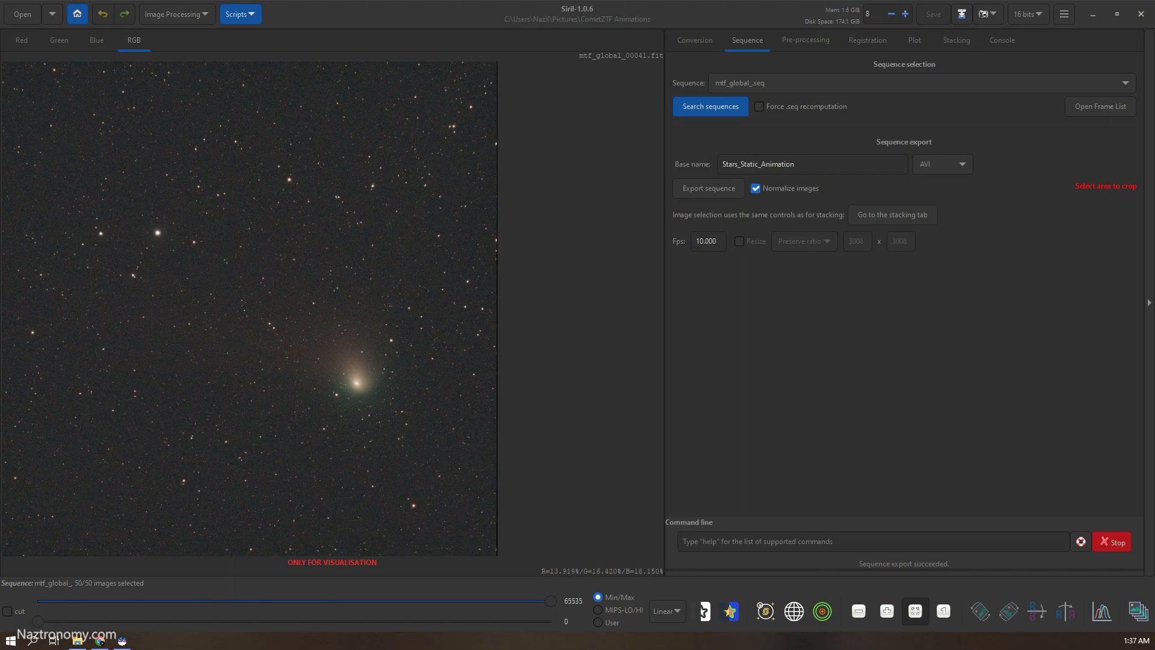
Step: In File Explorer, widen the Name column and select Stars_Static_Animation.avi
{"action": "left_click", "coordinate": [77, 640]}
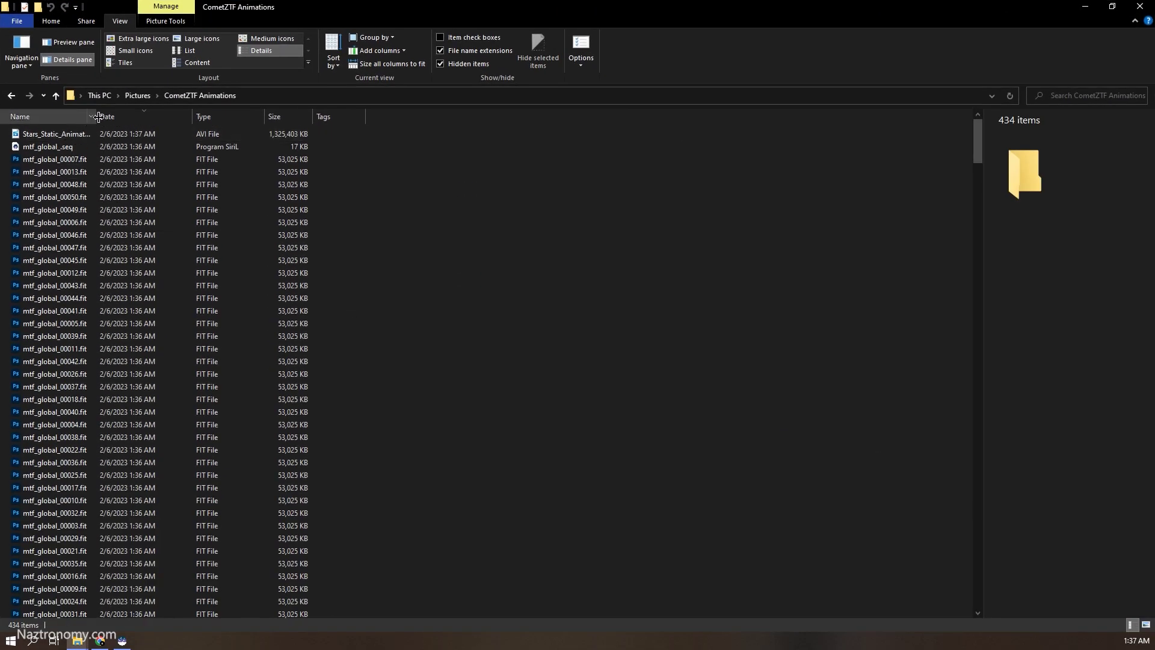
{"action": "left_click_drag", "start_coordinate": [97, 116], "coordinate": [164, 117]}
{"action": "left_click", "coordinate": [82, 133]}
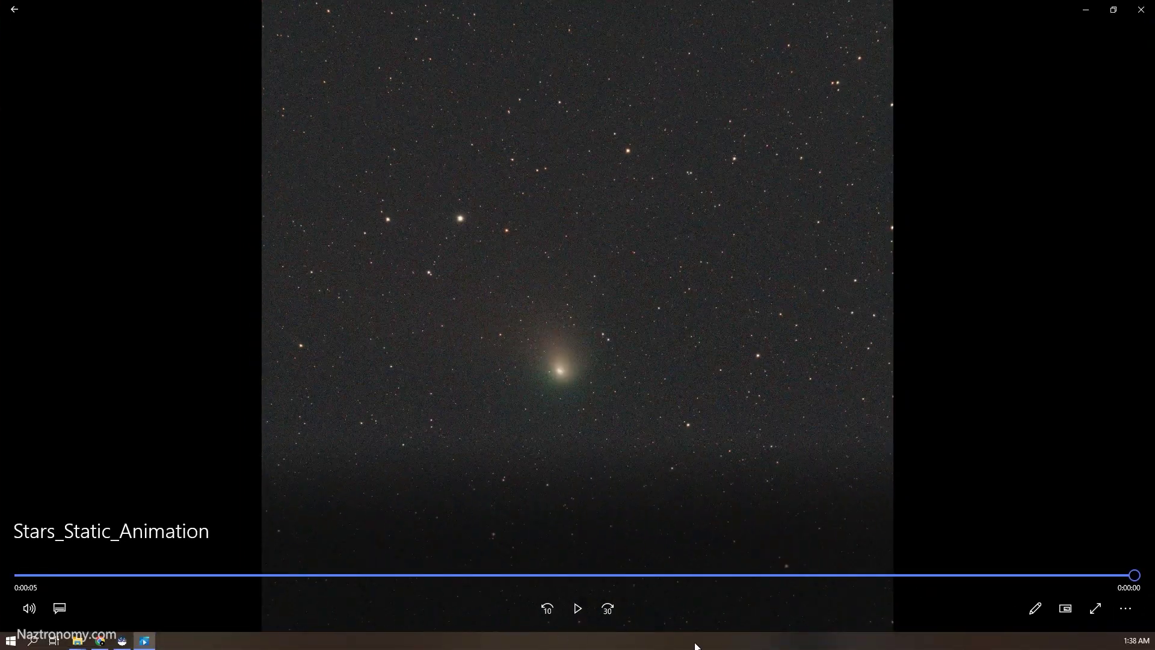
Step: Play the Stars_Static_Animation clip twice in Movies & TV, then close the player
{"action": "left_click", "coordinate": [577, 609]}
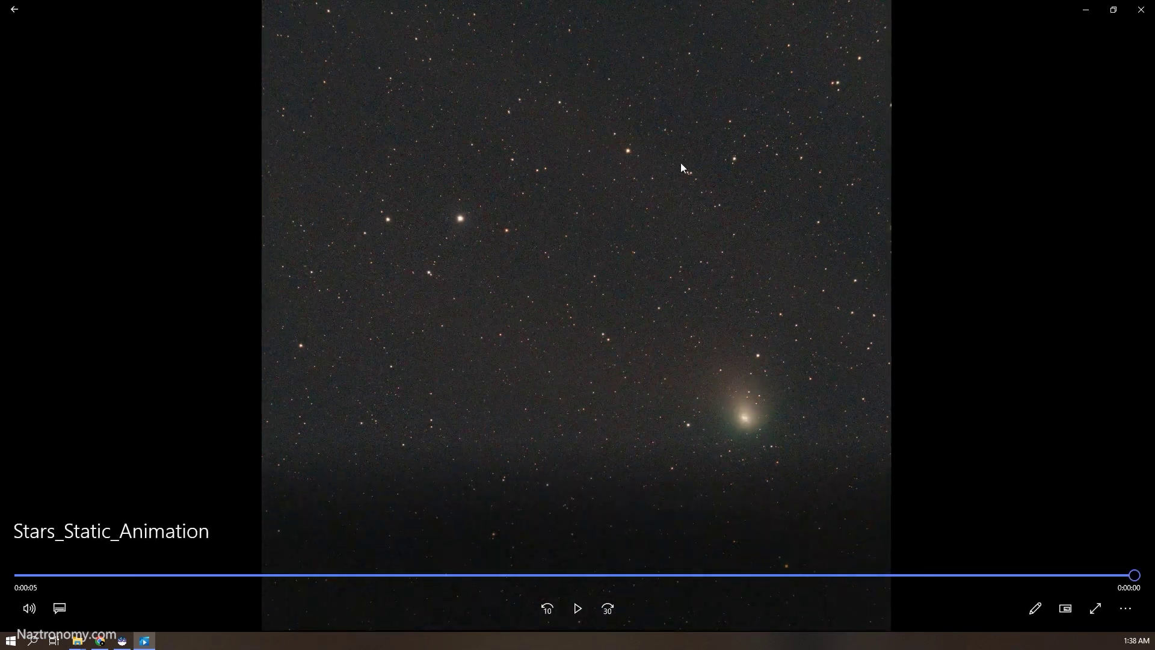
{"action": "left_click", "coordinate": [578, 614]}
{"action": "key", "text": "alt+F4"}
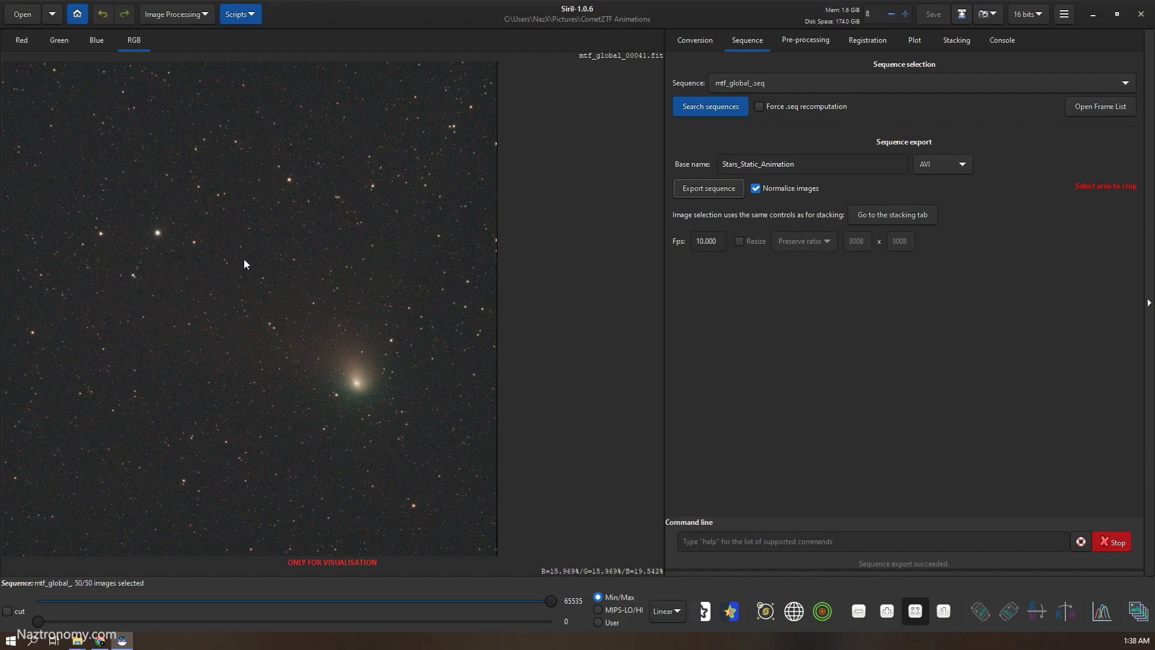
Step: Load r_bkg_pp_Lights_.seq from the Sequence dropdown and show the Registration settings
{"action": "left_click", "coordinate": [825, 84]}
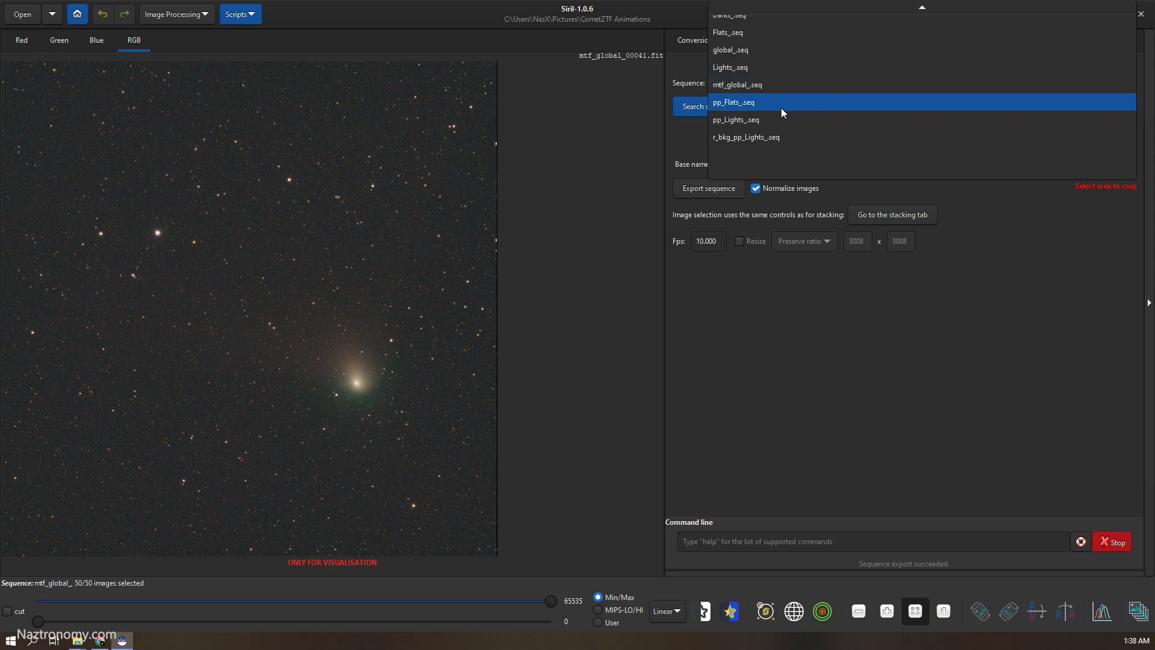
{"action": "left_click", "coordinate": [730, 140]}
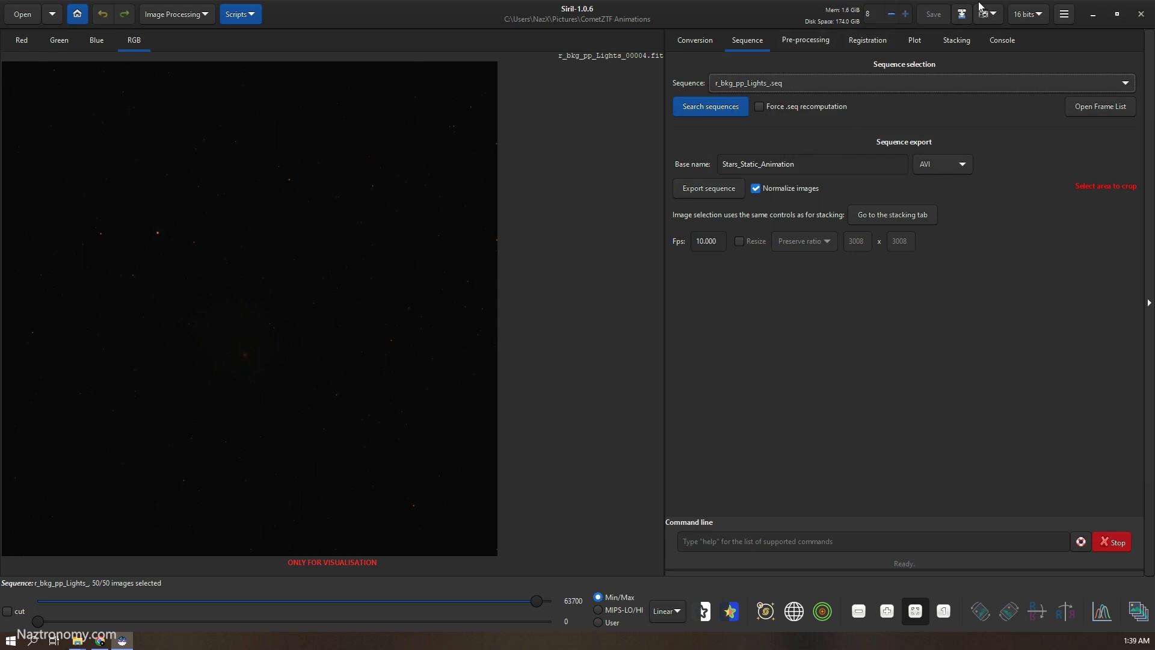
{"action": "left_click", "coordinate": [878, 43]}
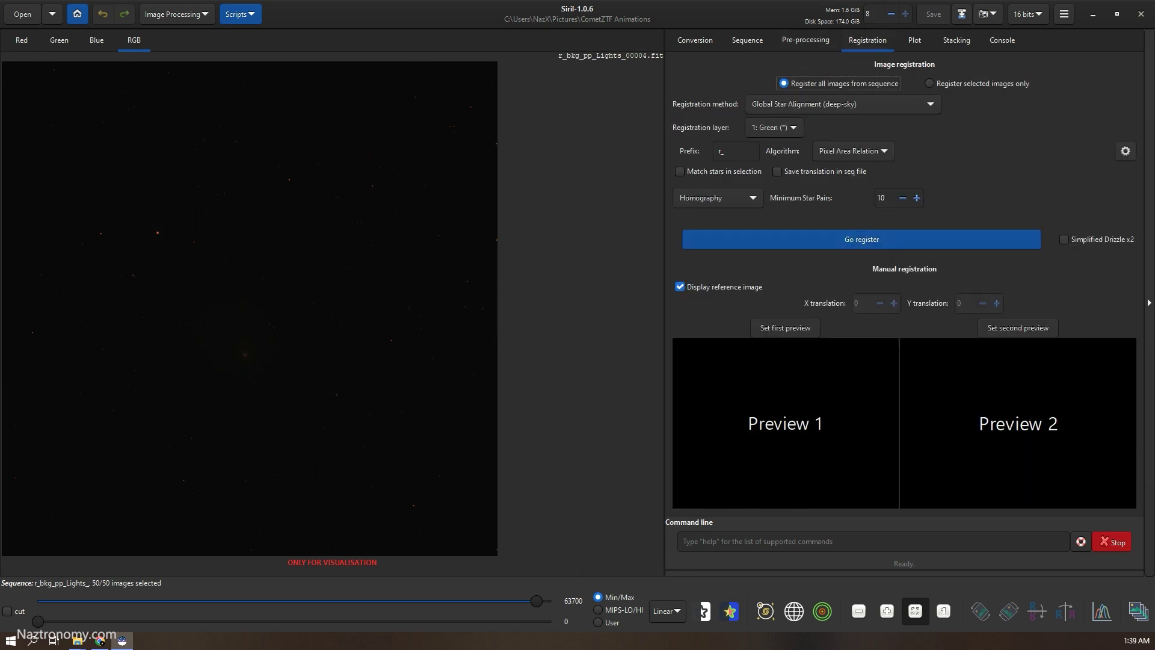
Step: Set the display to AutoStretch and choose Comet/Asteroid Registration as the method
{"action": "left_click", "coordinate": [676, 613]}
{"action": "left_click", "coordinate": [678, 580]}
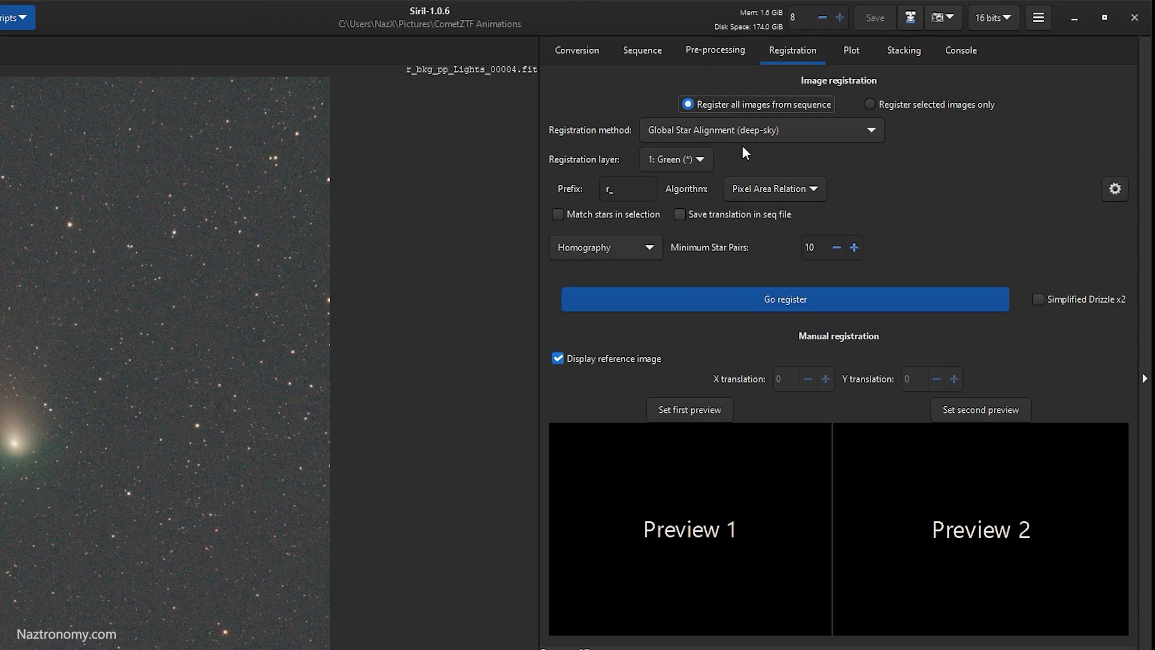
{"action": "left_click", "coordinate": [782, 131]}
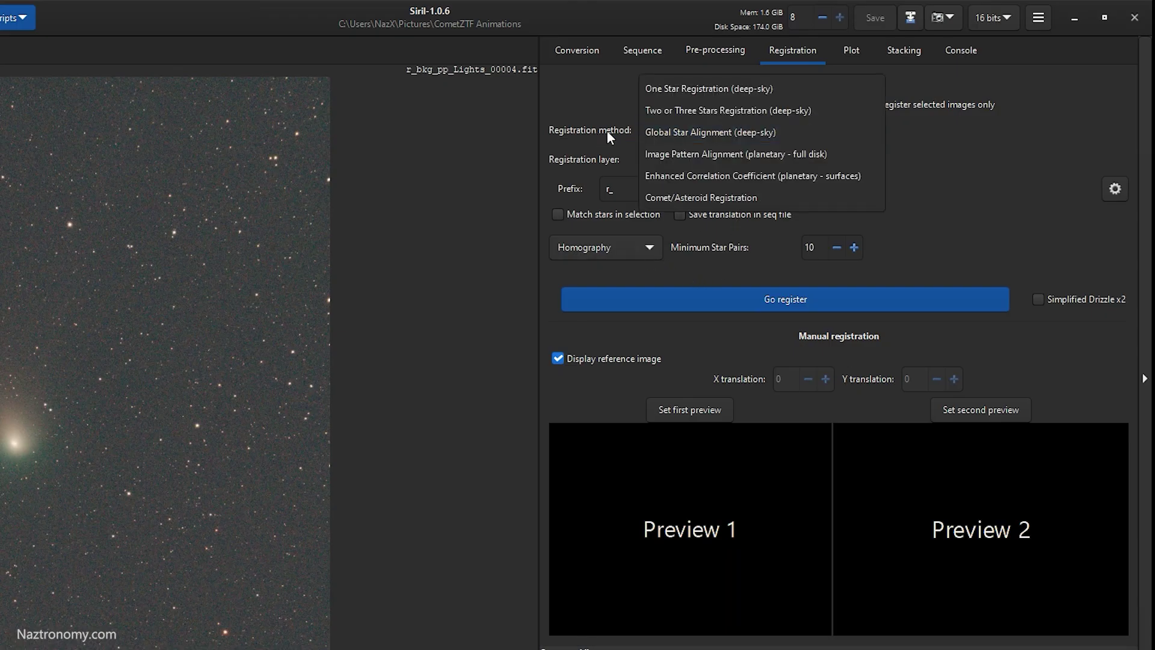
{"action": "left_click", "coordinate": [727, 199]}
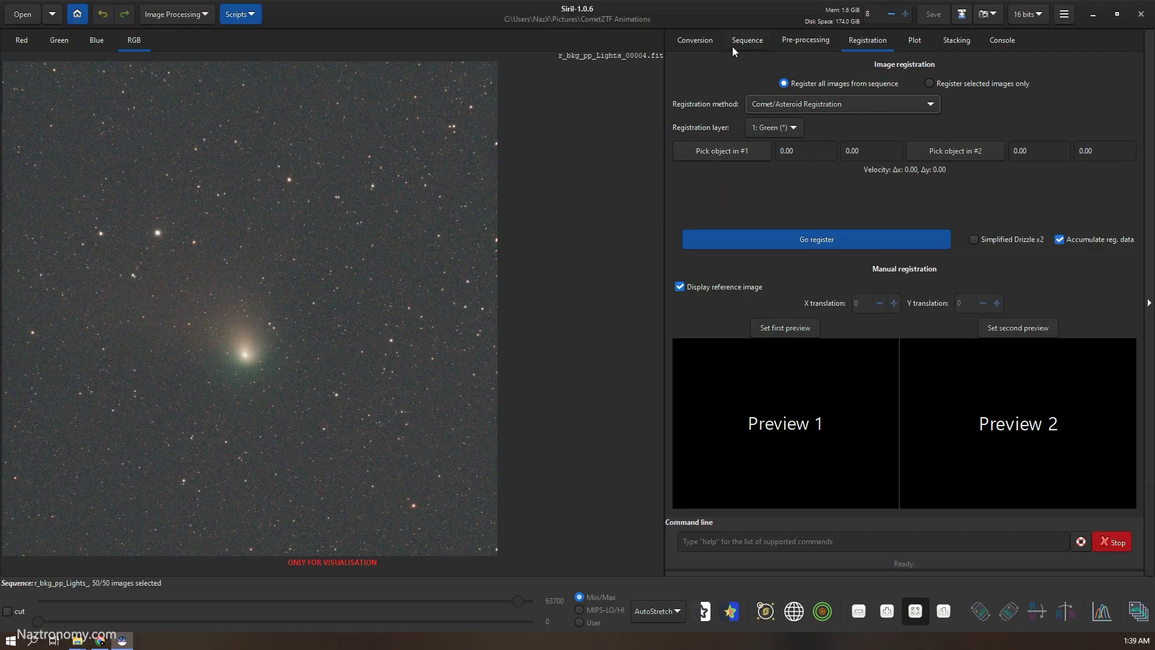
Step: On frame 1's green channel, box the comet nucleus and record it as object #1
{"action": "left_click", "coordinate": [642, 50]}
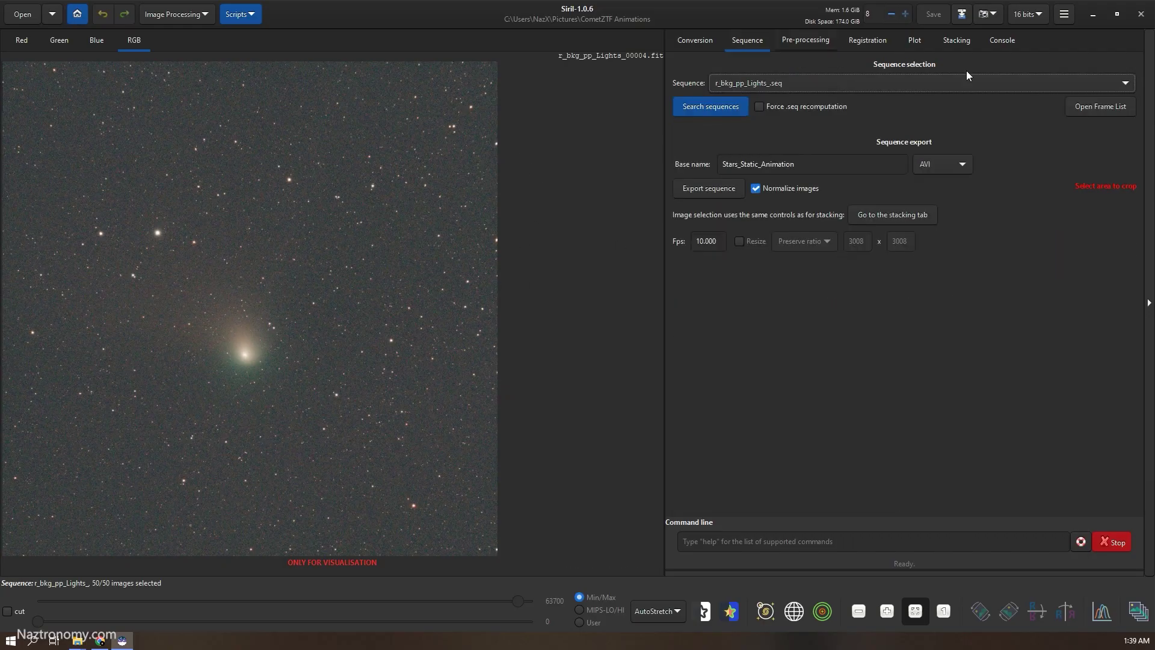
{"action": "left_click", "coordinate": [1080, 106]}
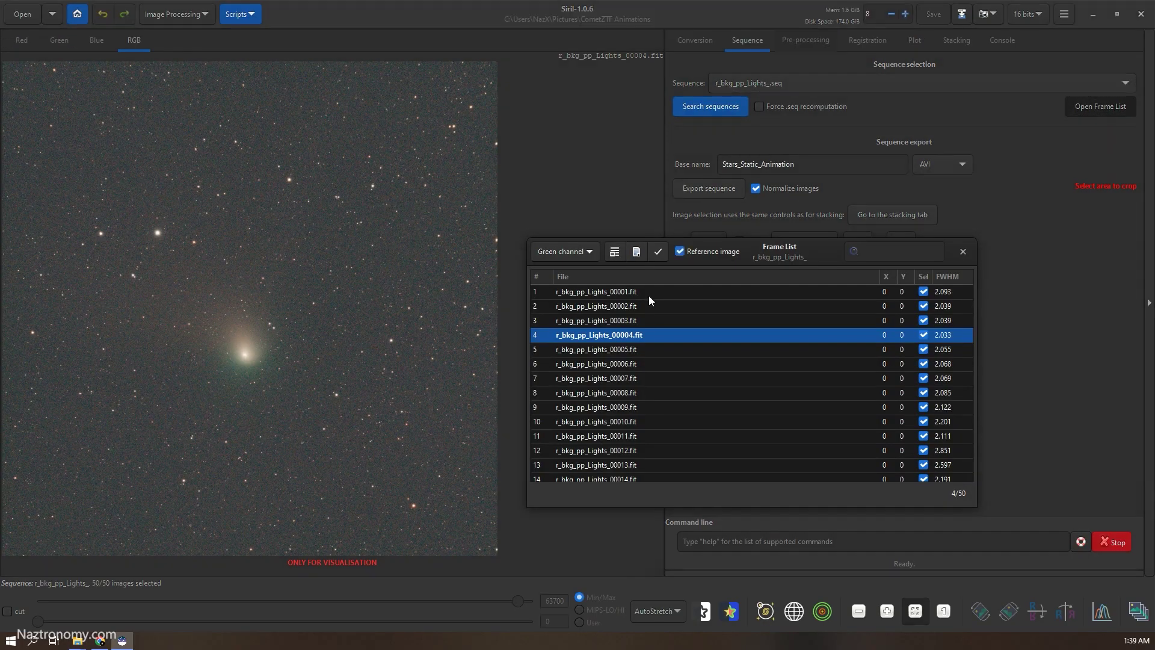
{"action": "left_click", "coordinate": [608, 292]}
{"action": "left_click", "coordinate": [963, 251]}
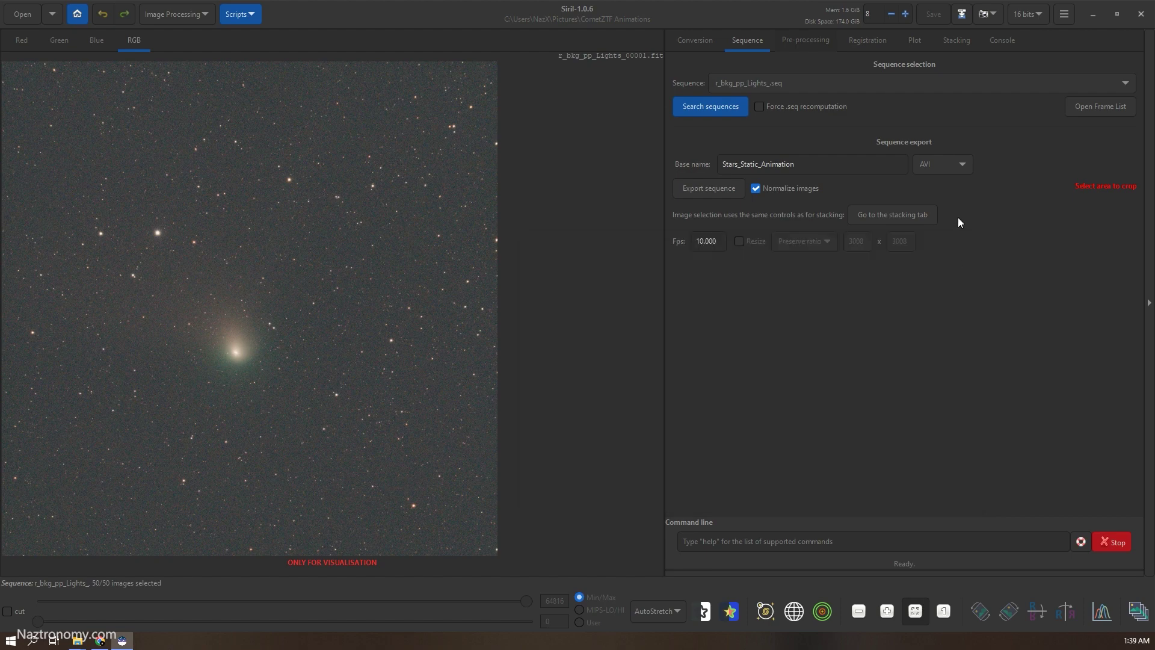
{"action": "left_click", "coordinate": [868, 41]}
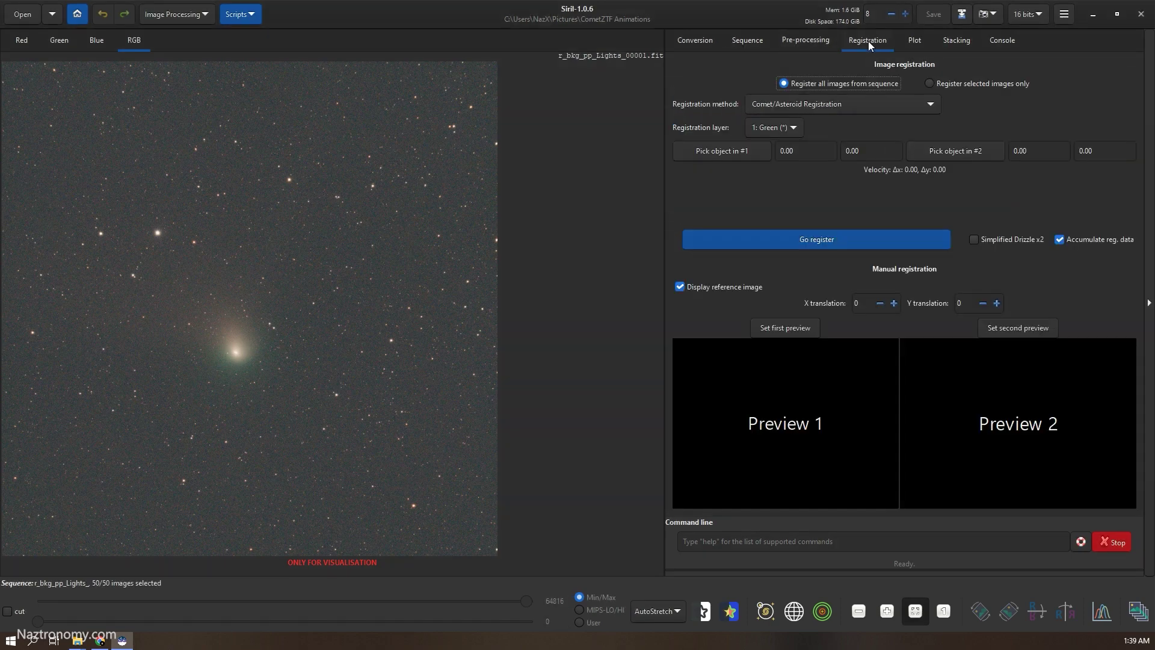
{"action": "left_click", "coordinate": [230, 345]}
{"action": "left_click", "coordinate": [558, 355]}
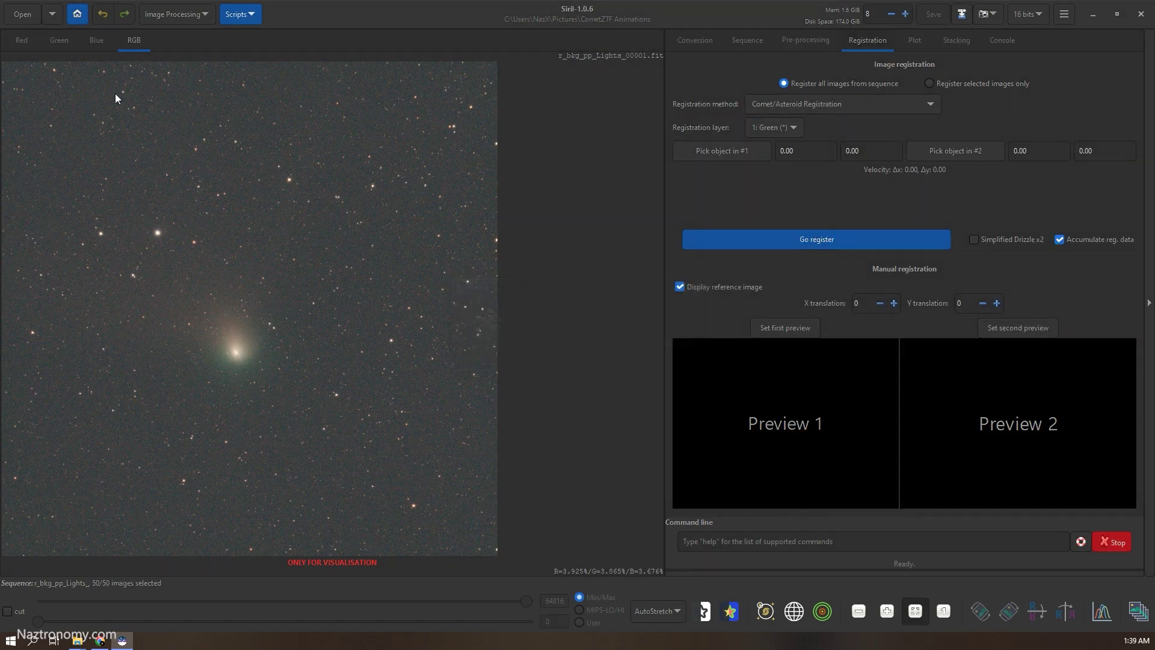
{"action": "left_click", "coordinate": [55, 41]}
{"action": "left_click_drag", "start_coordinate": [228, 346], "coordinate": [242, 358]}
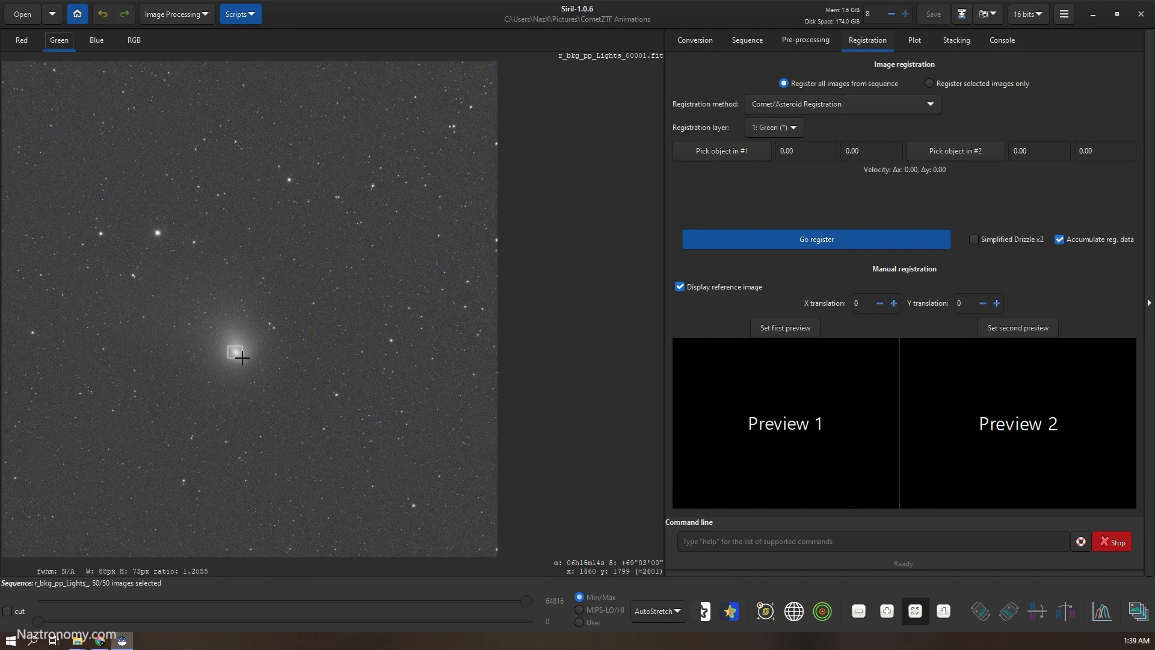
{"action": "left_click", "coordinate": [743, 153]}
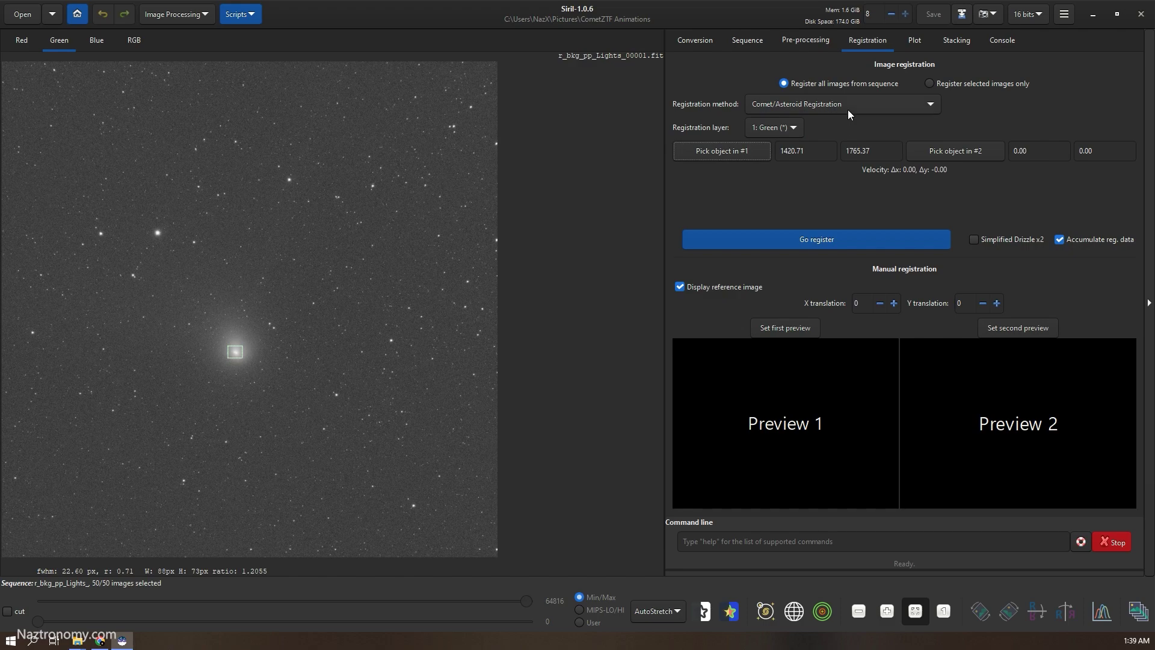
Step: On frame 50, box the comet nucleus and record it as object #2
{"action": "left_click", "coordinate": [773, 47]}
{"action": "left_click", "coordinate": [1094, 114]}
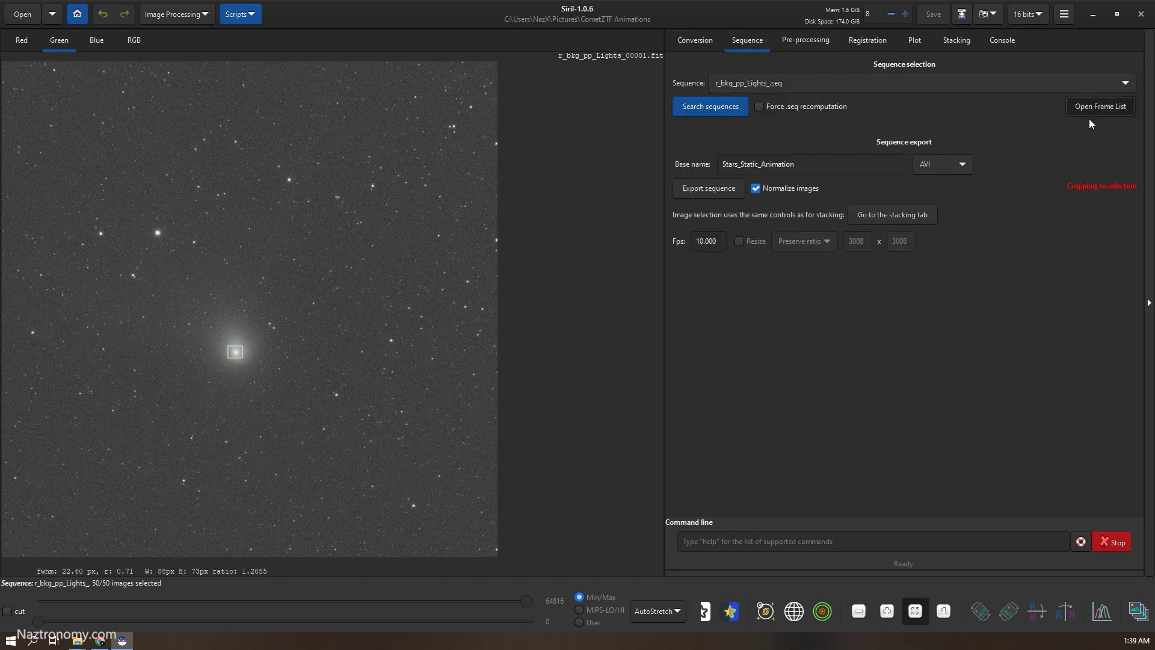
{"action": "scroll", "coordinate": [670, 434], "scroll_direction": "down", "scroll_amount": 8}
{"action": "scroll", "coordinate": [662, 463], "scroll_direction": "down", "scroll_amount": 4}
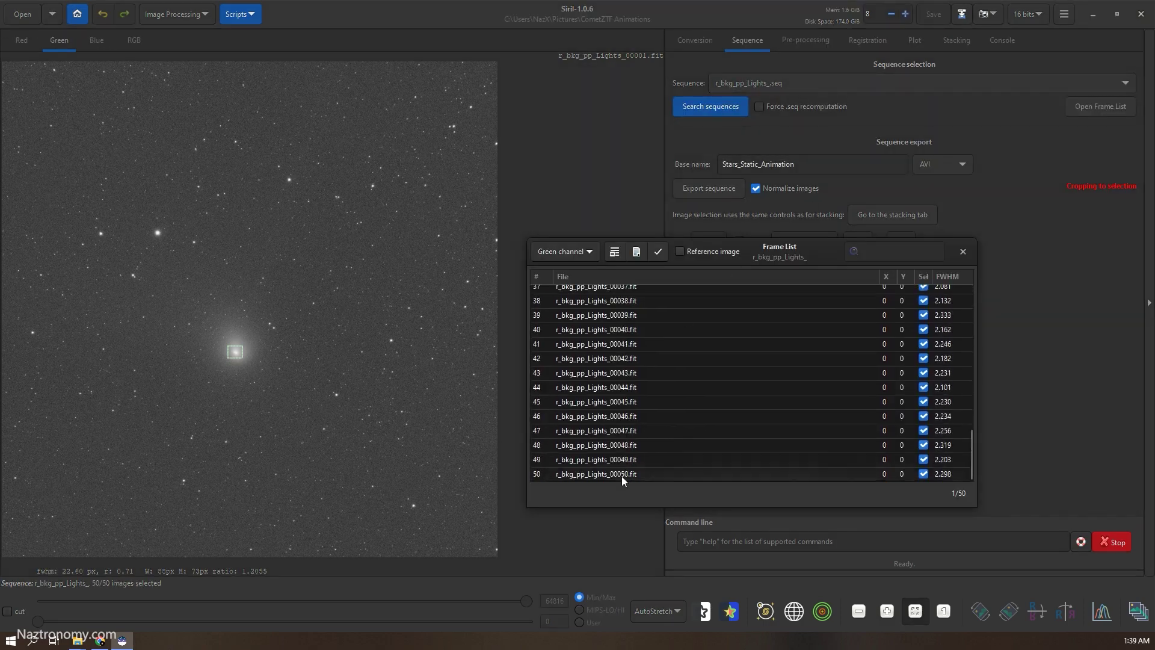
{"action": "left_click", "coordinate": [622, 474]}
{"action": "left_click", "coordinate": [963, 253]}
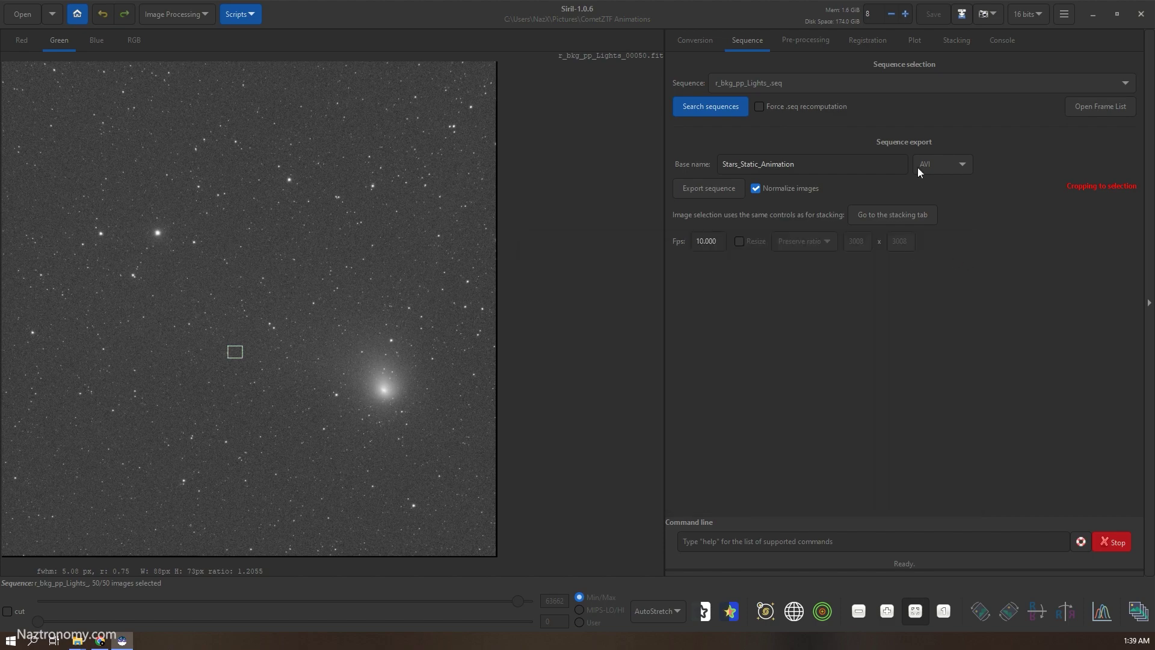
{"action": "left_click", "coordinate": [865, 40]}
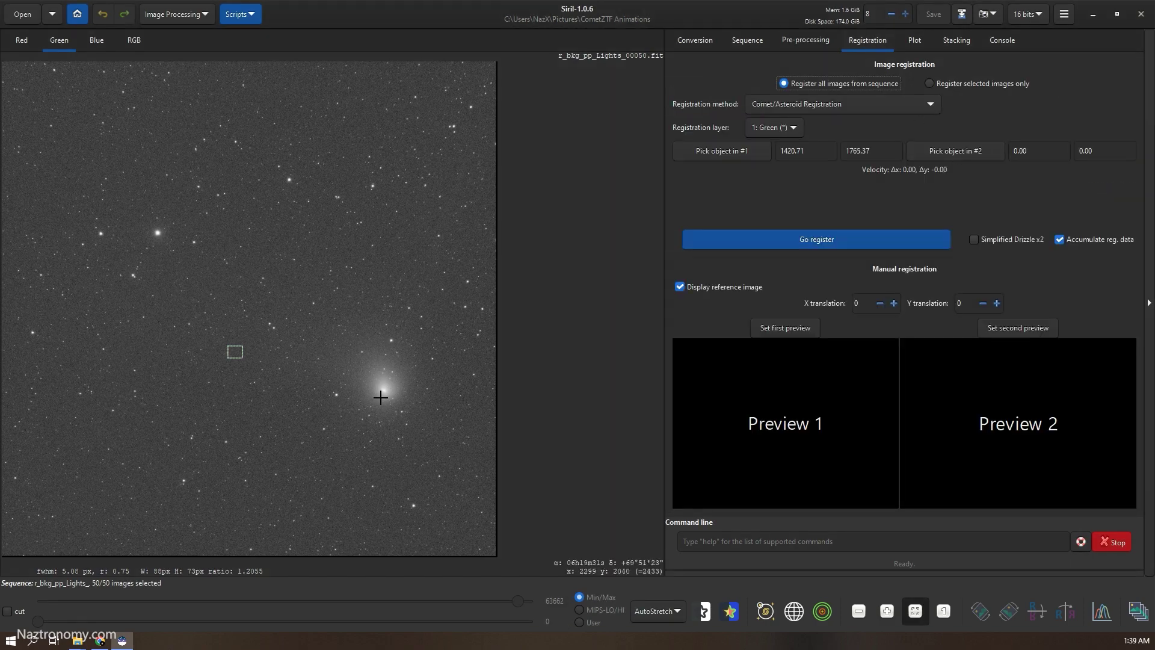
{"action": "left_click_drag", "start_coordinate": [373, 383], "coordinate": [393, 398]}
{"action": "left_click", "coordinate": [939, 154]}
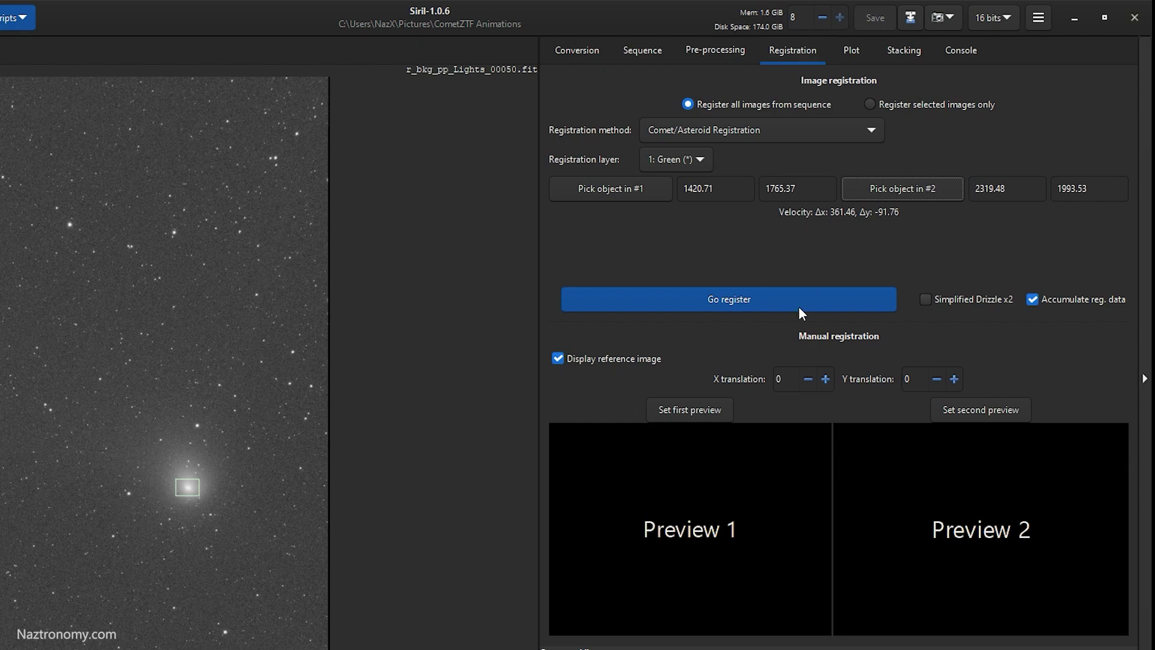
Step: Run the comet registration on all frames and check the execution time in the log
{"action": "left_click", "coordinate": [722, 307]}
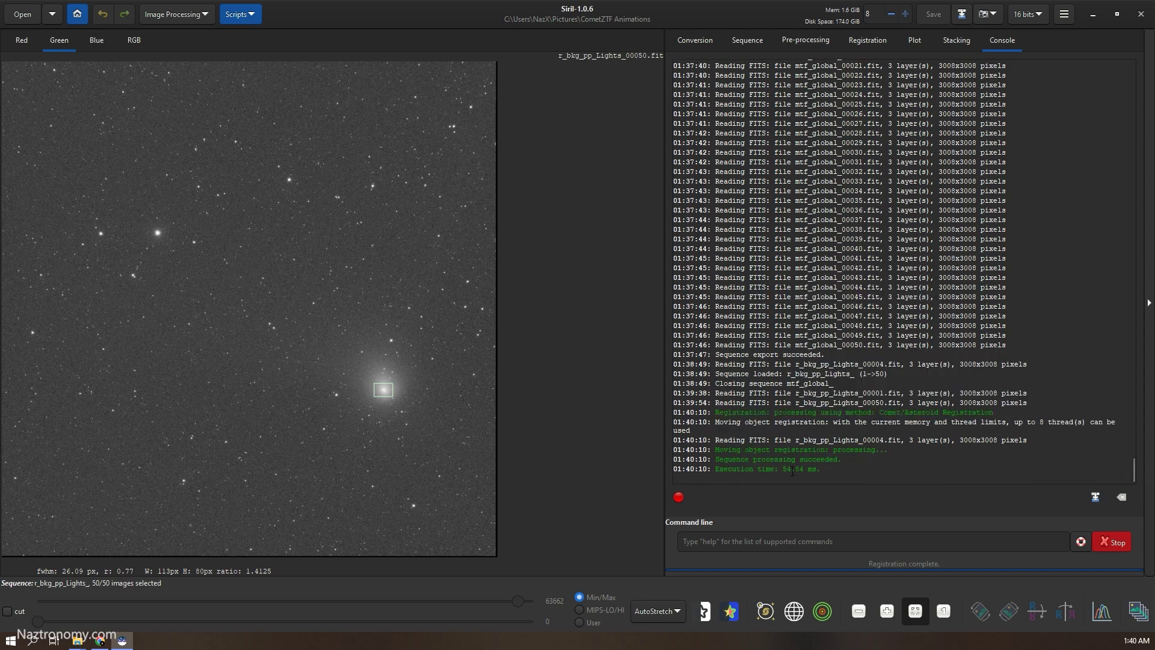
{"action": "left_click_drag", "start_coordinate": [784, 469], "coordinate": [802, 463]}
{"action": "left_click", "coordinate": [749, 43]}
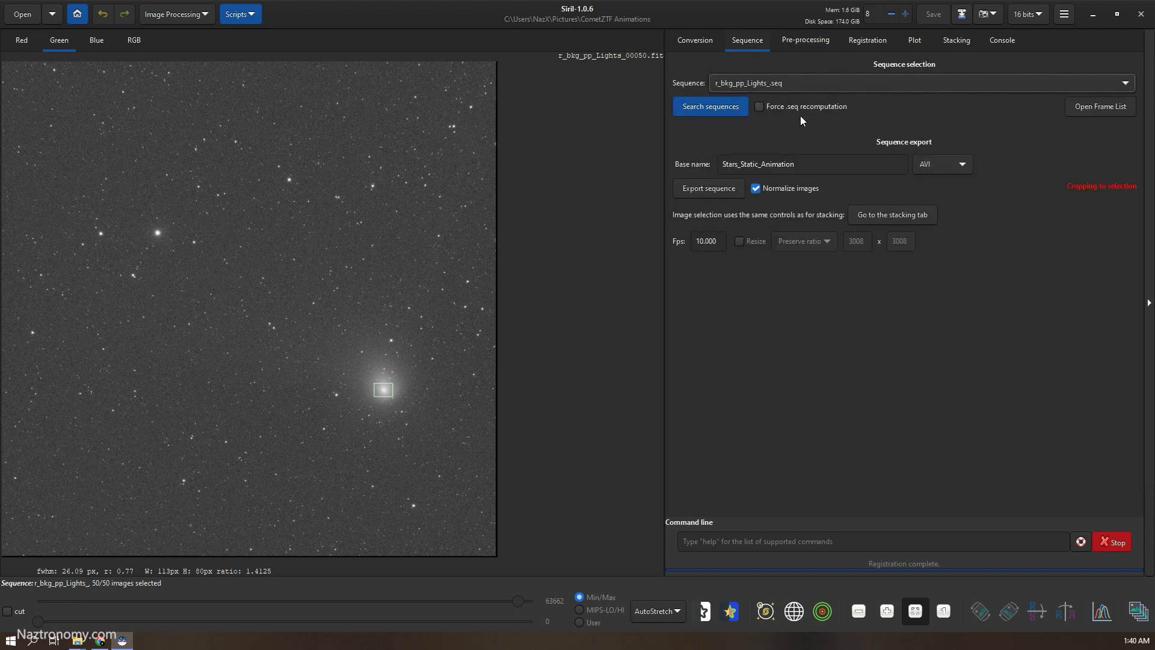
Step: Keep r_bkg_pp_Lights_ as the selected sequence
{"action": "left_click", "coordinate": [767, 85]}
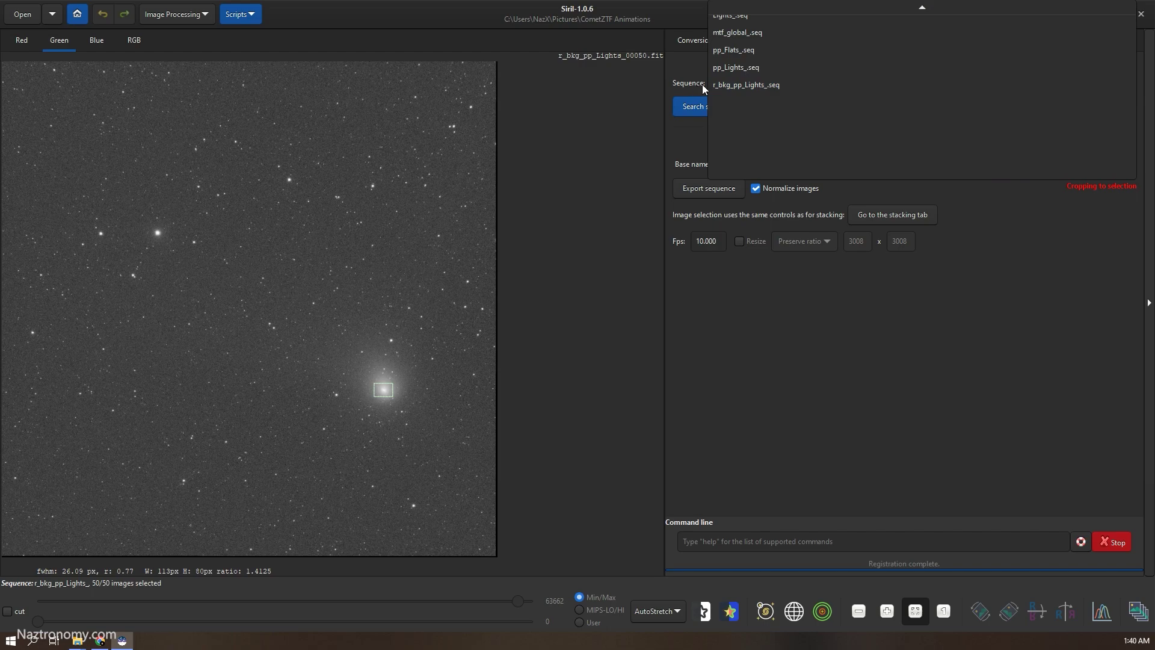
{"action": "left_click", "coordinate": [687, 71]}
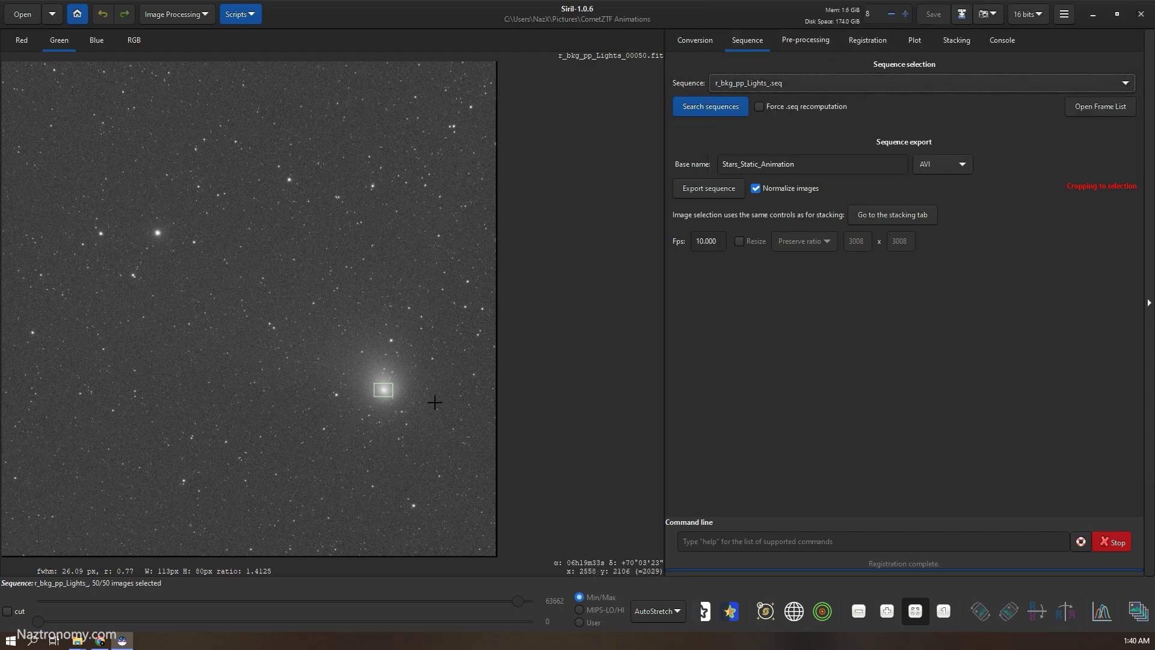
{"action": "left_click", "coordinate": [803, 82]}
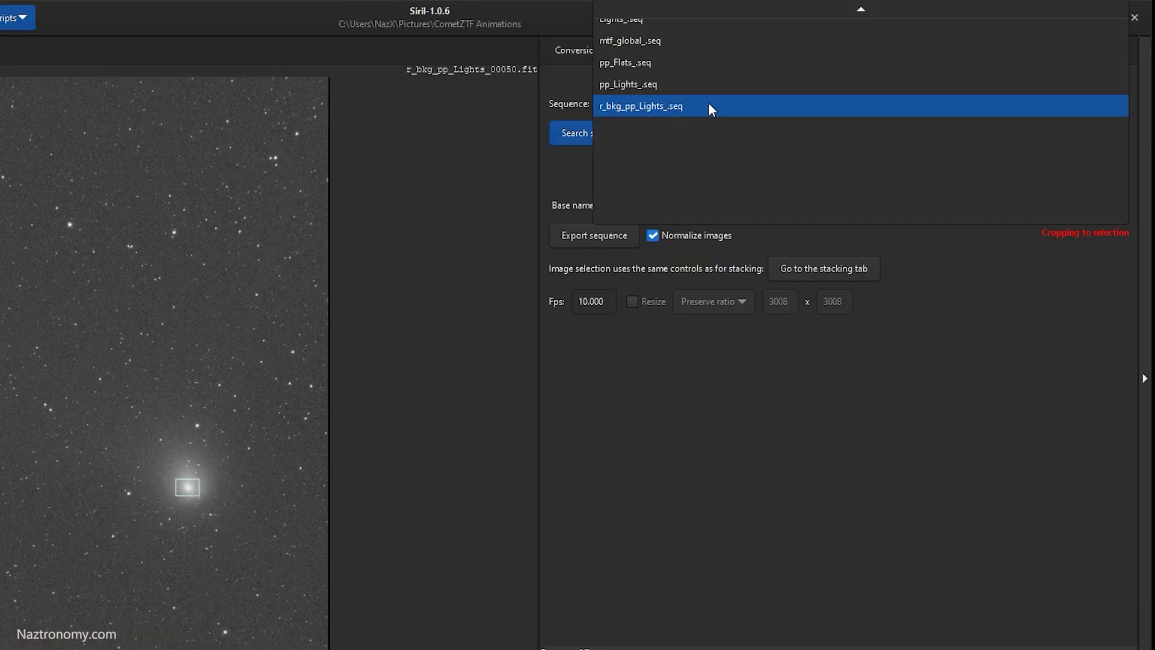
{"action": "left_click", "coordinate": [801, 84]}
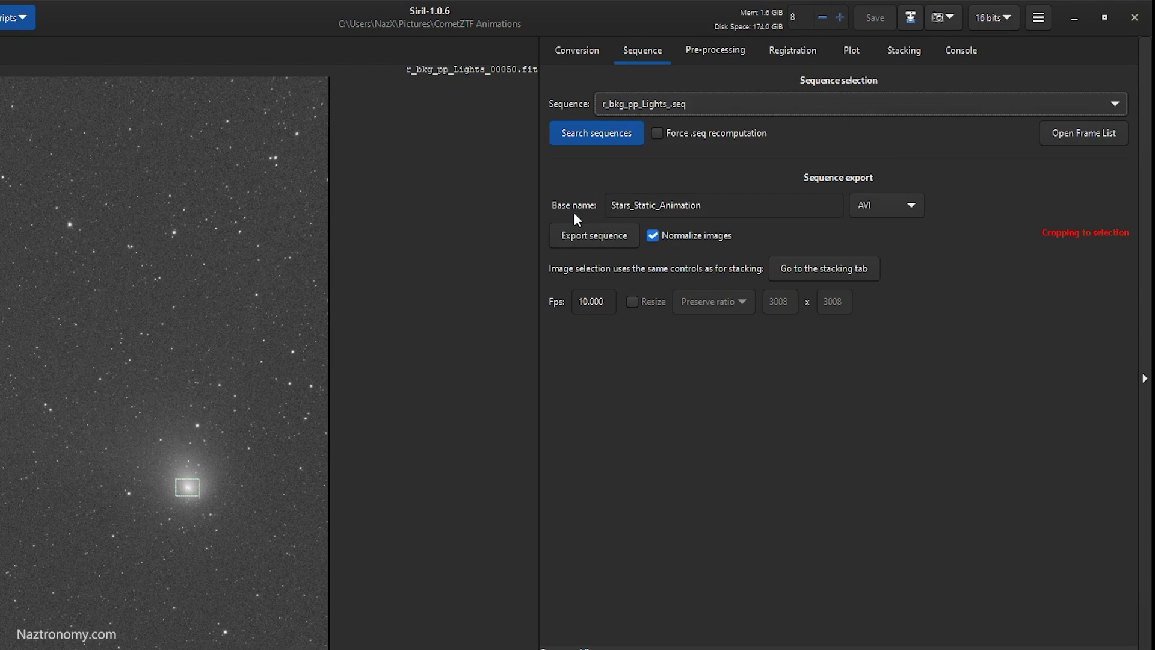
Step: Export the sequence as FITS images with base name comet_, confirming the crop
{"action": "left_click", "coordinate": [861, 204]}
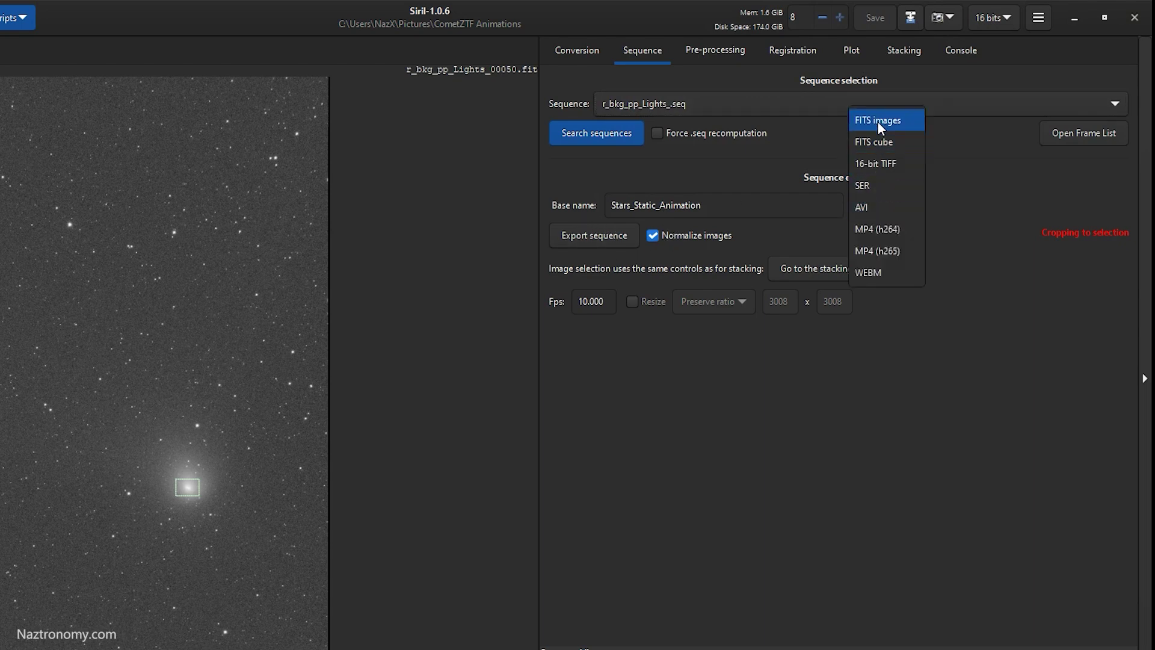
{"action": "left_click", "coordinate": [878, 121]}
{"action": "left_click_drag", "start_coordinate": [703, 206], "coordinate": [540, 201]}
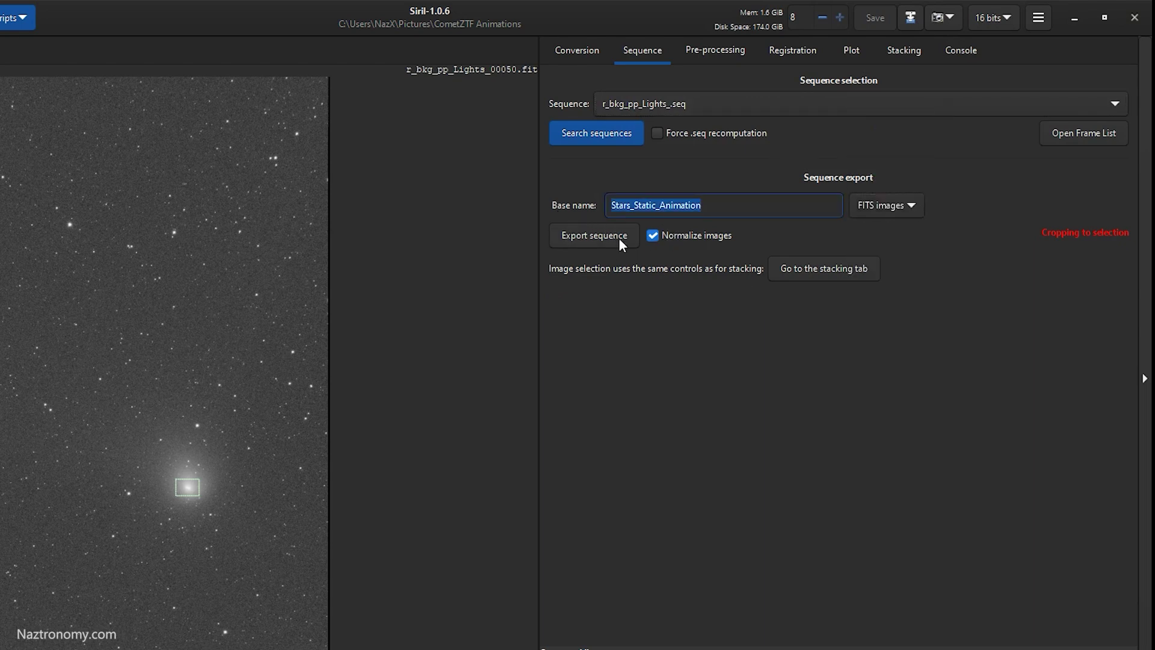
{"action": "type", "text": "comet"}
{"action": "key", "text": "BackSpace"}
{"action": "key", "text": "BackSpace"}
{"action": "key", "text": "BackSpace"}
{"action": "key", "text": "BackSpace"}
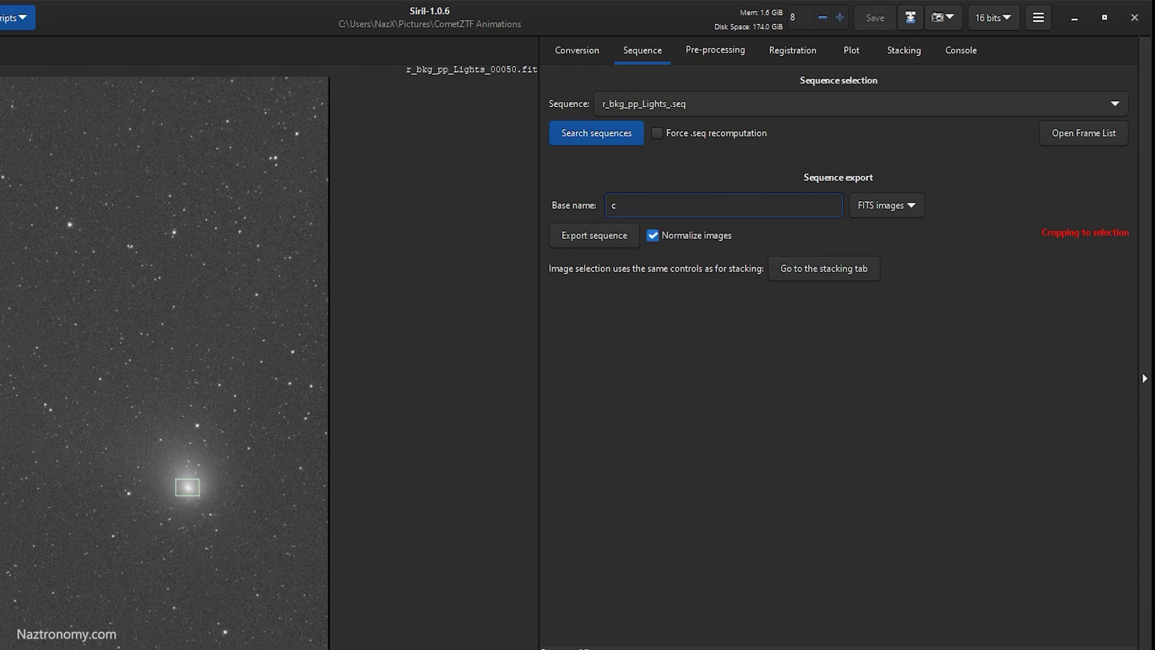
{"action": "type", "text": "omet_"}
{"action": "left_click", "coordinate": [604, 241]}
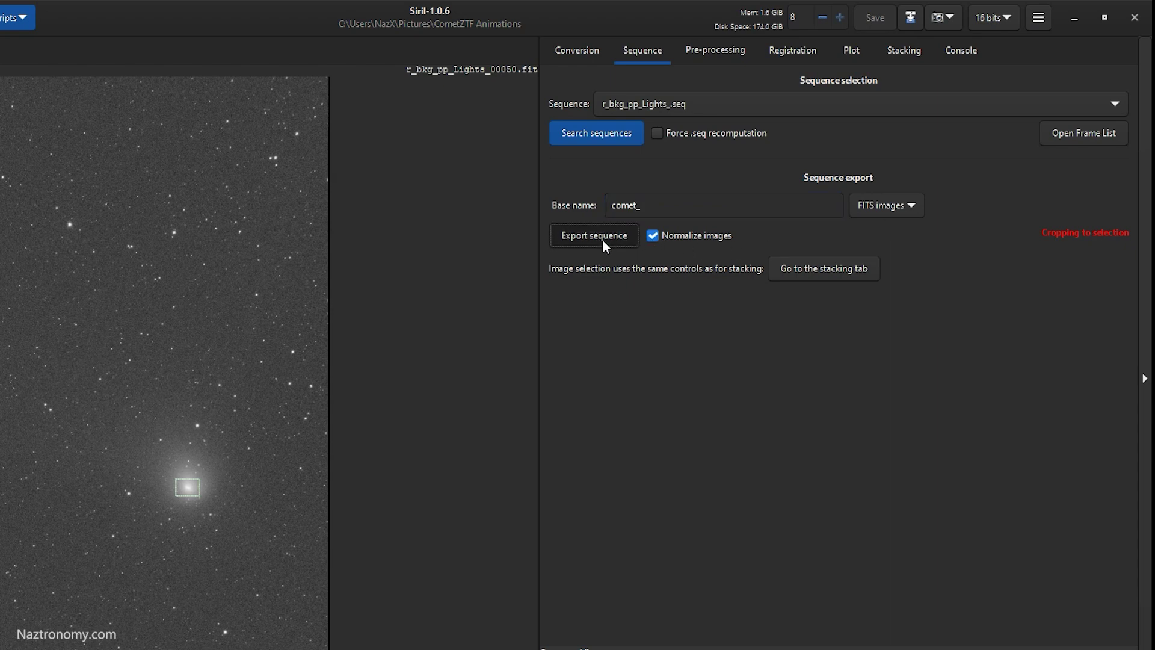
{"action": "left_click", "coordinate": [503, 464]}
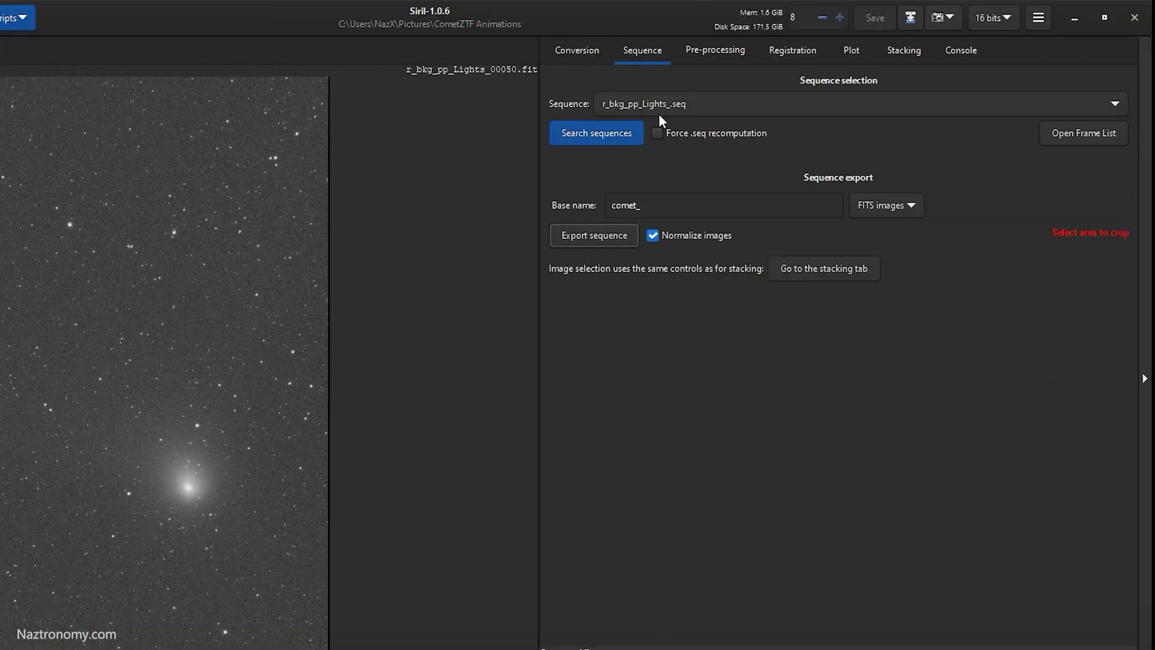
{"action": "left_click", "coordinate": [660, 107]}
Step: Rescan for sequences and load comet_.seq
{"action": "scroll", "coordinate": [672, 132], "scroll_direction": "up", "scroll_amount": 3}
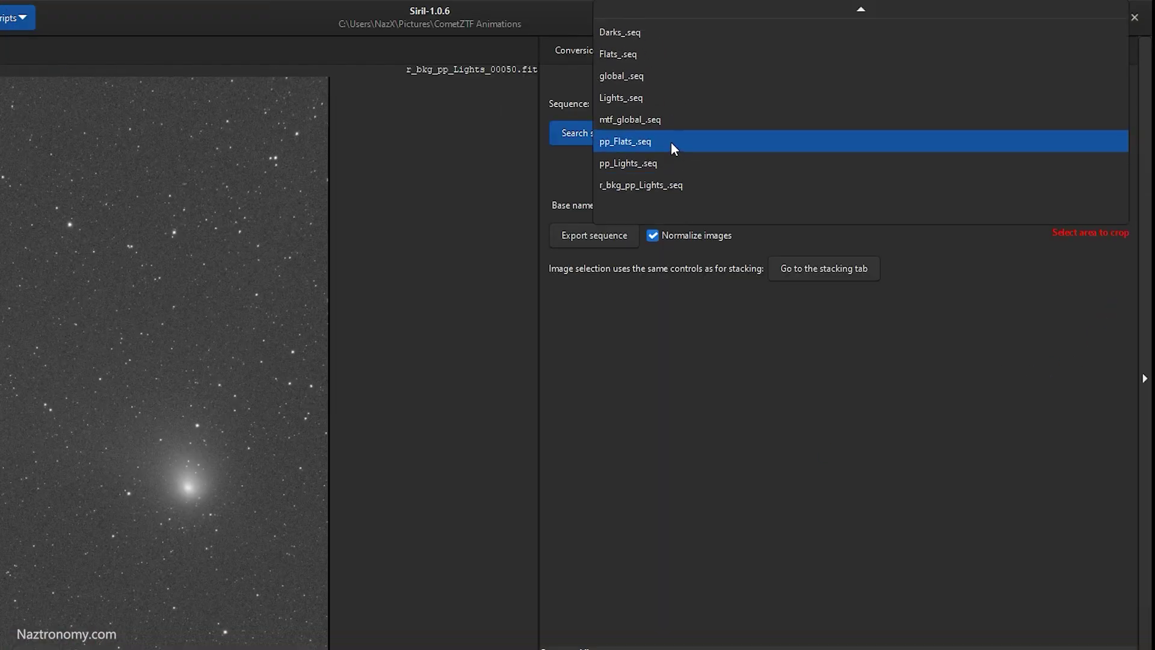
{"action": "scroll", "coordinate": [661, 133], "scroll_direction": "up", "scroll_amount": 1}
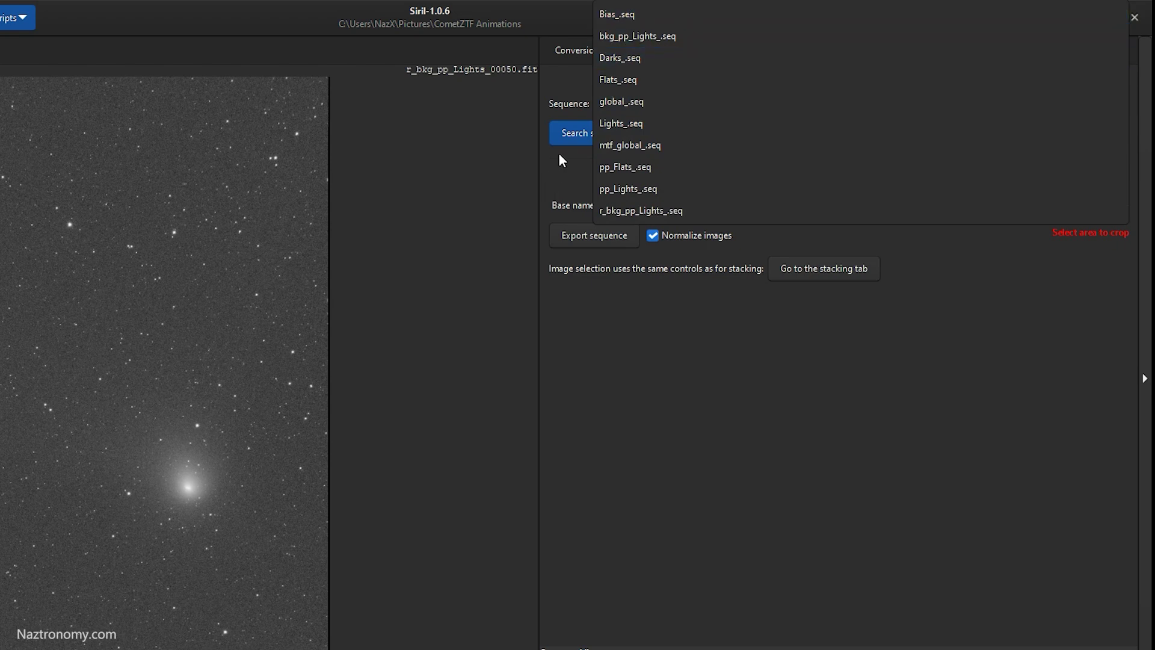
{"action": "left_click", "coordinate": [560, 153]}
{"action": "left_click", "coordinate": [611, 132]}
{"action": "left_click", "coordinate": [674, 103]}
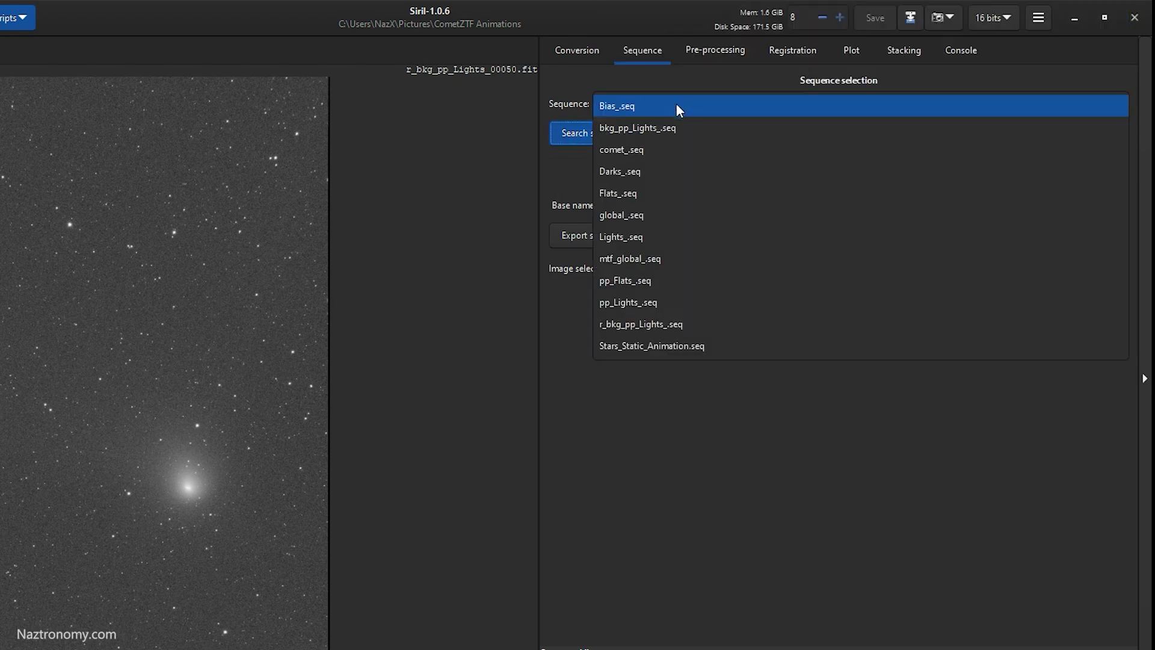
{"action": "left_click", "coordinate": [636, 150]}
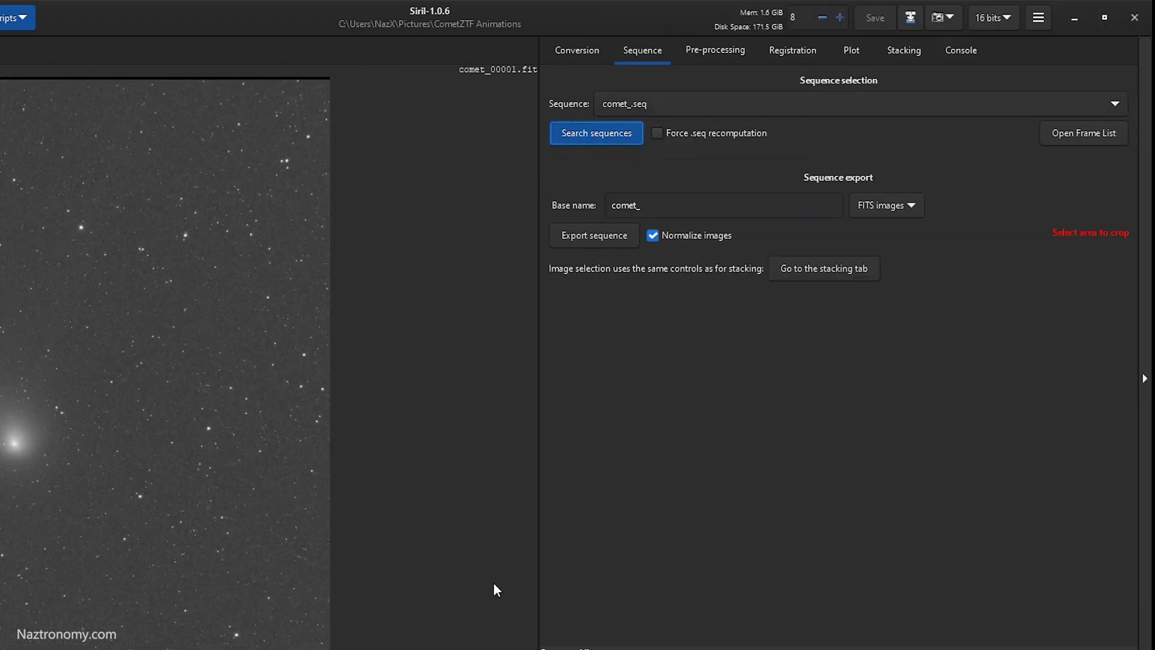
Step: Review comet_ frames 7, 9, 15, 23 and 30 in the Frame List
{"action": "left_click", "coordinate": [1072, 133]}
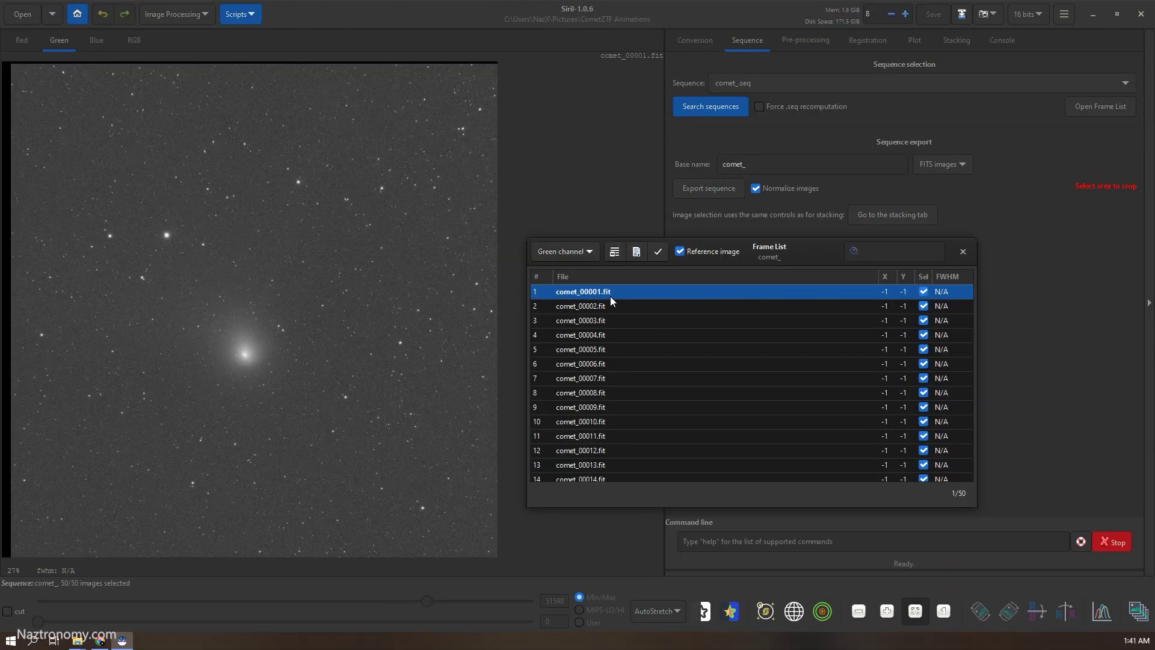
{"action": "left_click", "coordinate": [612, 378]}
{"action": "left_click", "coordinate": [612, 409]}
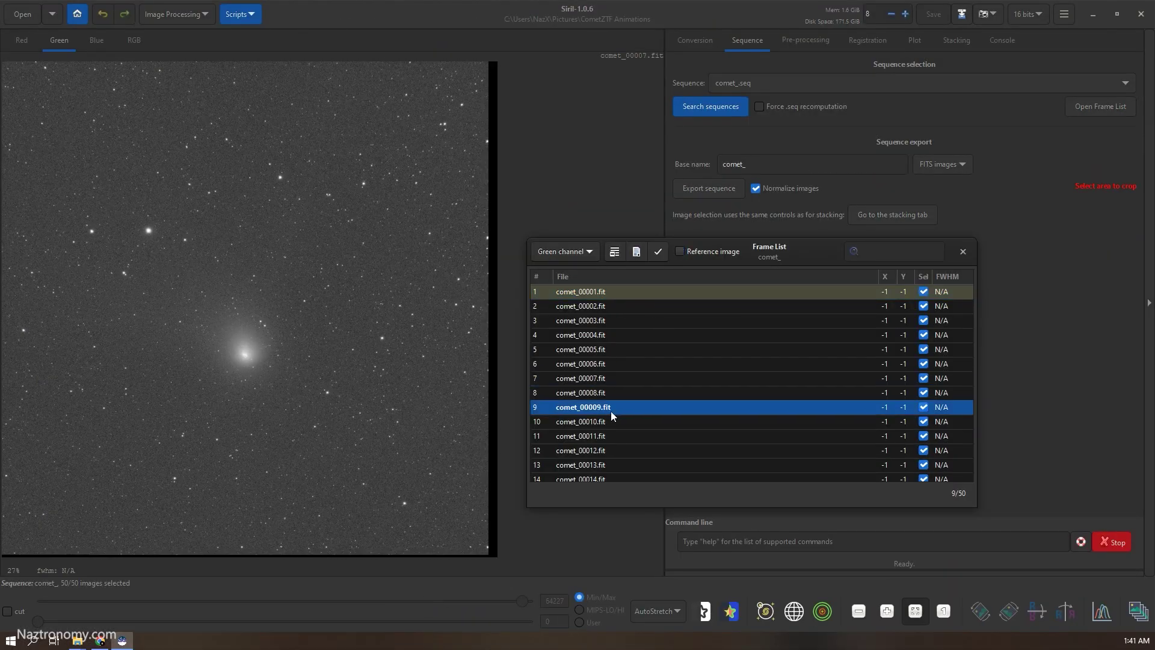
{"action": "scroll", "coordinate": [611, 410], "scroll_direction": "down", "scroll_amount": 3}
{"action": "left_click", "coordinate": [613, 410]}
{"action": "scroll", "coordinate": [622, 436], "scroll_direction": "down", "scroll_amount": 3}
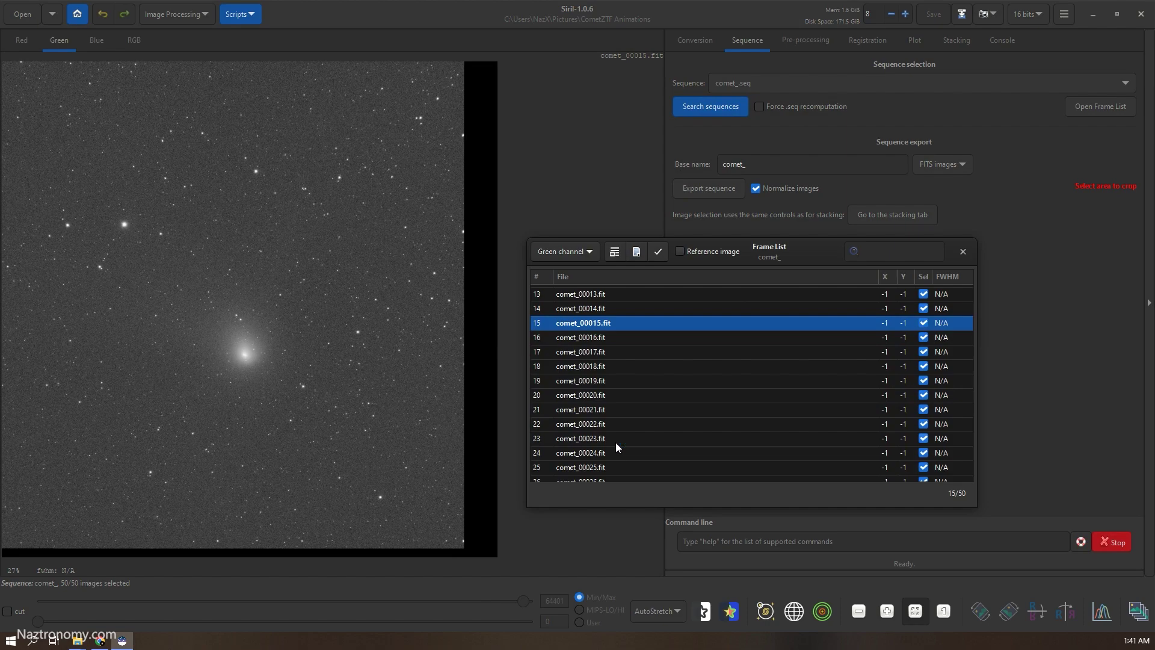
{"action": "left_click", "coordinate": [616, 442]}
{"action": "scroll", "coordinate": [616, 444], "scroll_direction": "down", "scroll_amount": 3}
{"action": "left_click", "coordinate": [614, 456]}
Step: View frames 37, 49 and 50, then return to comet_00001 and close the list
{"action": "scroll", "coordinate": [623, 464], "scroll_direction": "down", "scroll_amount": 3}
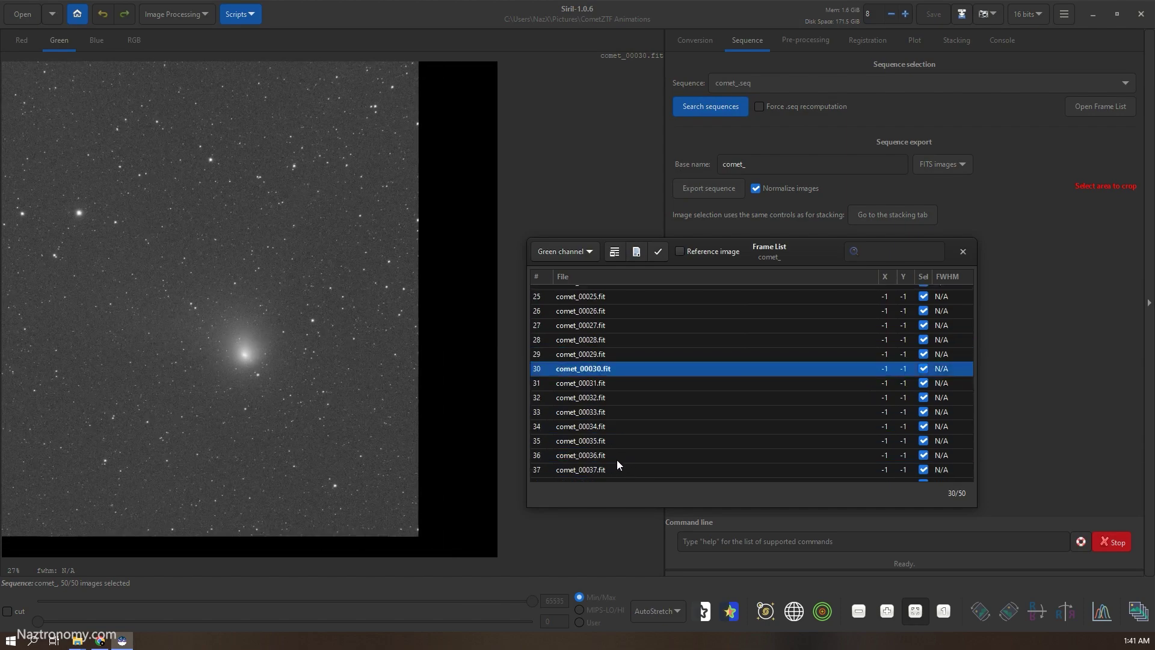
{"action": "left_click", "coordinate": [610, 470]}
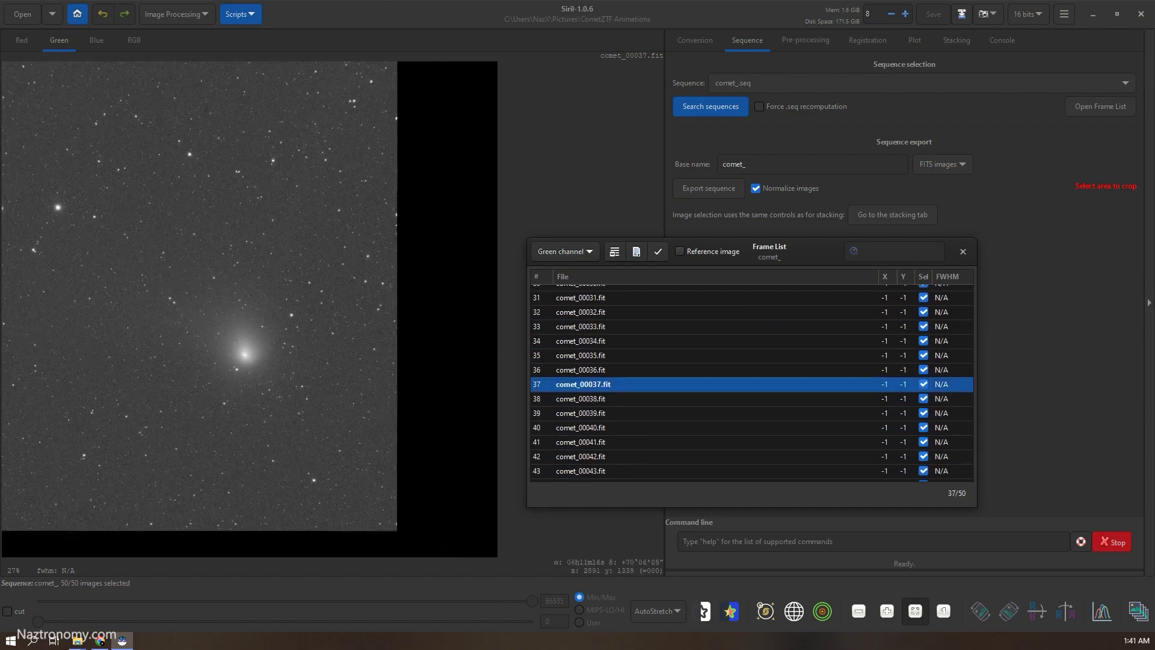
{"action": "scroll", "coordinate": [608, 446], "scroll_direction": "down", "scroll_amount": 3}
{"action": "left_click", "coordinate": [594, 475]}
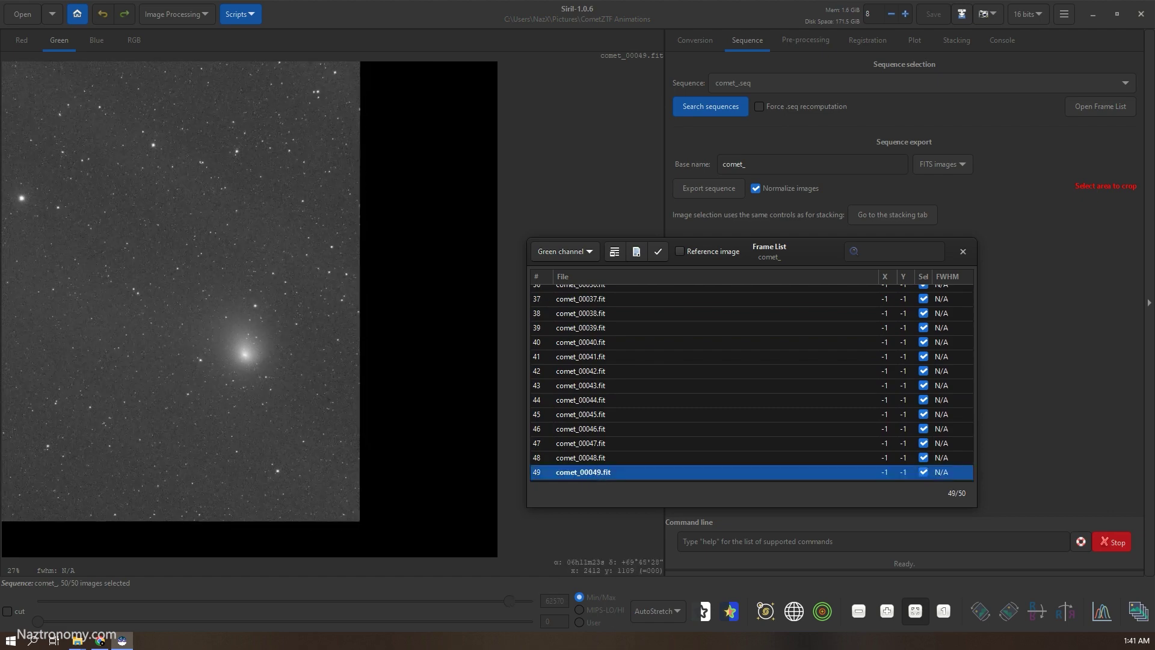
{"action": "scroll", "coordinate": [656, 431], "scroll_direction": "down", "scroll_amount": 1}
{"action": "left_click", "coordinate": [601, 474]}
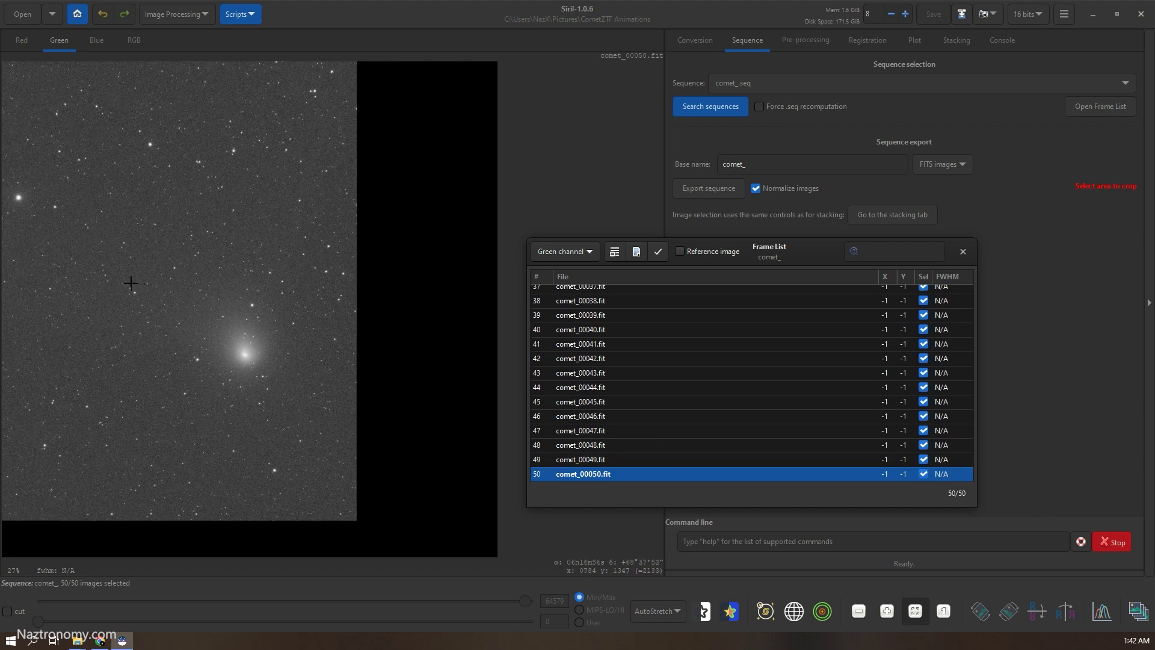
{"action": "scroll", "coordinate": [713, 313], "scroll_direction": "up", "scroll_amount": 10}
{"action": "left_click", "coordinate": [715, 293]}
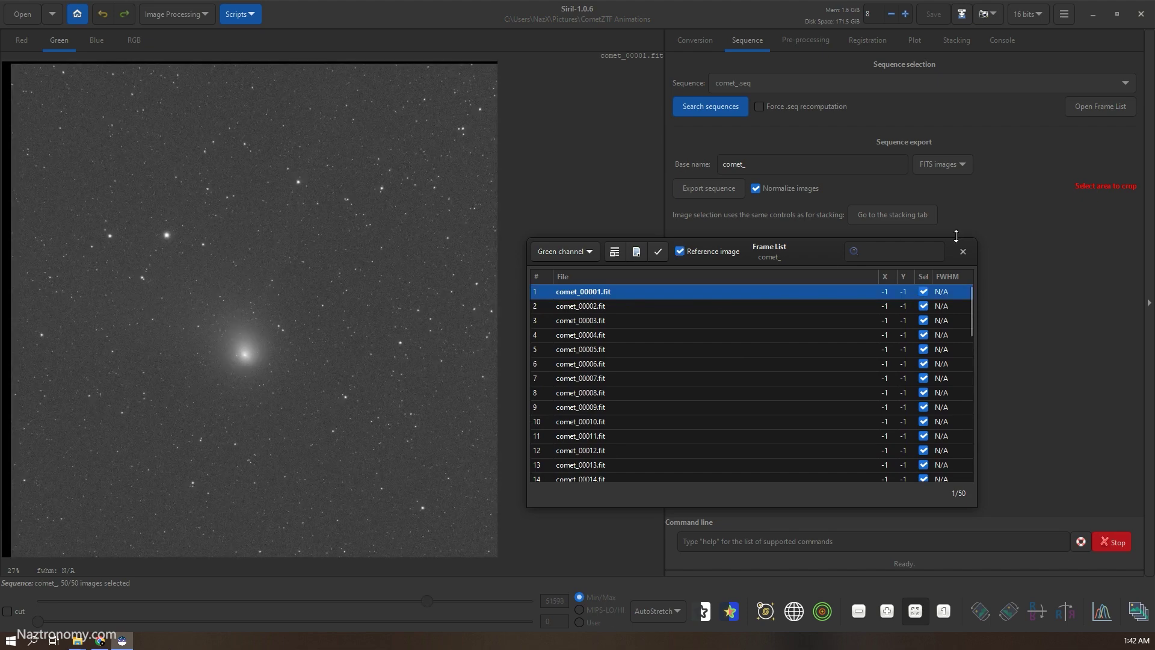
{"action": "left_click", "coordinate": [963, 251]}
Step: Switch the preview to Linear display and auto-stretch the frame in Histogram Transformation
{"action": "left_click", "coordinate": [659, 611]}
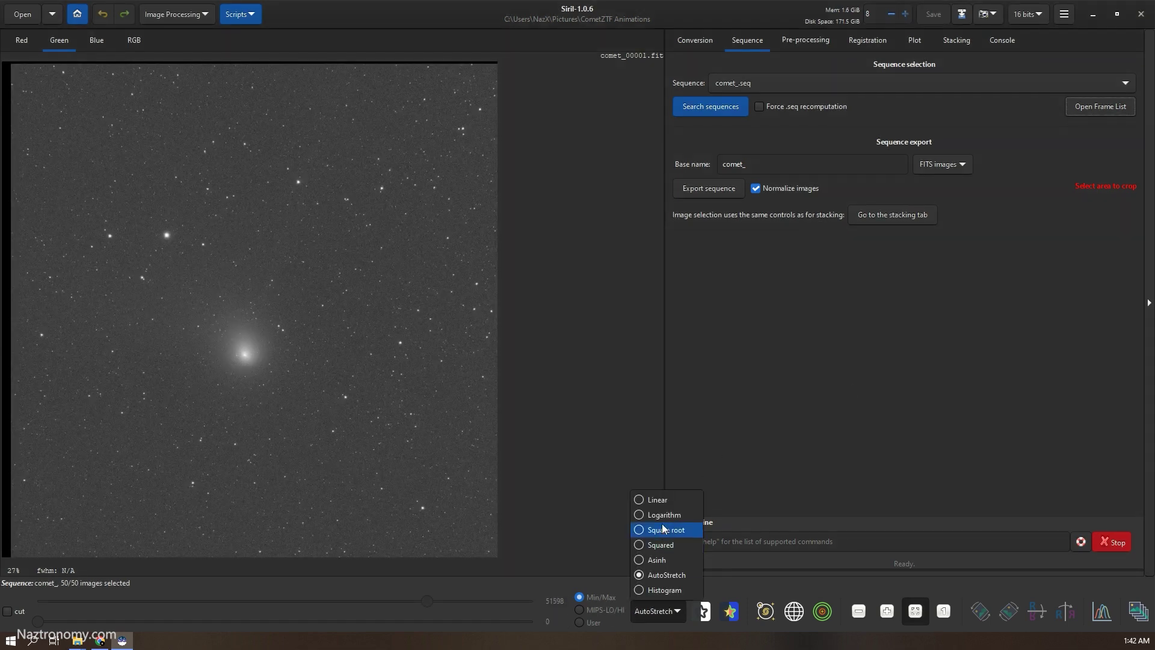
{"action": "left_click", "coordinate": [655, 500]}
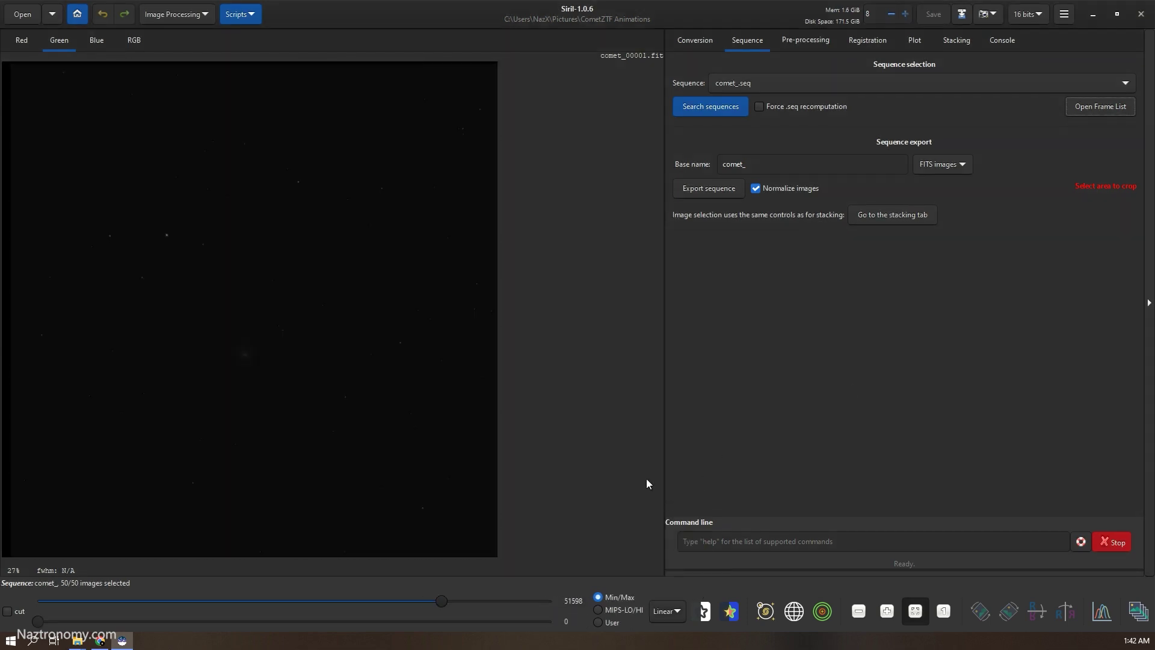
{"action": "left_click", "coordinate": [194, 17]}
{"action": "left_click", "coordinate": [151, 83]}
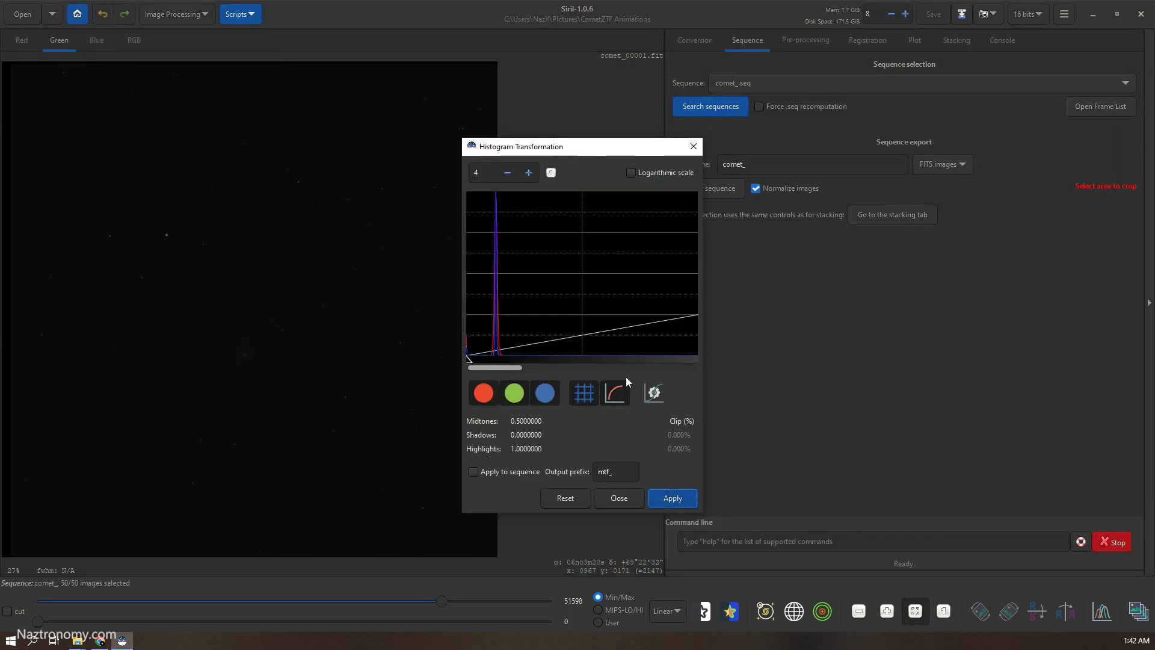
{"action": "left_click", "coordinate": [654, 393]}
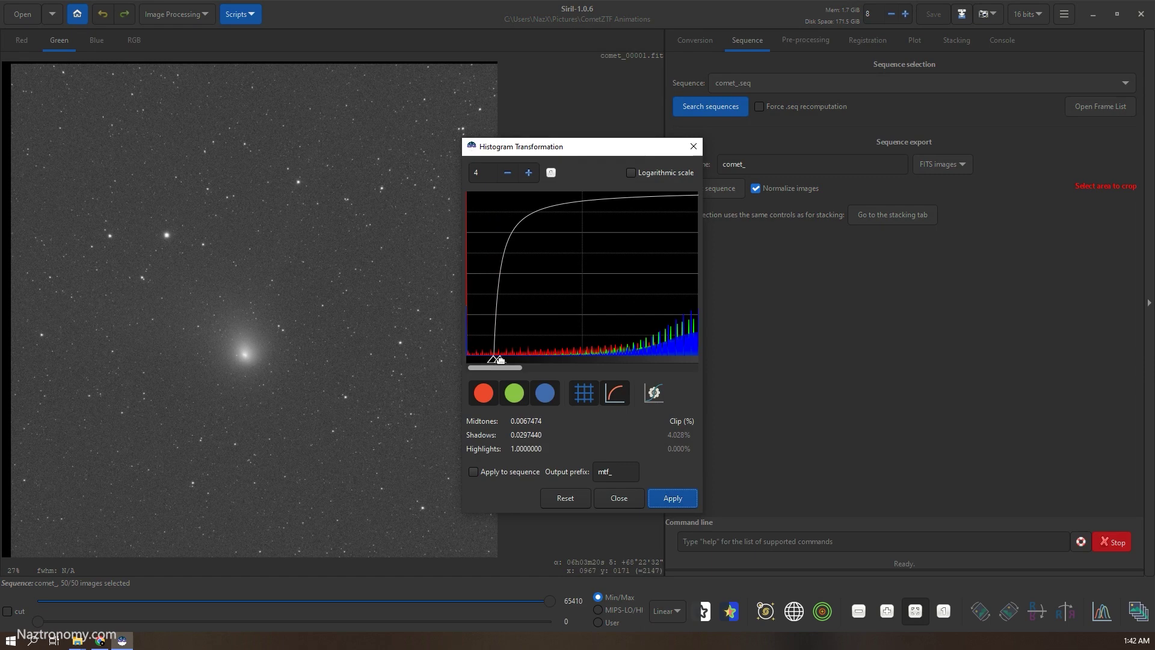
Step: Raise the midtones slightly and apply the stretch to all 50 comet_ frames, shown in full colour
{"action": "left_click_drag", "start_coordinate": [500, 359], "coordinate": [506, 359]}
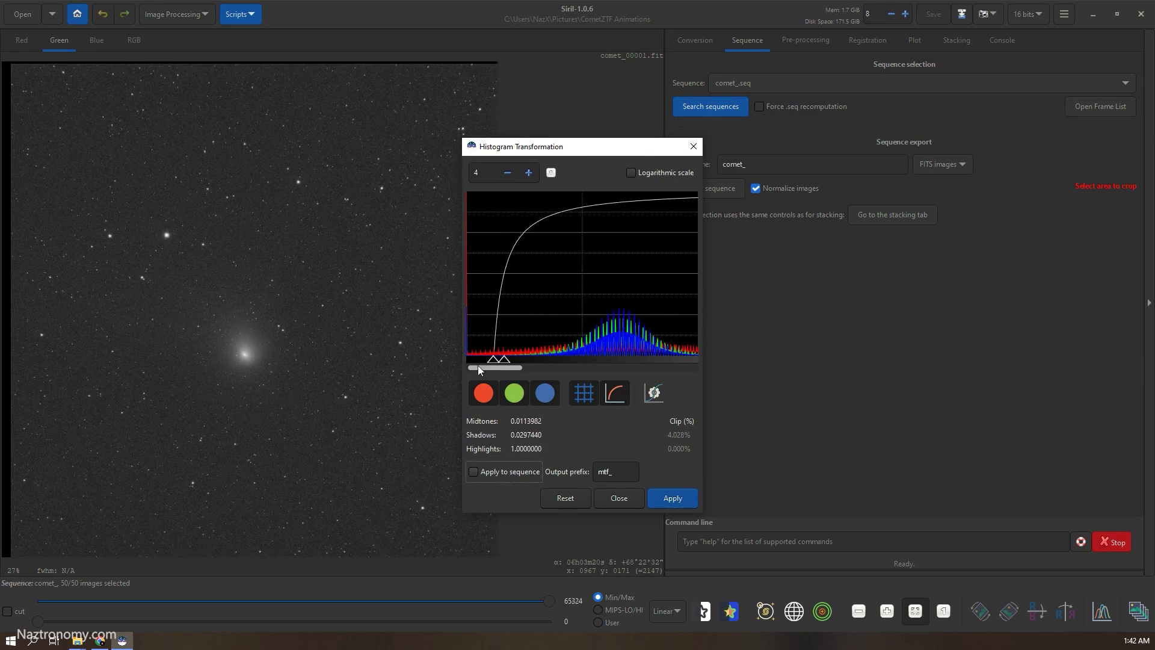
{"action": "left_click", "coordinate": [499, 475]}
{"action": "left_click", "coordinate": [674, 497]}
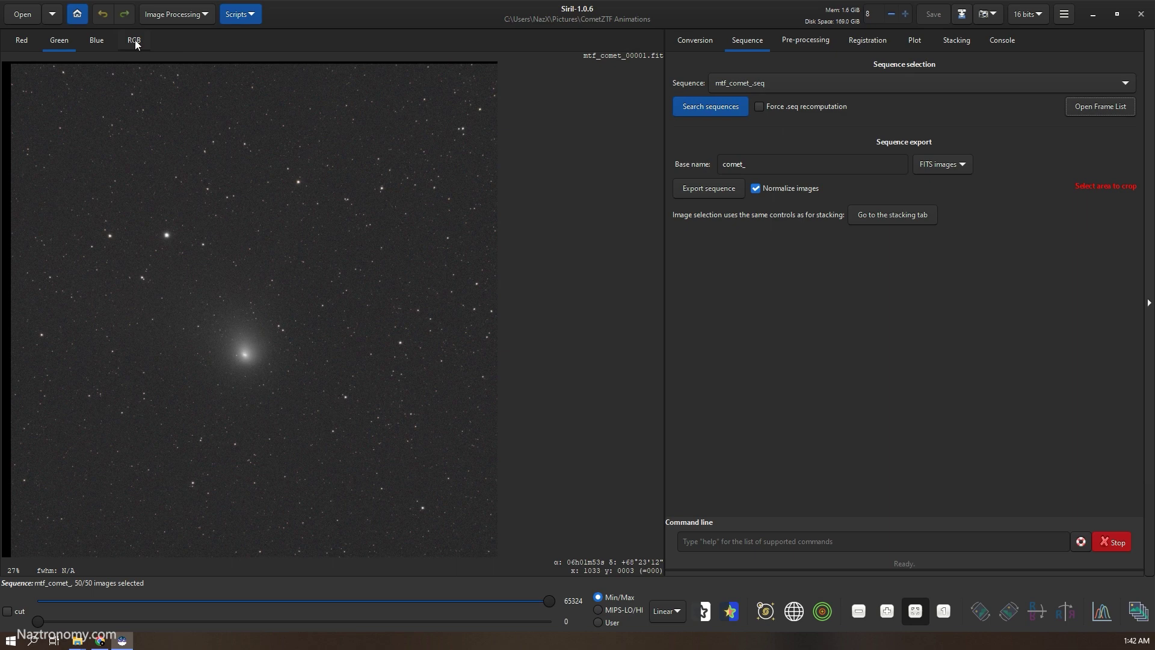
{"action": "left_click", "coordinate": [134, 40]}
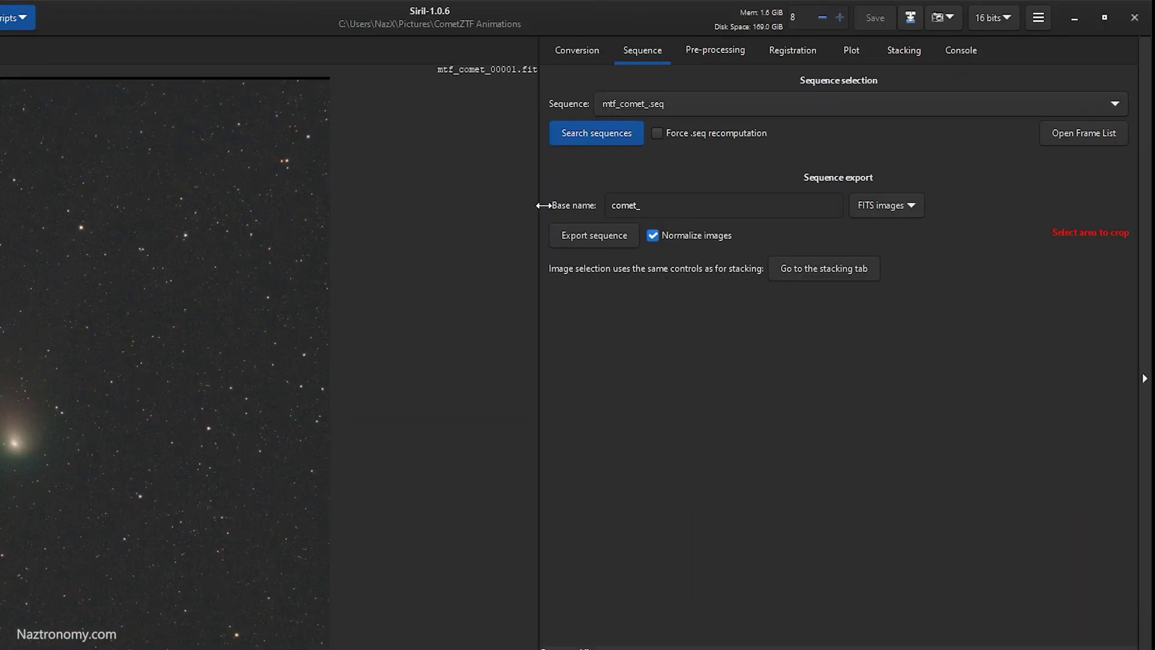
Step: Export the mtf_comet_ sequence as an AVI with base name comet_static_animation
{"action": "left_click", "coordinate": [884, 215]}
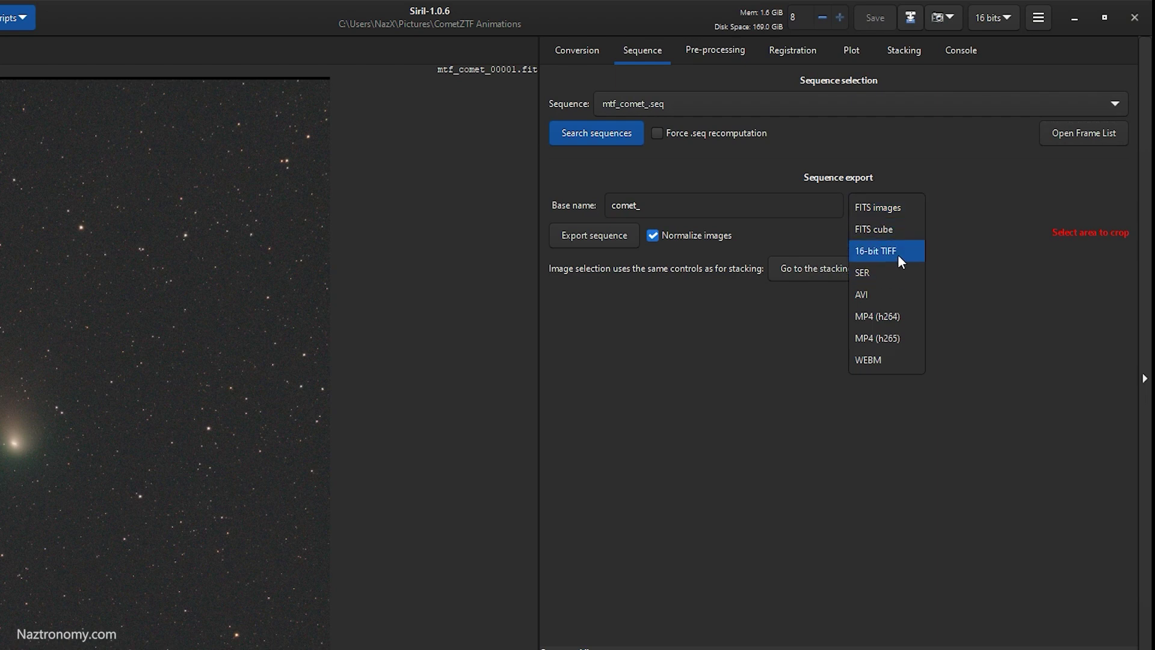
{"action": "left_click", "coordinate": [904, 293]}
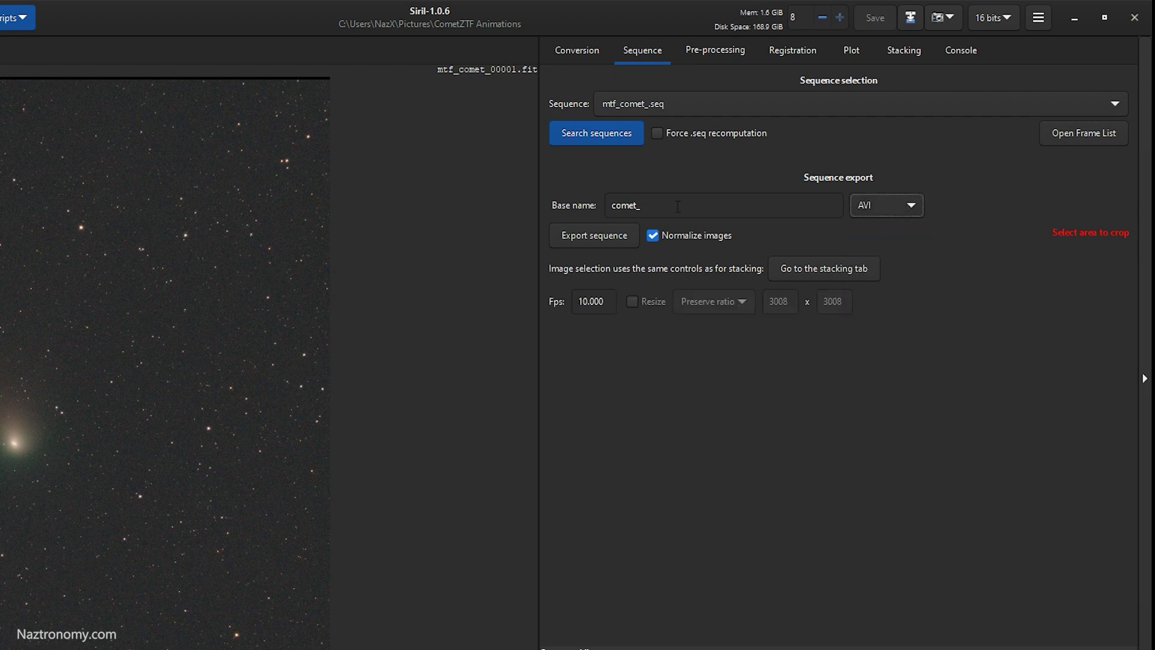
{"action": "left_click", "coordinate": [683, 214]}
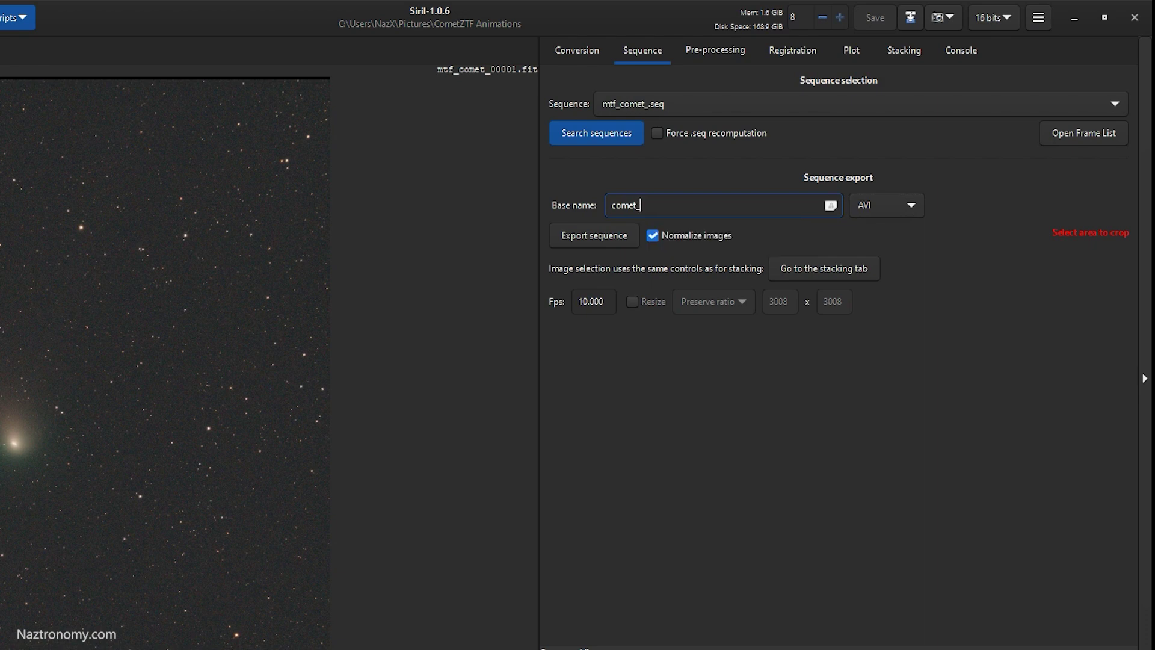
{"action": "type", "text": "static_animation"}
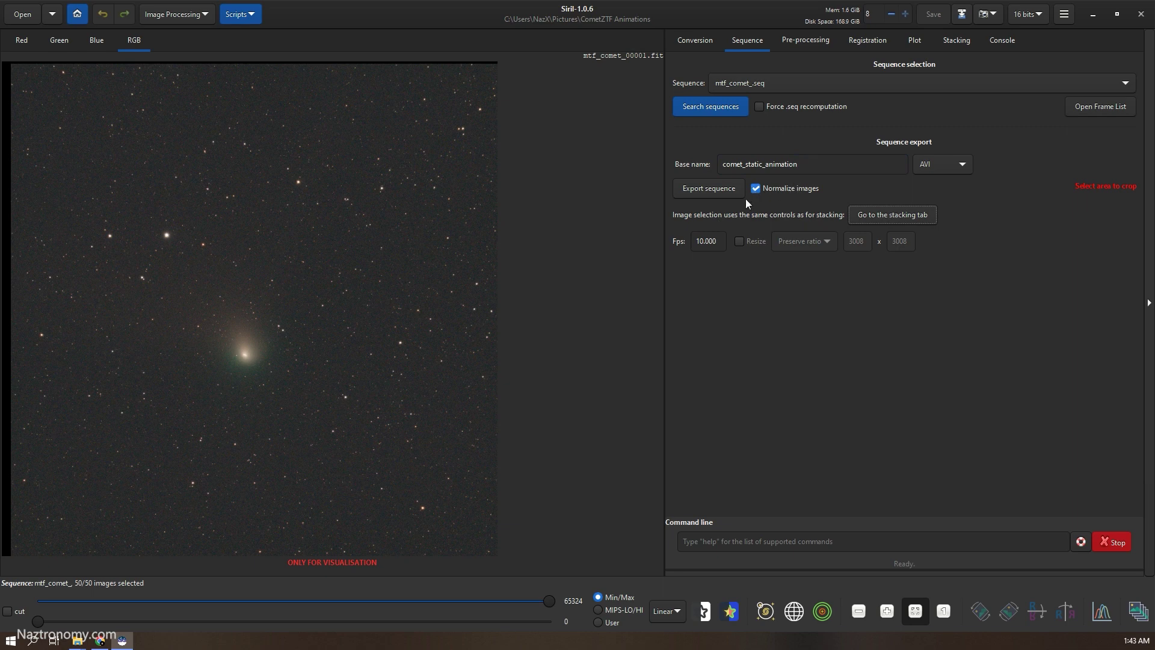
{"action": "left_click", "coordinate": [714, 196]}
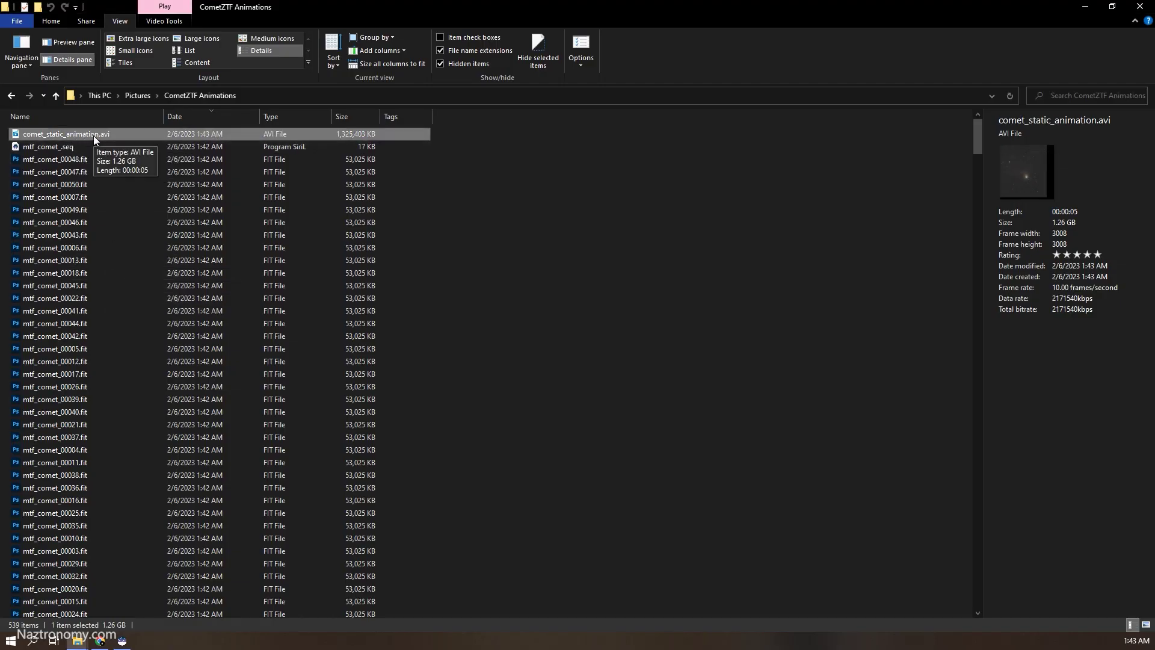
Step: Sort the Animations folder by date, newest first, and play comet_static_animation.avi
{"action": "left_click", "coordinate": [193, 114]}
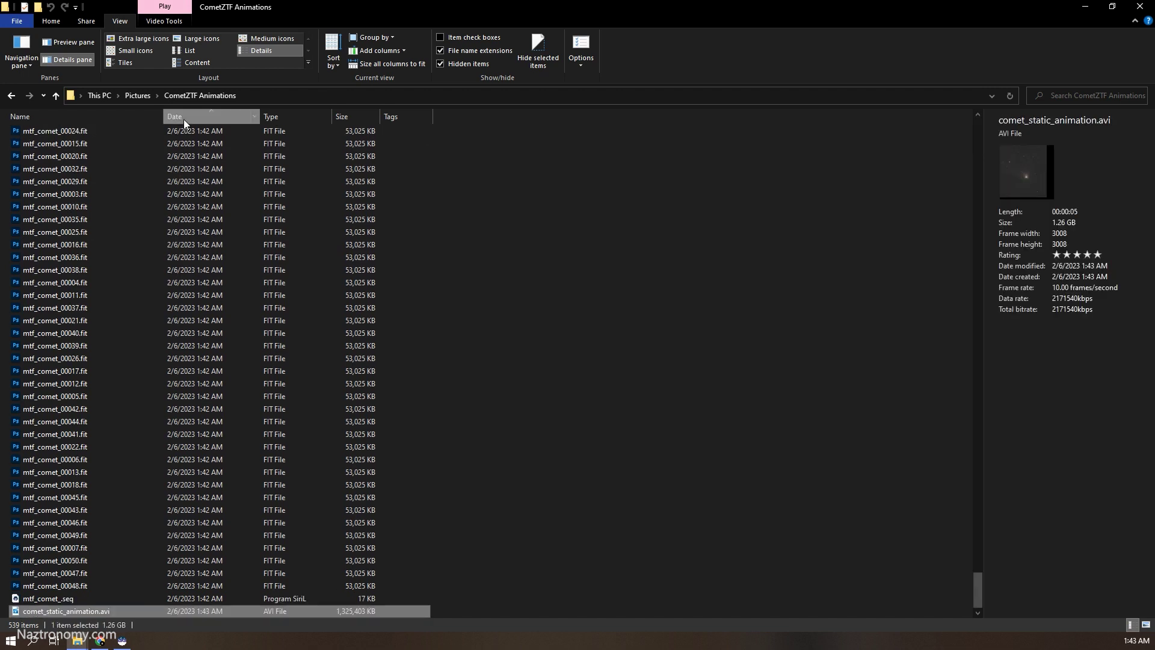
{"action": "left_click", "coordinate": [182, 117]}
{"action": "scroll", "coordinate": [136, 490], "scroll_direction": "down", "scroll_amount": 4}
{"action": "scroll", "coordinate": [136, 490], "scroll_direction": "down", "scroll_amount": 3}
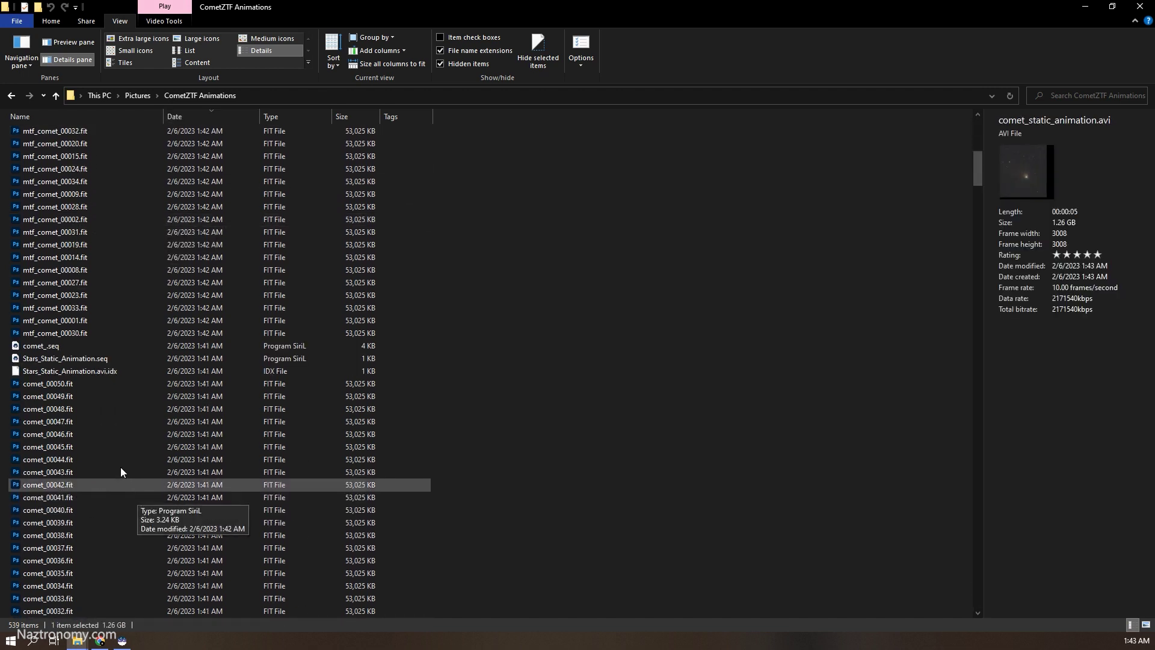
{"action": "scroll", "coordinate": [70, 390], "scroll_direction": "up", "scroll_amount": 7}
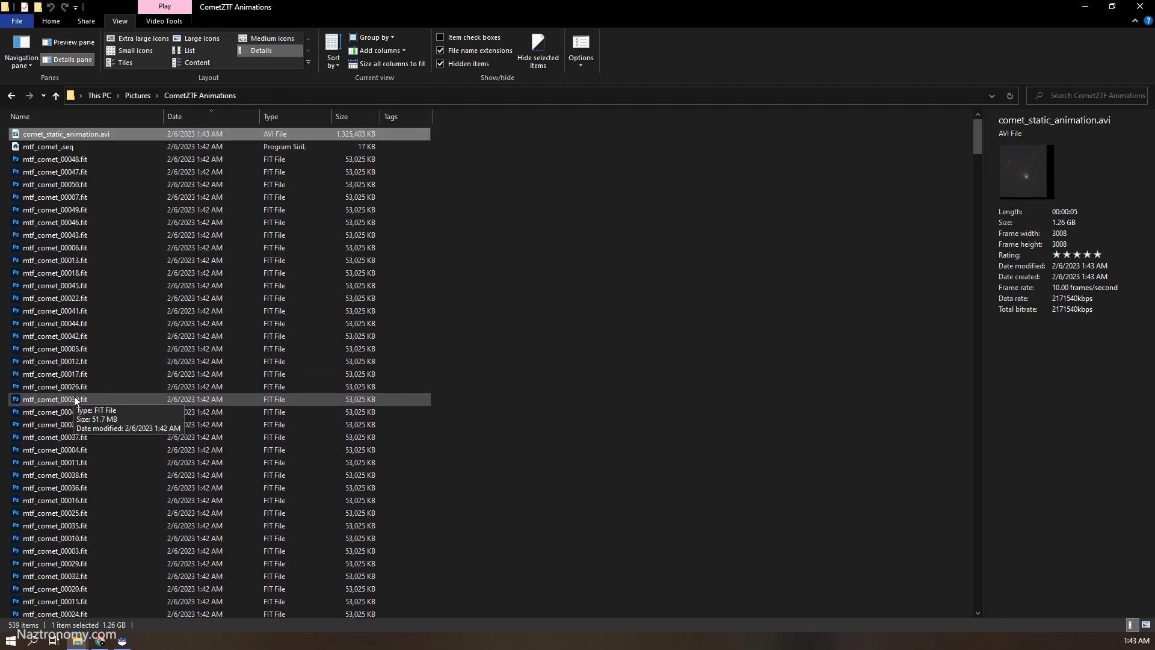
{"action": "double_click", "coordinate": [100, 133]}
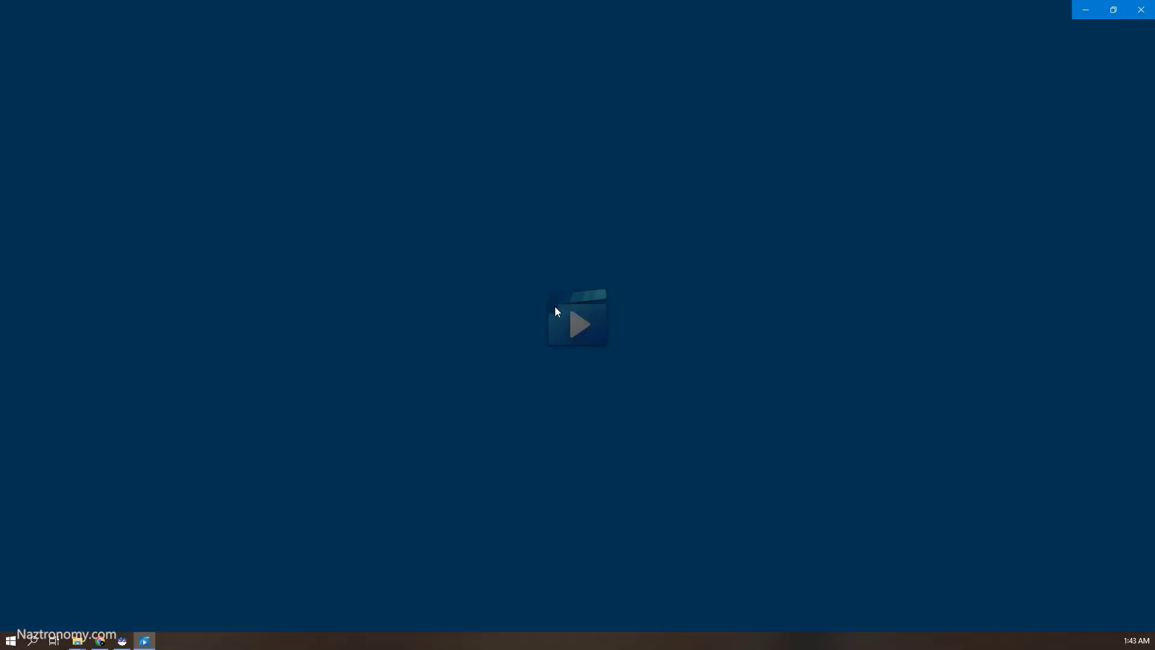